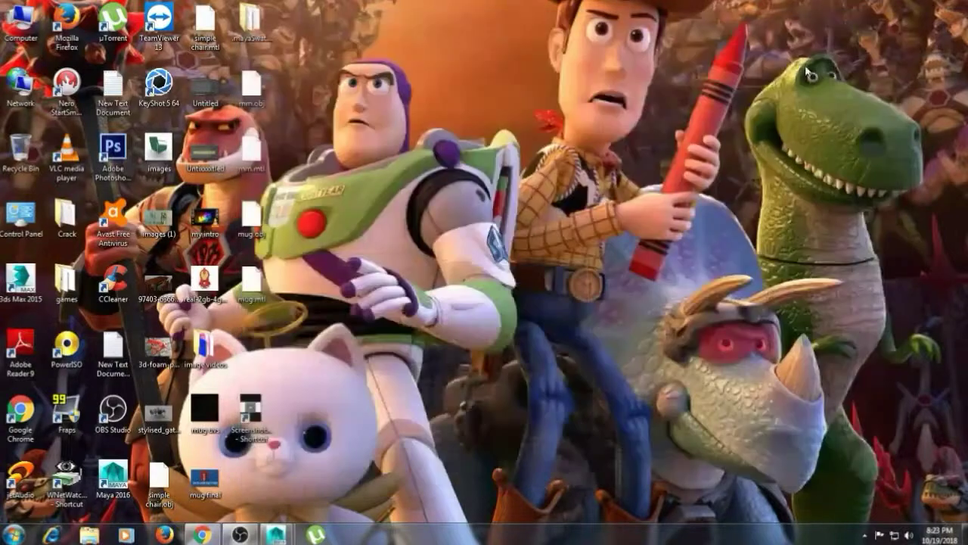
- Switch to Maya and create a polygon cube about 4.8 wide, 5.1 high and 4.6 deep on the perspective grid
mouse_move(290, 535)
click(345, 461)
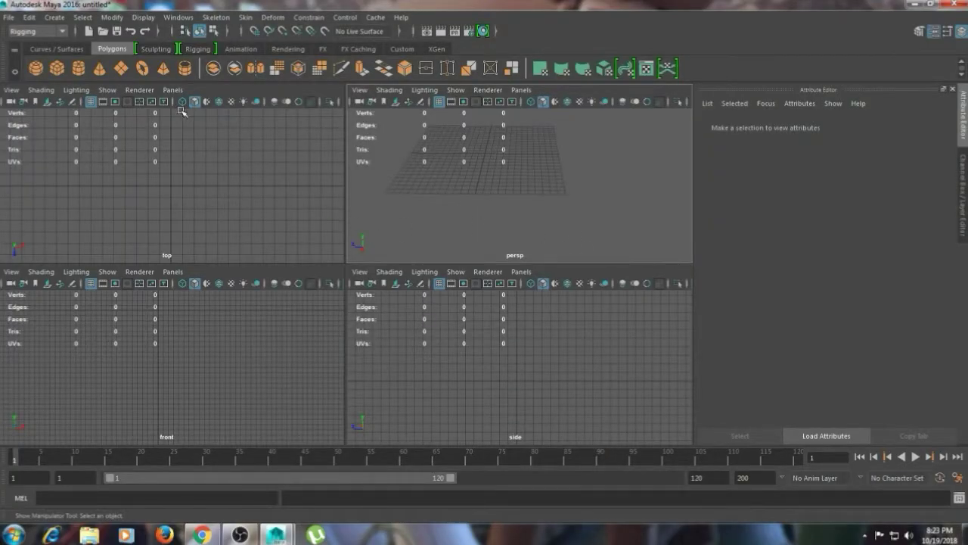
click(58, 69)
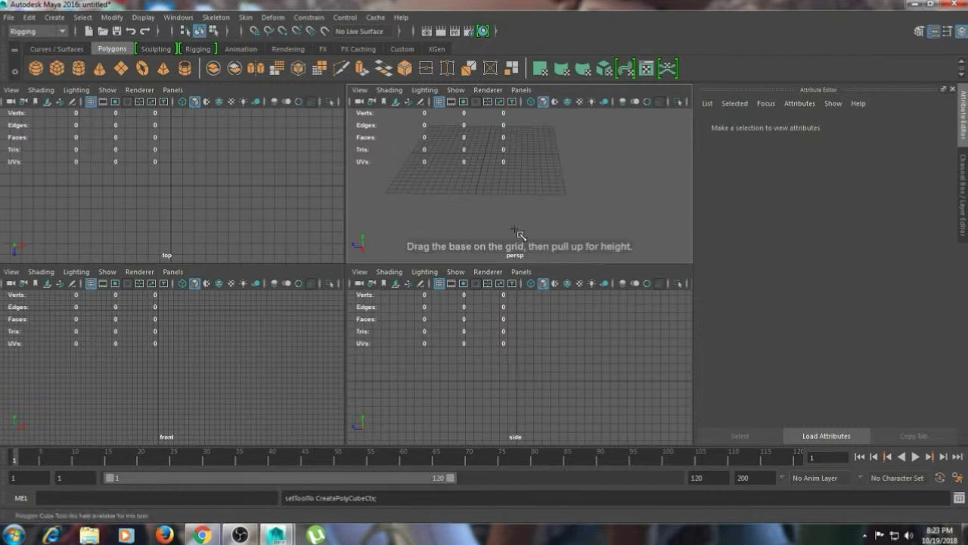
alt+drag(454, 184, 512, 189)
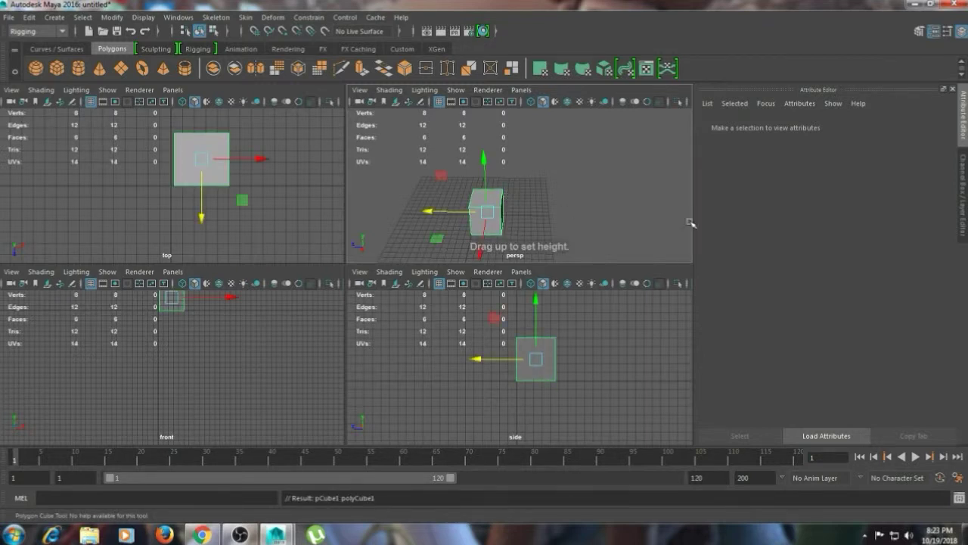
- Set the cube's width, height and depth to 5 and its width, height and depth subdivisions to 2
click(963, 199)
click(963, 121)
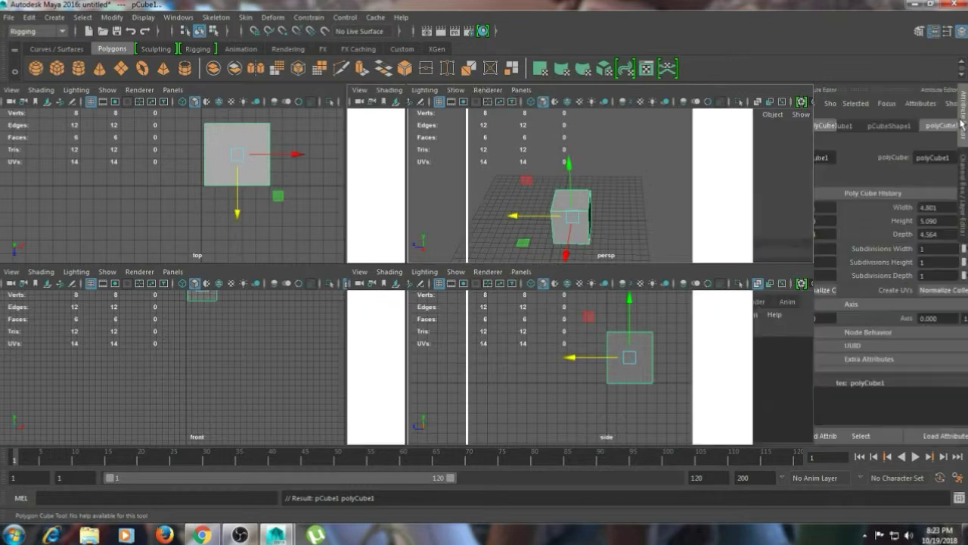
click(779, 126)
click(822, 126)
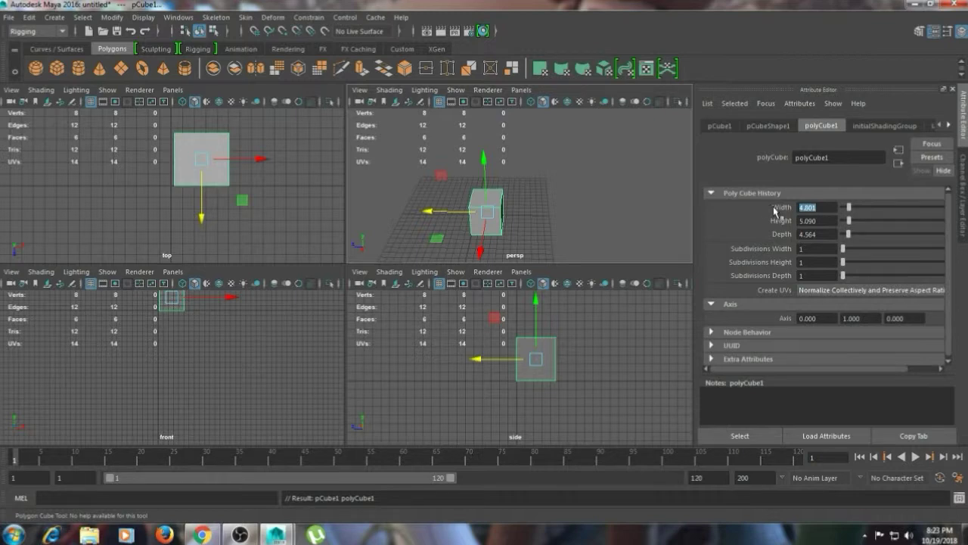
key(Tab)
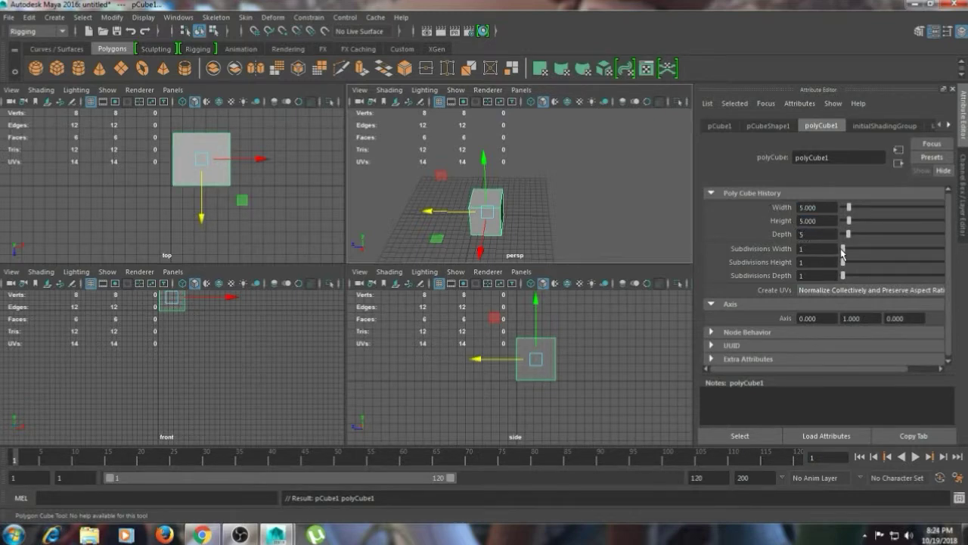
click(848, 249)
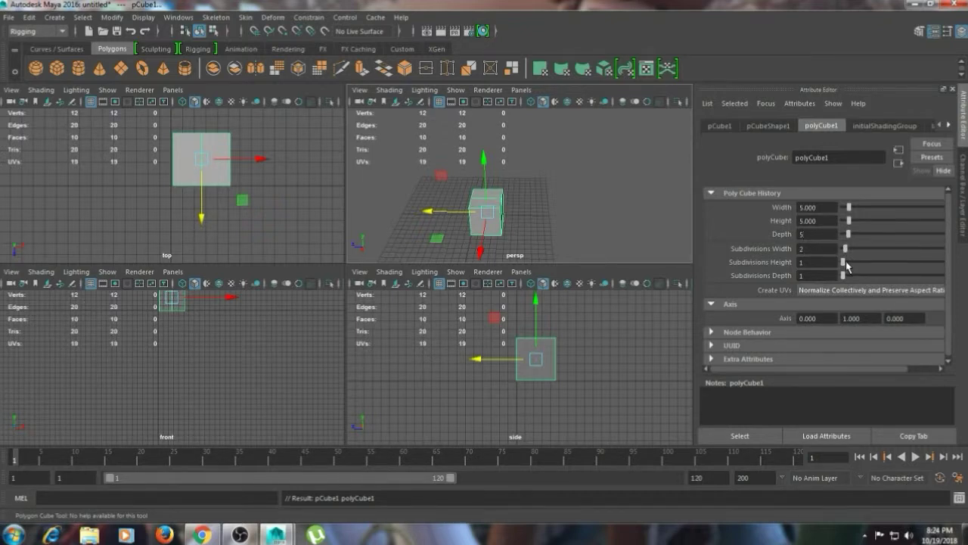
drag(845, 262, 845, 276)
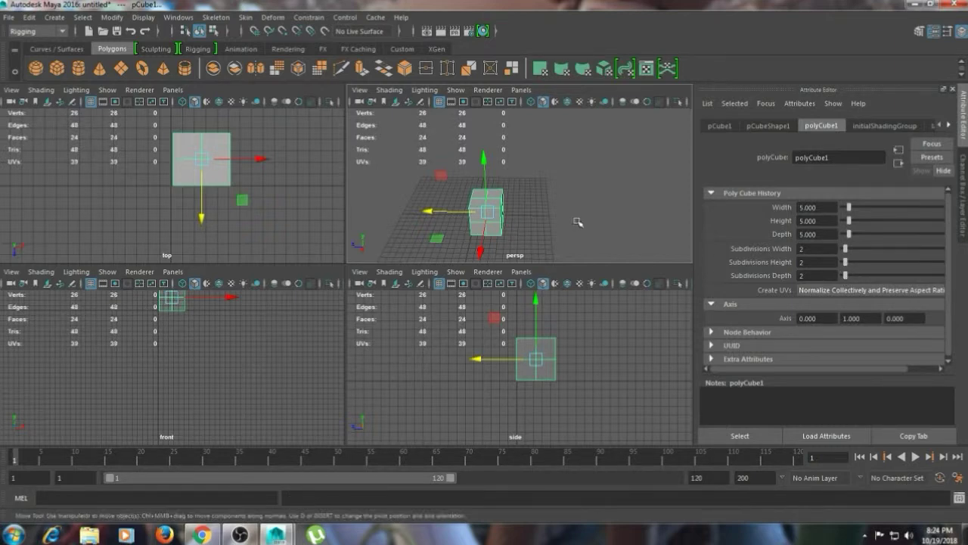
click(579, 221)
- Try to extrude the four faces on one side of the cube
key(space)
key(space)
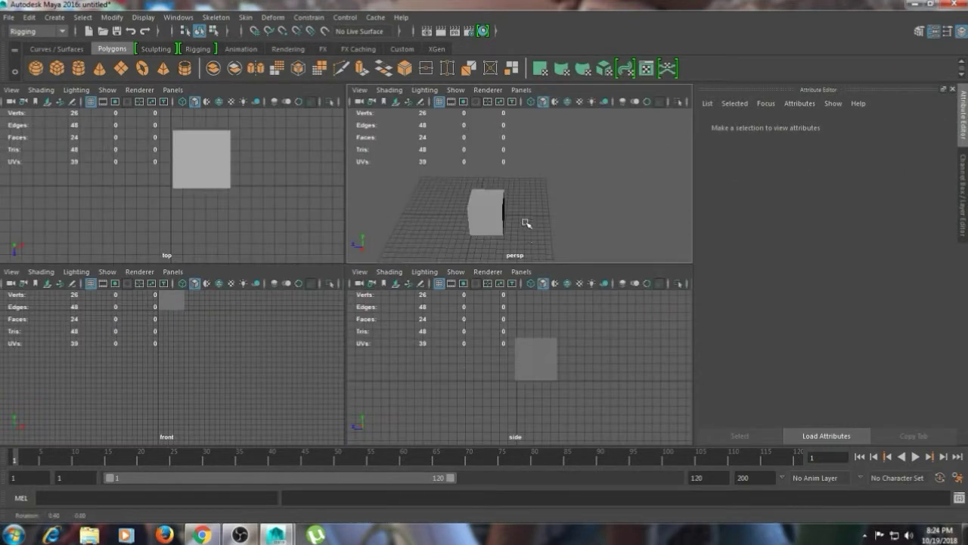
alt+drag(525, 223, 464, 210)
alt+right_drag(464, 209, 513, 198)
alt+middle_drag(513, 198, 567, 181)
key(space)
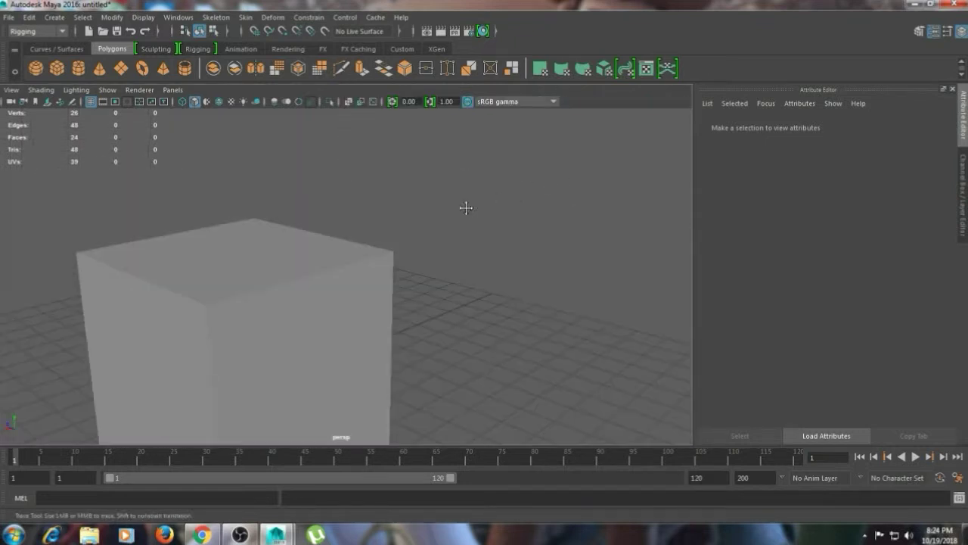
alt+drag(464, 207, 516, 229)
click(471, 202)
right_drag(517, 228, 512, 216)
click(513, 217)
shift+click(557, 220)
shift+click(573, 303)
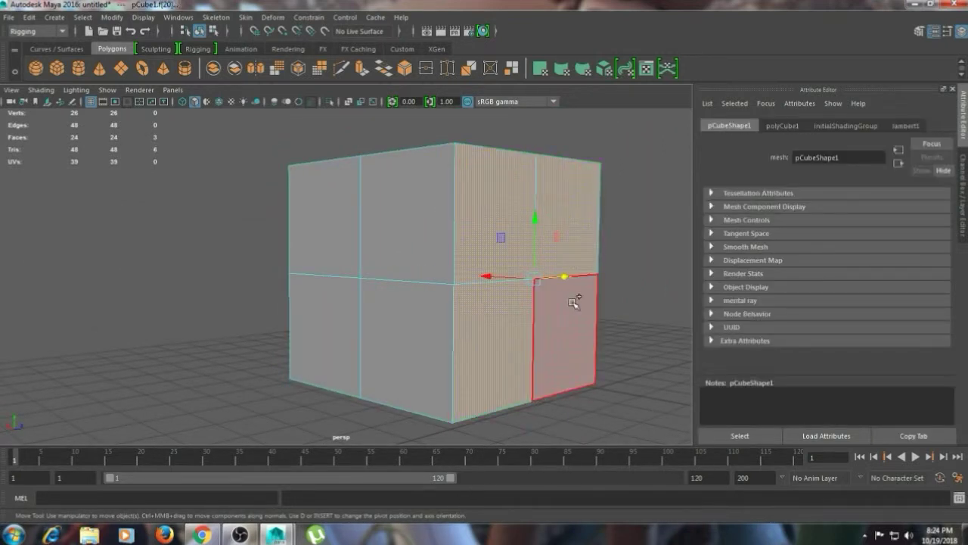
shift+right_drag(572, 303, 575, 322)
key(space)
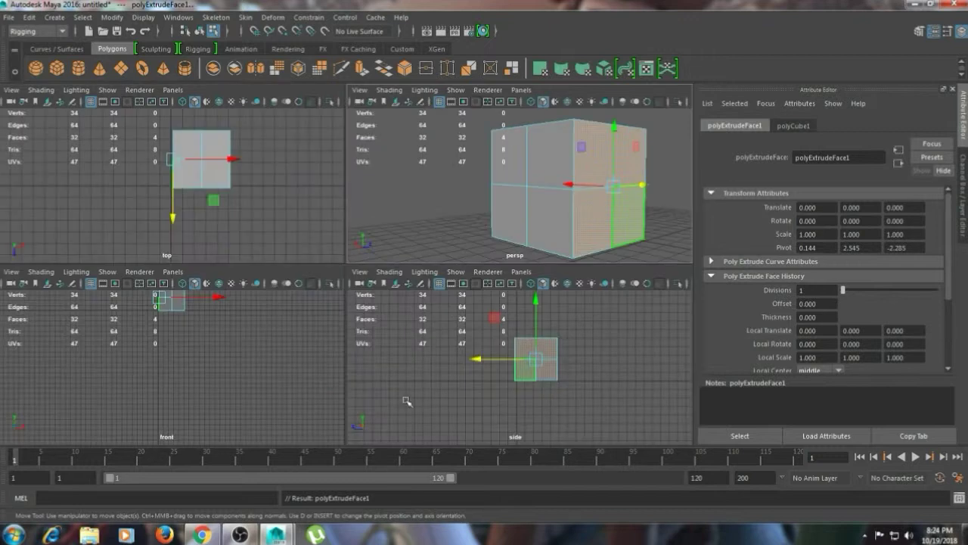
- Undo the face extrusion and the face selection on the cube
key(ctrl+z)
key(ctrl+z)
key(ctrl+z)
key(ctrl+z)
key(ctrl+z)
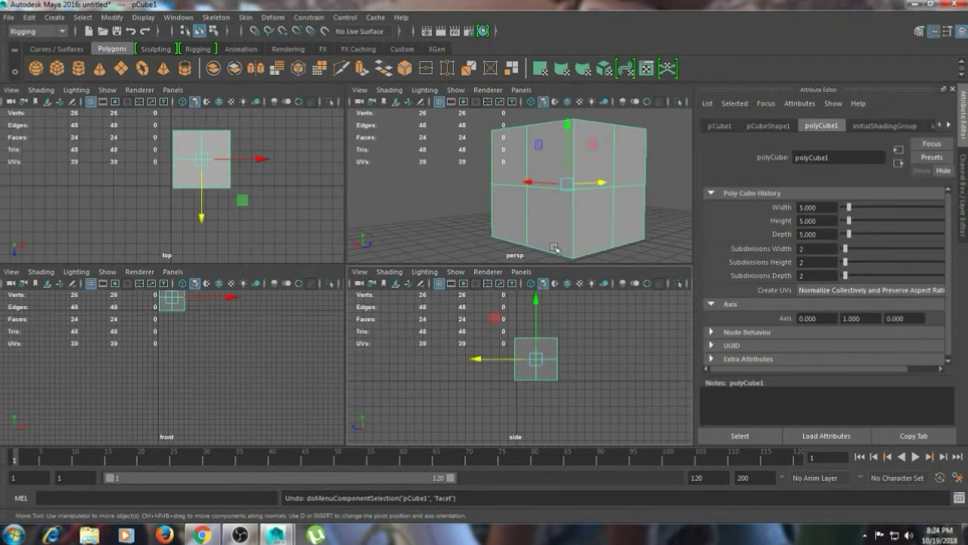
- Extrude the four faces on the cube's negative-Z side outward by about 1 unit
scroll(549, 357, up, 3)
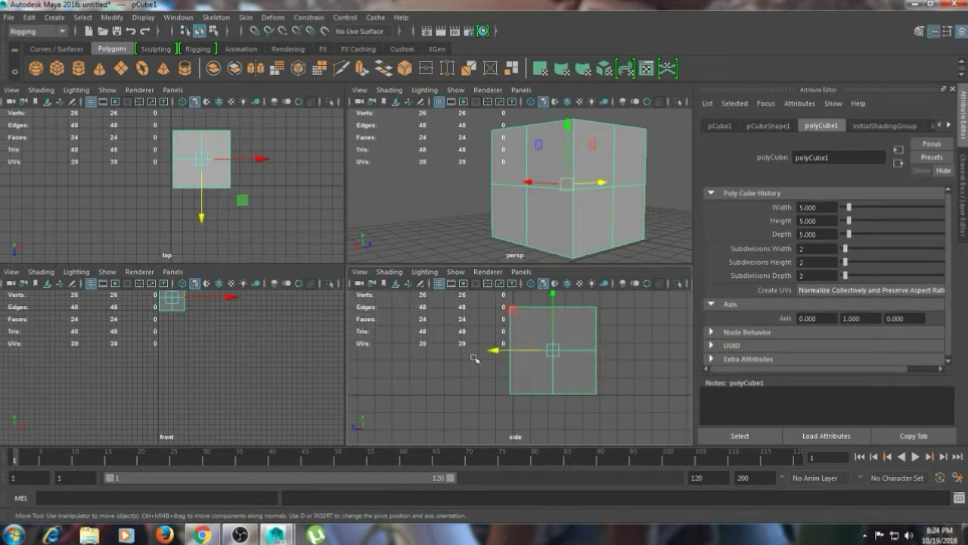
alt+middle_drag(230, 335, 231, 391)
key(super)
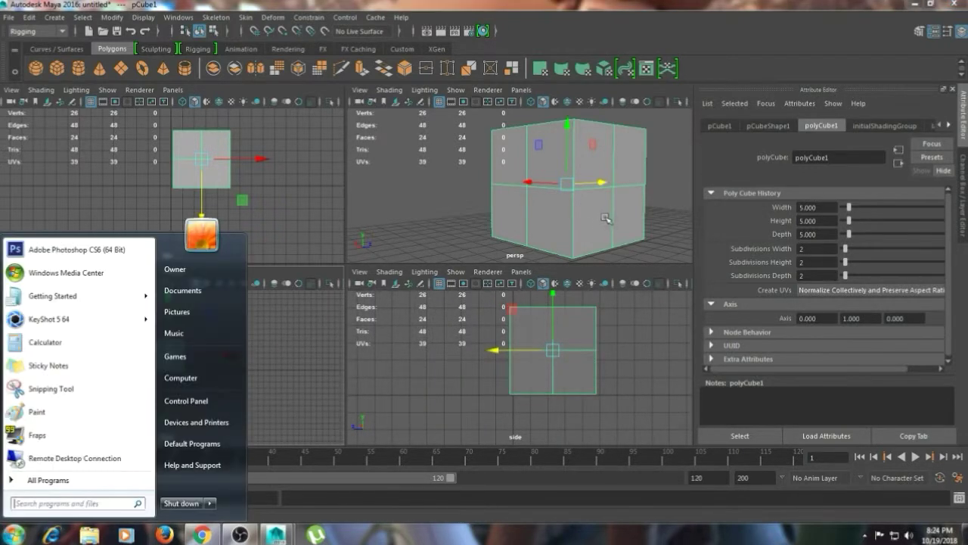
alt+drag(608, 217, 480, 229)
key(super)
right_drag(540, 183, 541, 191)
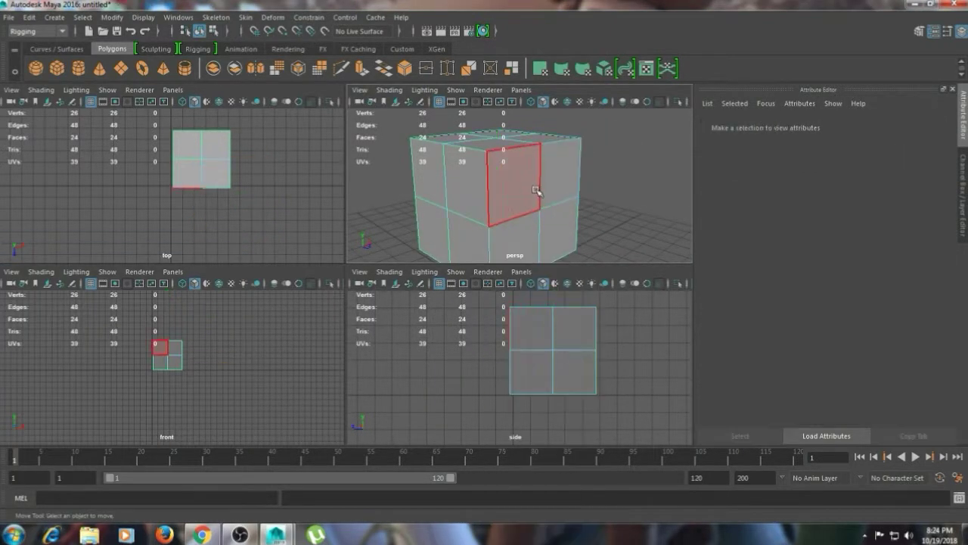
click(533, 189)
mouse_move(554, 197)
alt+mouse_down()
mouse_move(608, 223)
mouse_move(653, 218)
mouse_move(530, 204)
mouse_move(541, 199)
alt+mouse_up()
key(super)
click(545, 198)
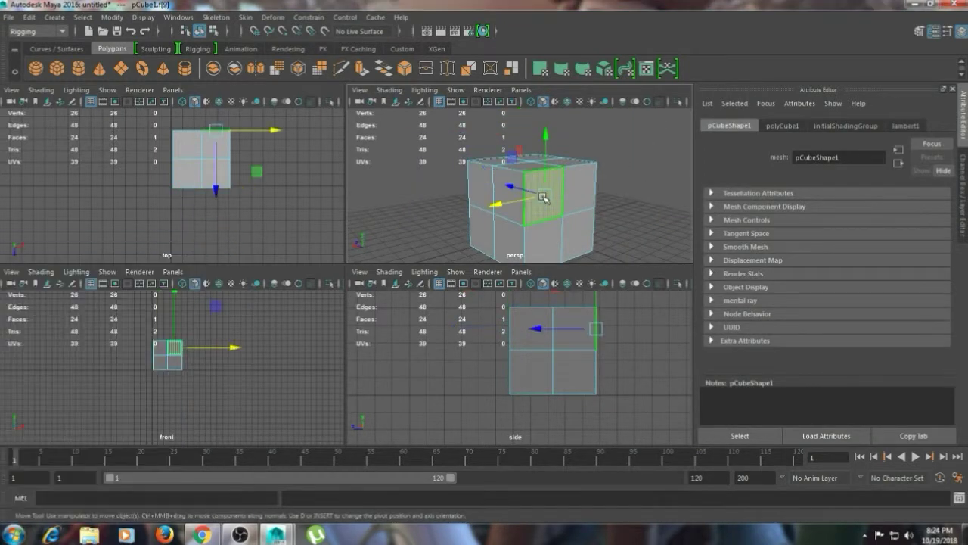
shift+click(591, 196)
shift+click(549, 239)
shift+click(579, 238)
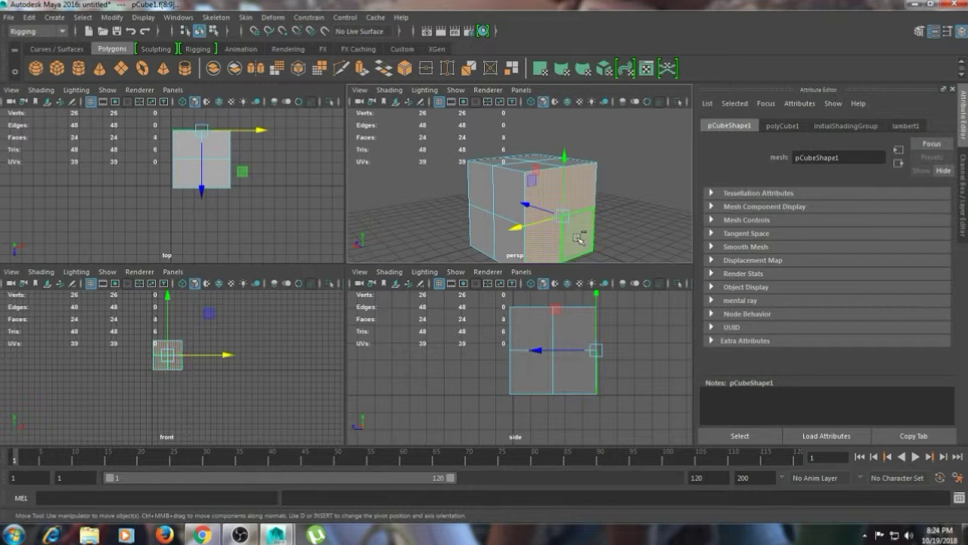
shift+right_drag(580, 235, 581, 266)
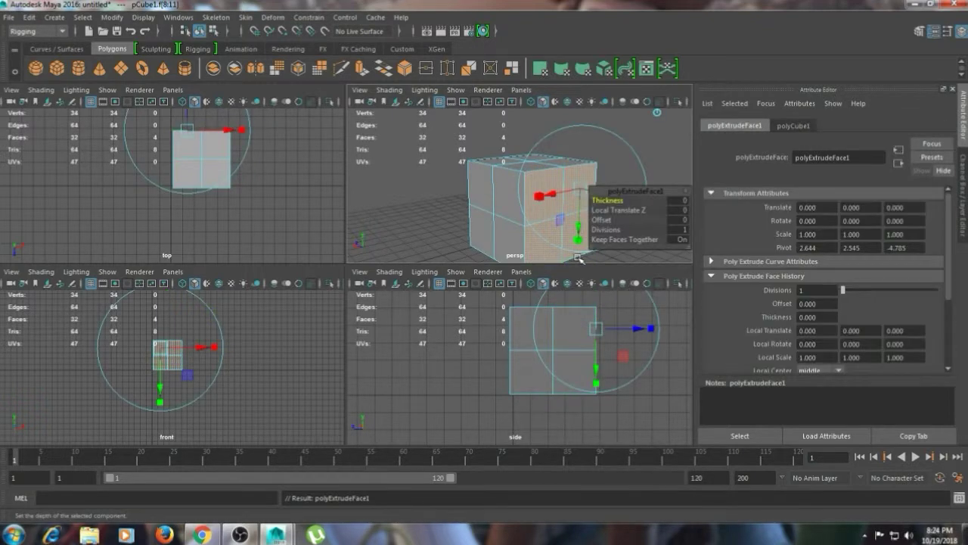
mouse_move(598, 352)
mouse_down()
mouse_move(627, 349)
mouse_move(599, 350)
mouse_move(625, 350)
mouse_move(617, 353)
mouse_up()
- Raise the middle and bottom vertex rows of the extruded end so its underside slopes upward
right_drag(608, 363, 562, 184)
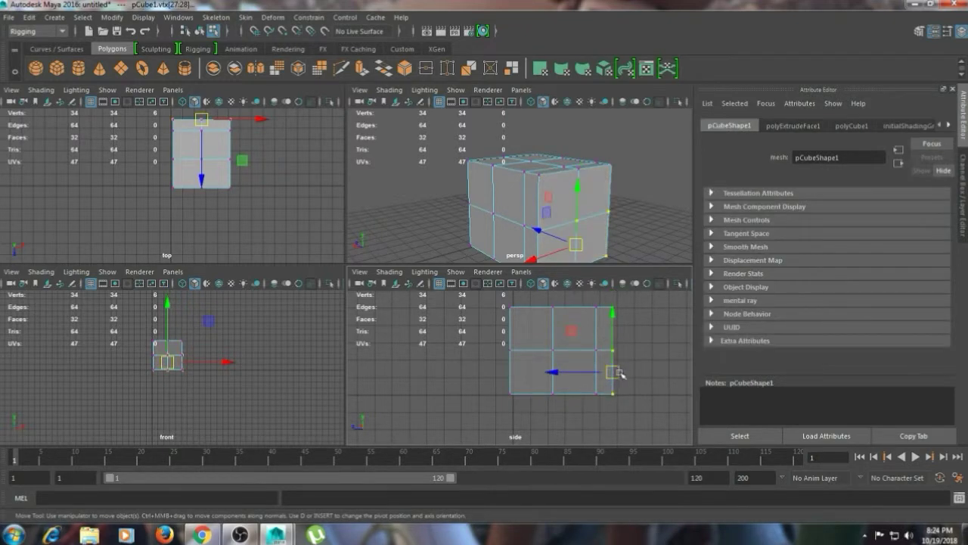
drag(613, 371, 620, 342)
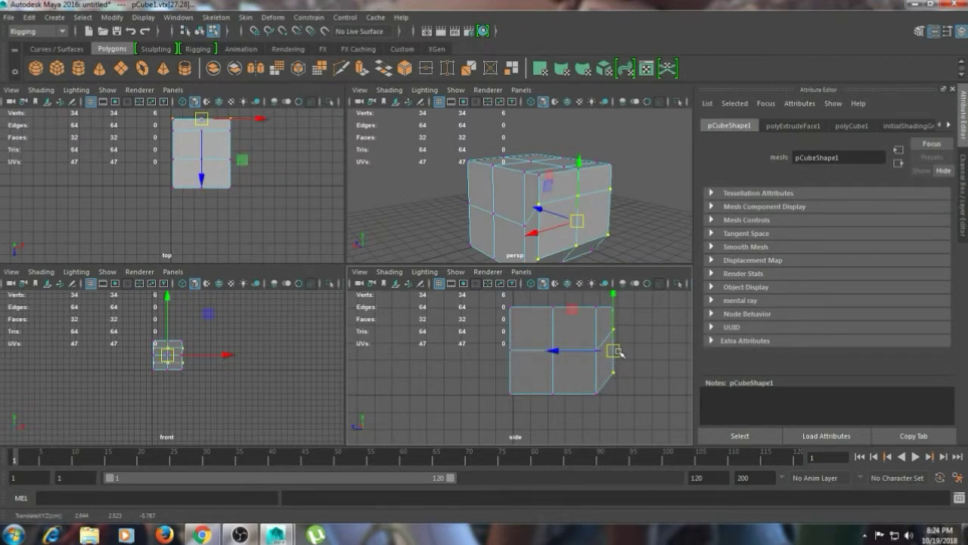
drag(613, 349, 619, 348)
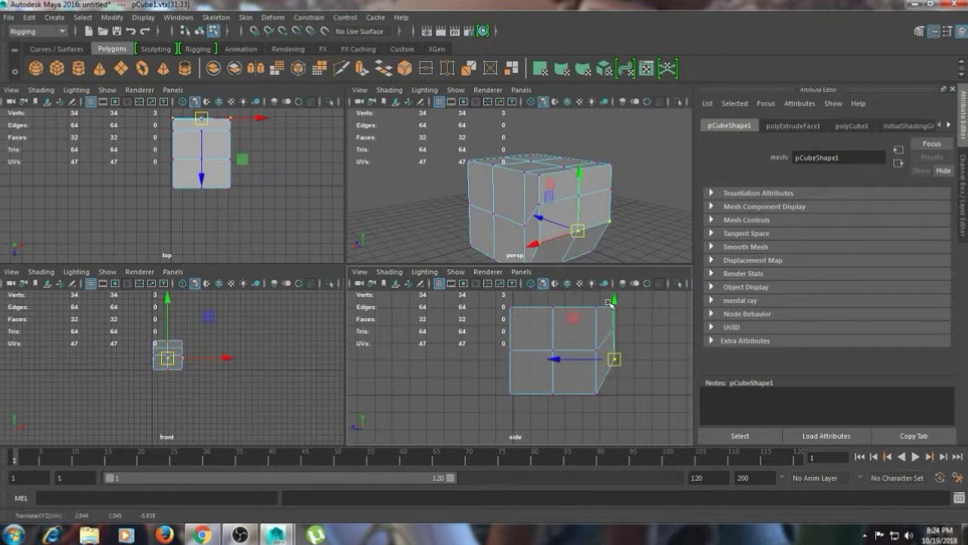
- Flatten all nine end vertices into one plane by scaling them along the Z axis
drag(608, 302, 649, 395)
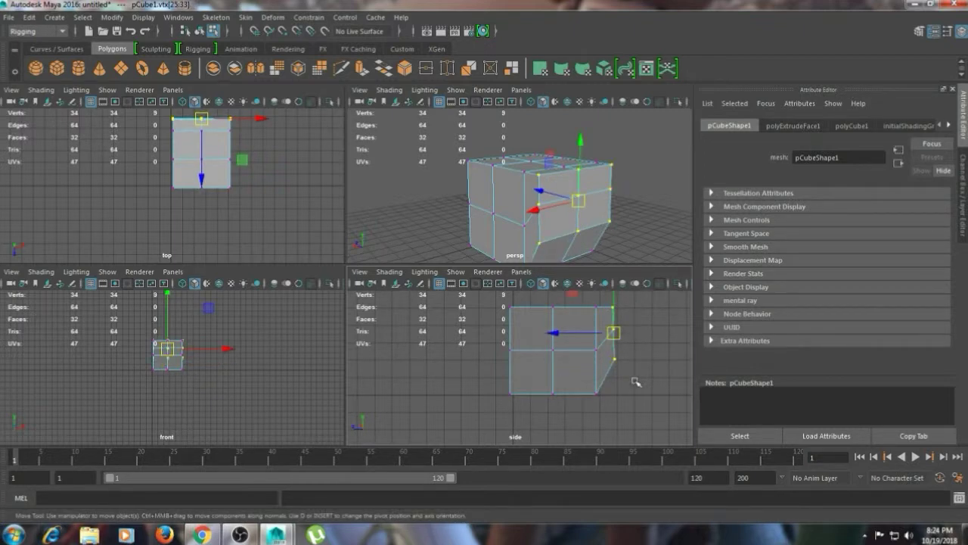
key(r)
click(563, 336)
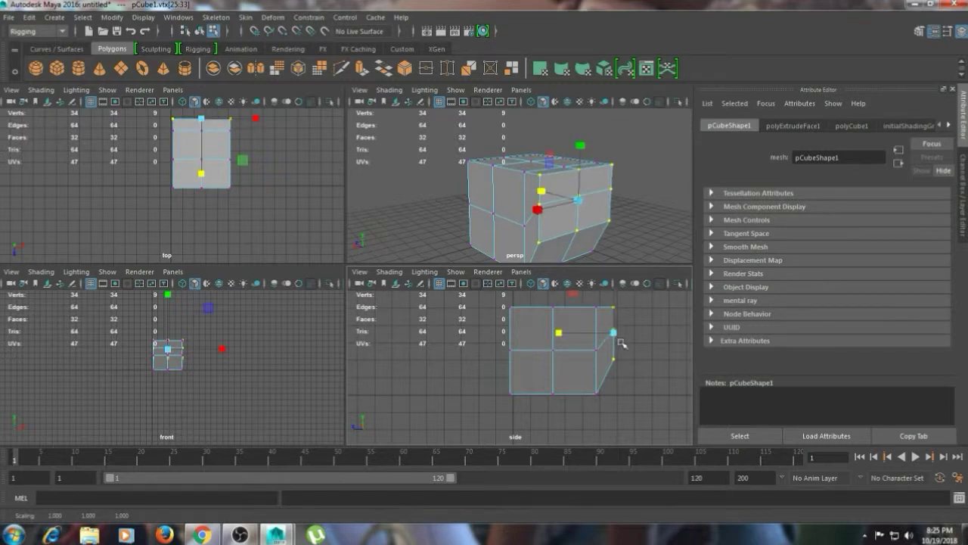
click(458, 204)
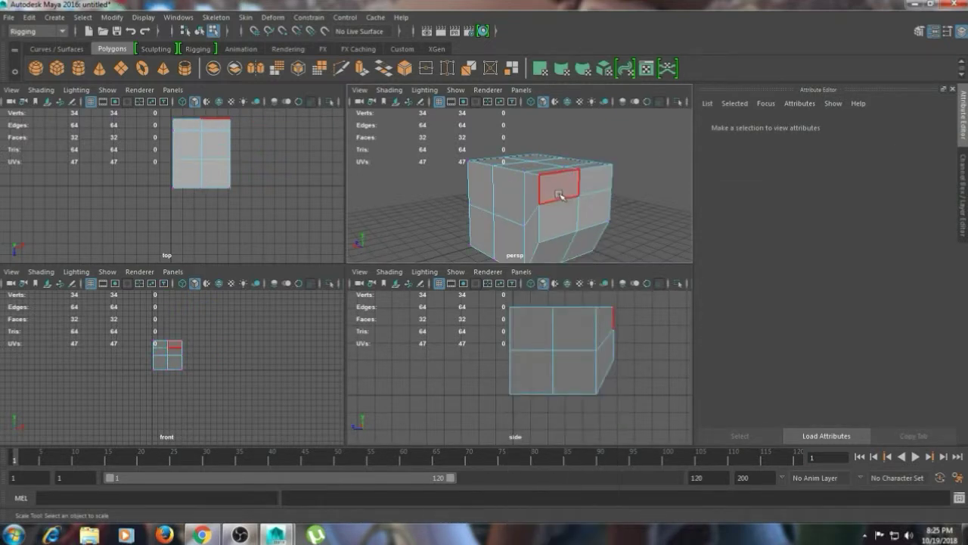
- Extrude the two end faces on the positive-X half outward along Z by about 2.5 units
drag(560, 194, 589, 207)
shift+click(589, 208)
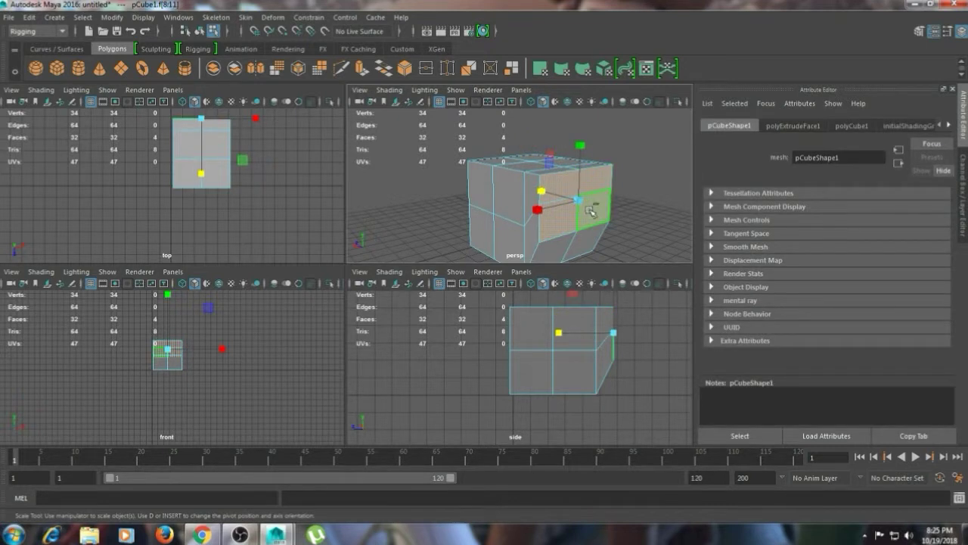
shift+right_drag(590, 210, 555, 250)
click(557, 211)
drag(587, 334, 662, 338)
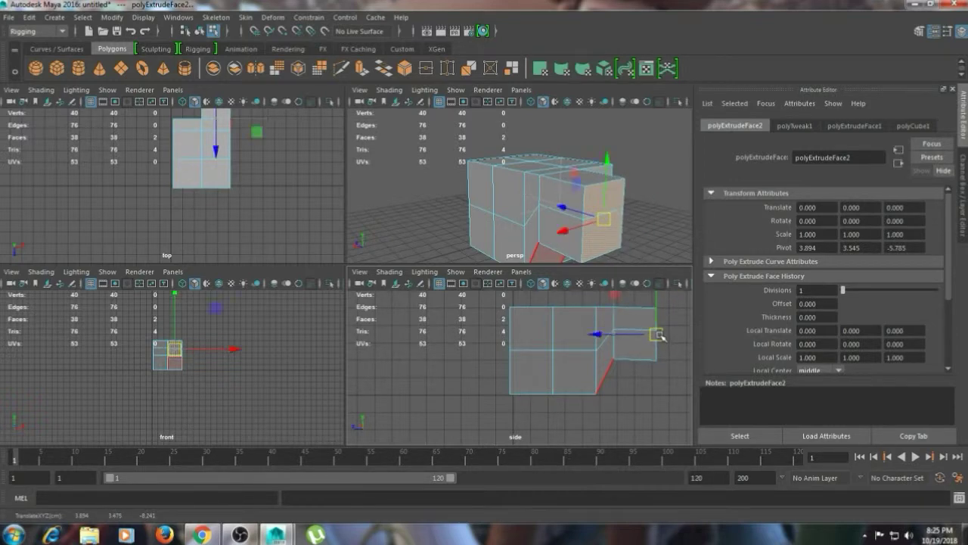
- Tilt the extruded end faces slightly downward and move them a little back toward the body
key(e)
scroll(677, 322, down, 2)
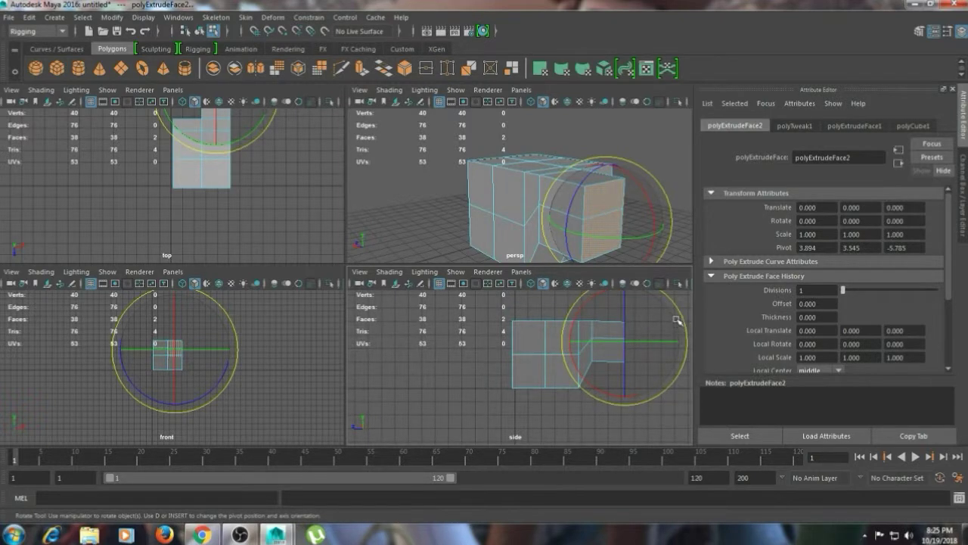
key(w)
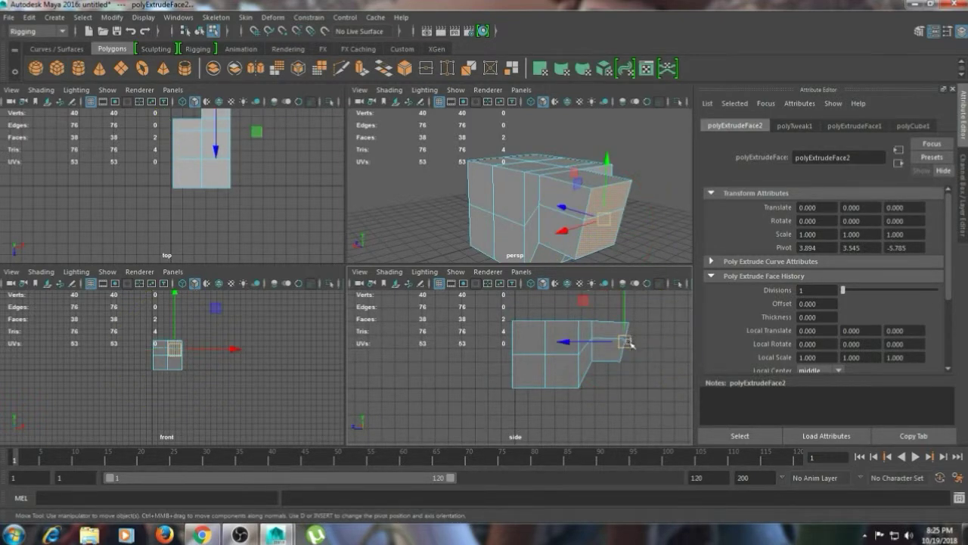
drag(624, 342, 624, 342)
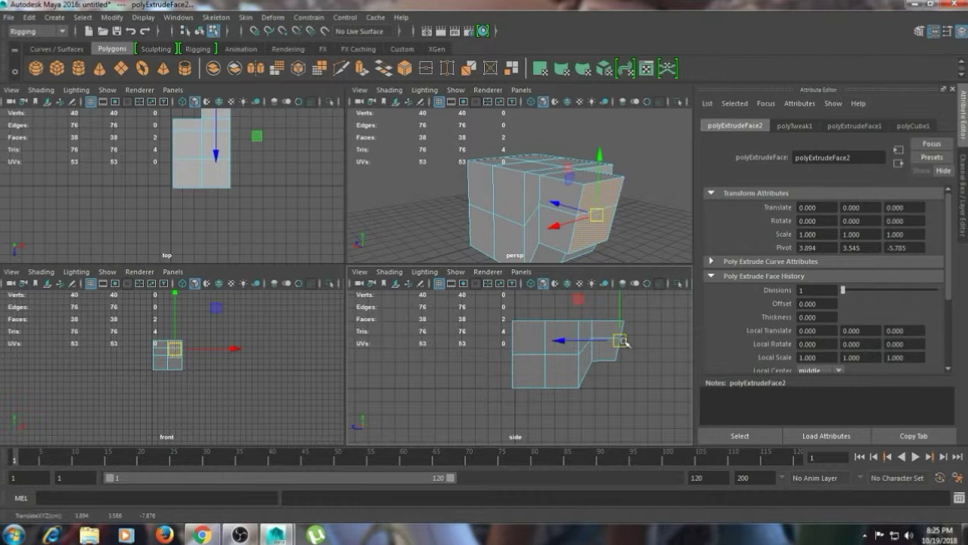
- Extrude the tilted end faces again and move them outward and down to form a long sloping limb segment
key(ctrl+e)
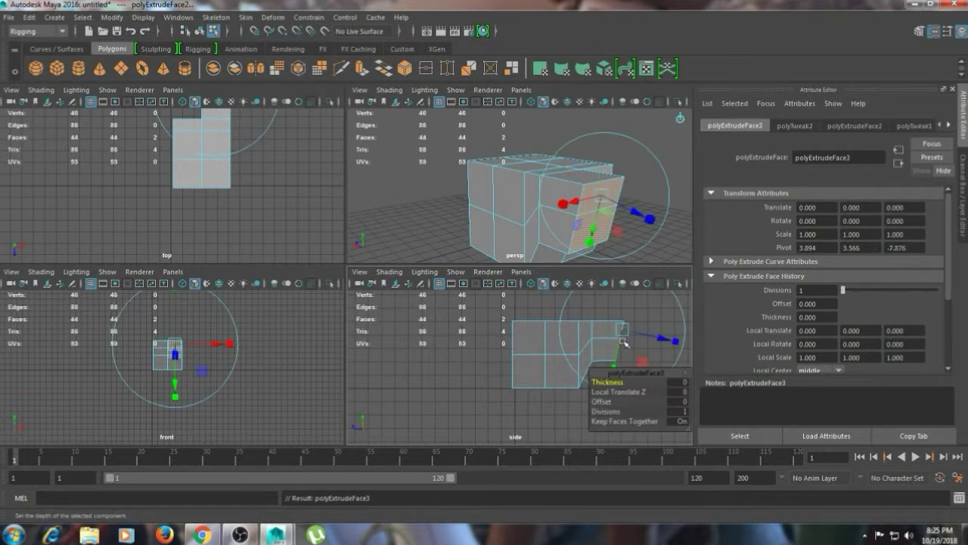
drag(624, 342, 671, 381)
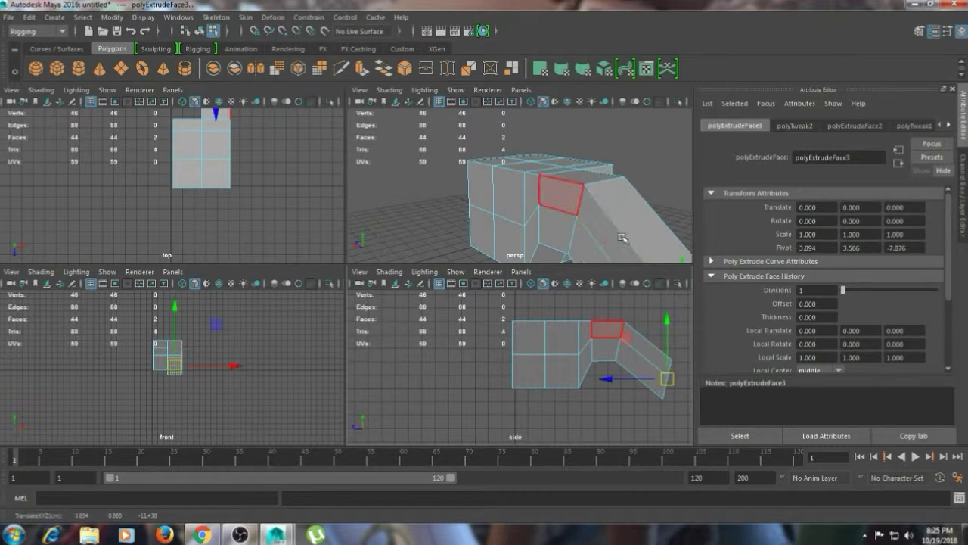
scroll(581, 241, down, 3)
drag(573, 233, 583, 240)
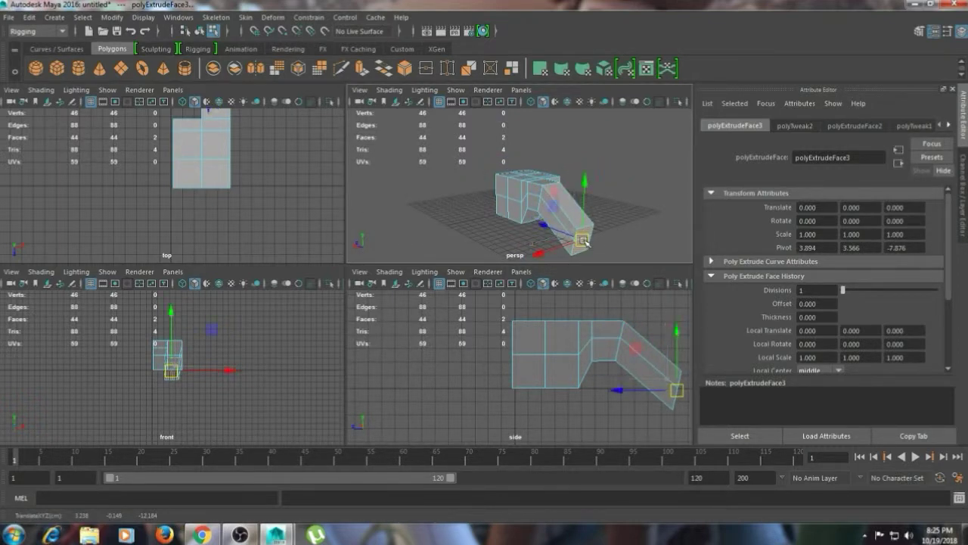
- Extrude the two end faces on the negative-X half outward along Z by about 2 units
click(619, 217)
alt+drag(621, 212, 577, 204)
click(557, 189)
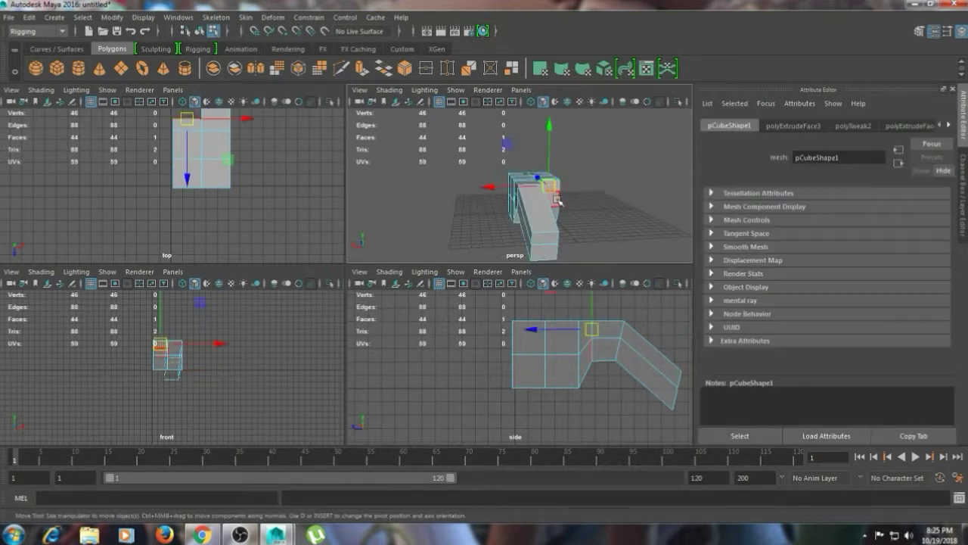
shift+right_drag(556, 198, 563, 230)
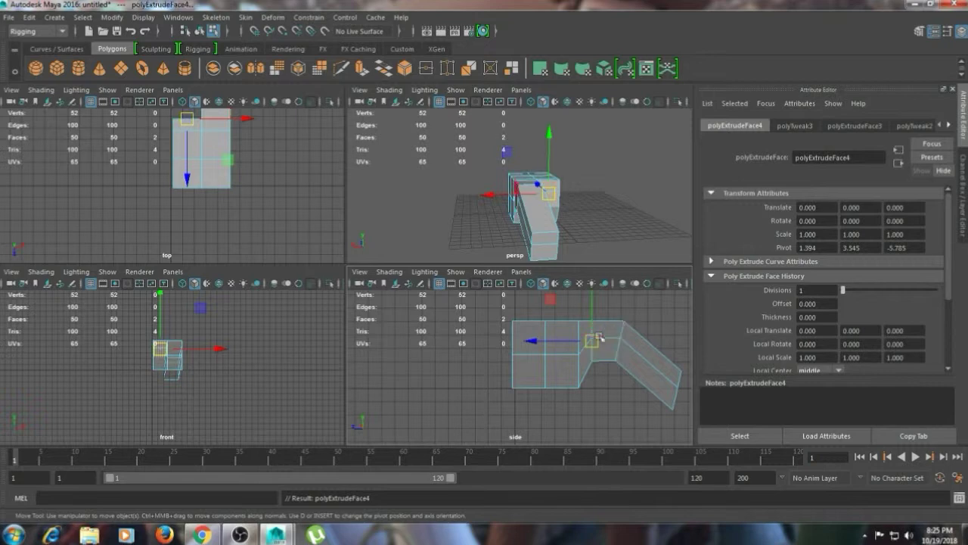
drag(609, 342, 618, 340)
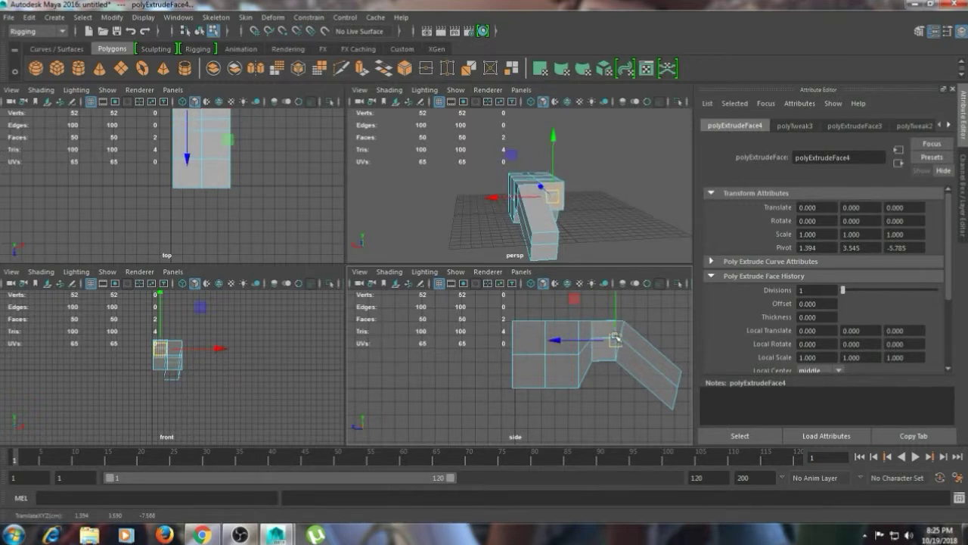
- Tilt the newly extruded end faces slightly downward and nudge them outward to line up with the neighbouring limb's bend
click(616, 338)
drag(669, 304, 681, 319)
click(618, 340)
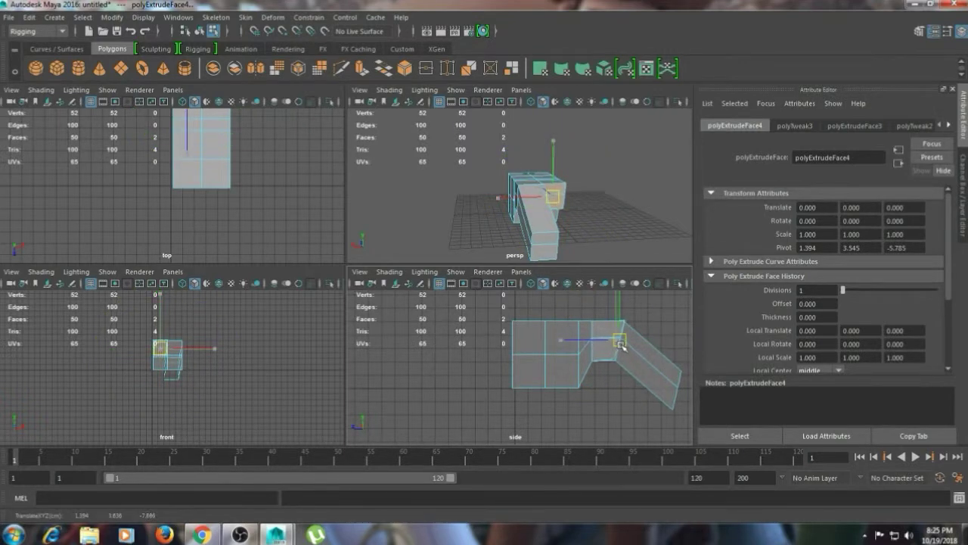
key(e)
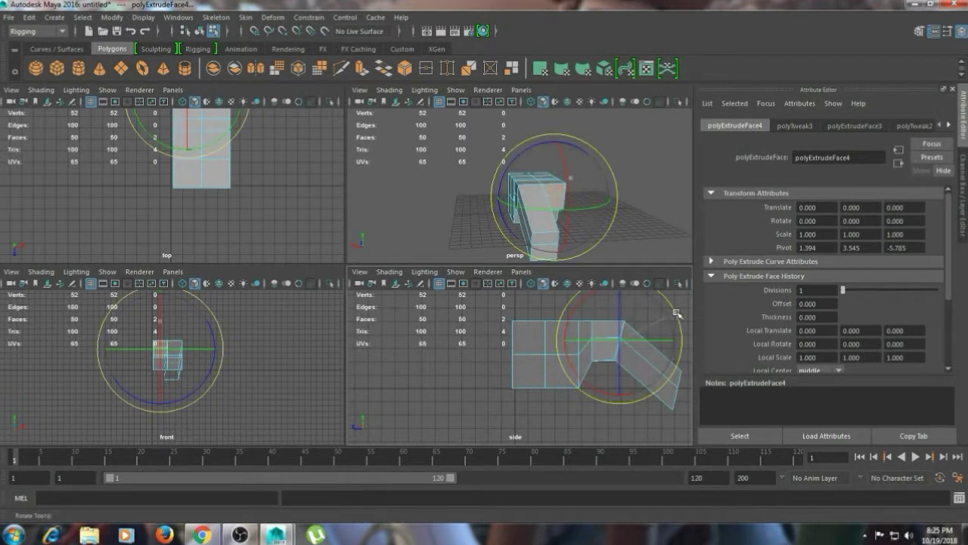
drag(675, 308, 675, 310)
click(618, 340)
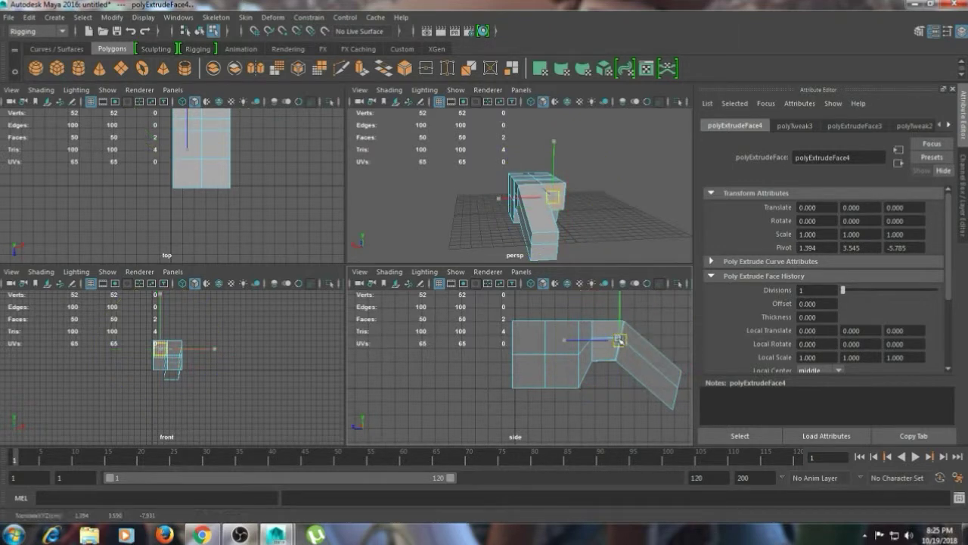
key(e)
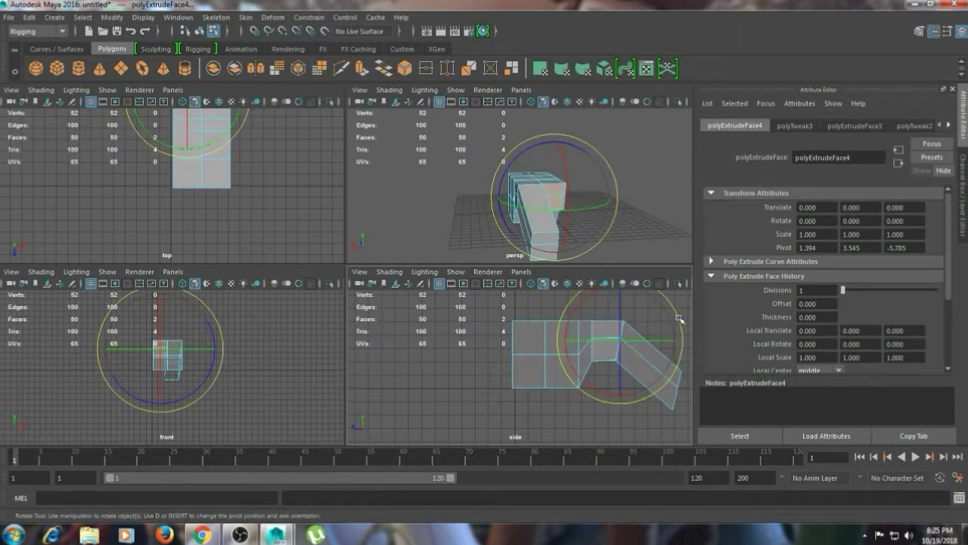
click(636, 246)
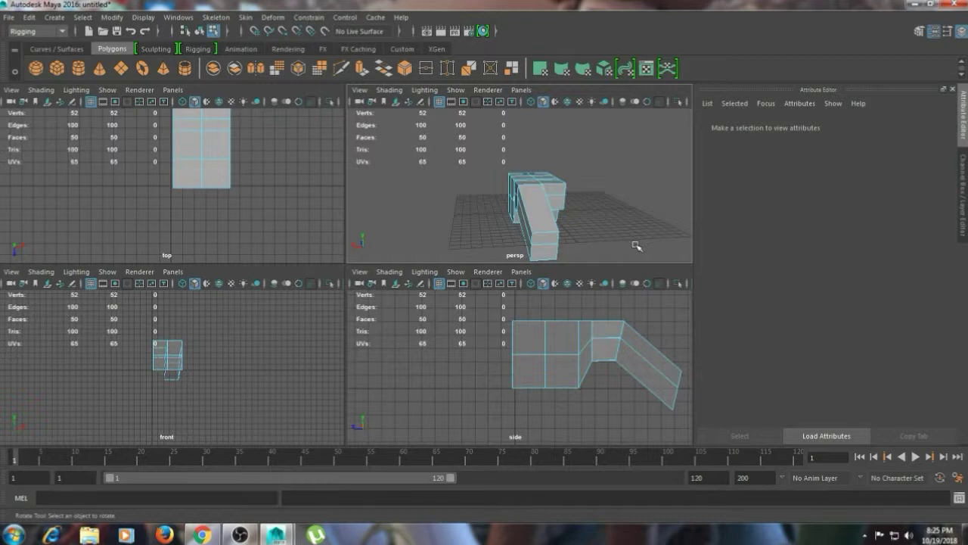
- Extrude the tilted negative-X end faces again and move them outward and down to match the neighbouring sloping limb
click(558, 197)
key(w)
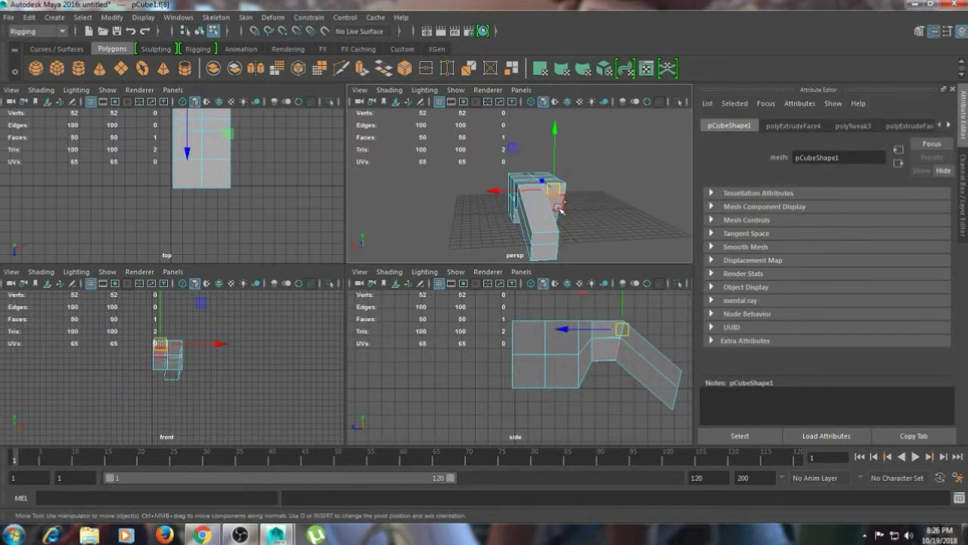
shift+right_drag(561, 211, 545, 225)
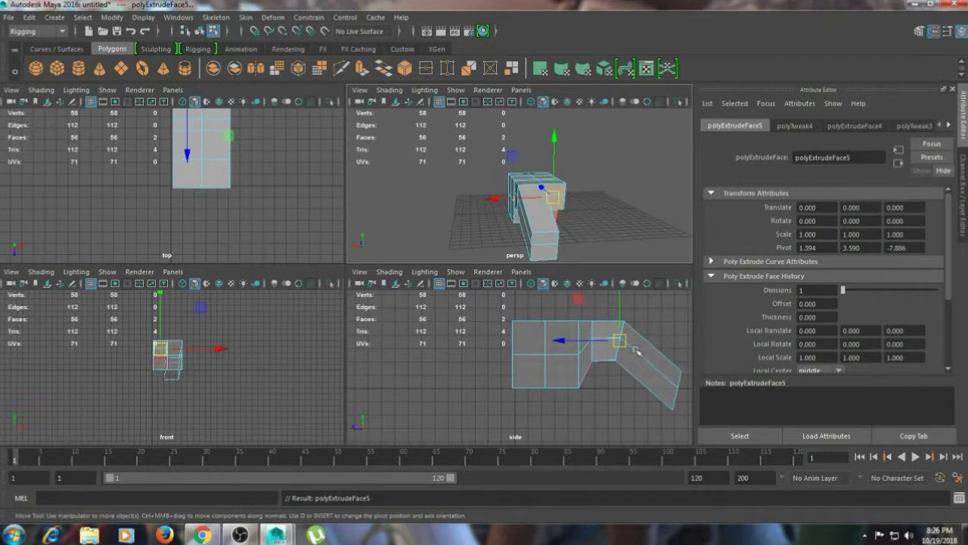
drag(637, 350, 680, 392)
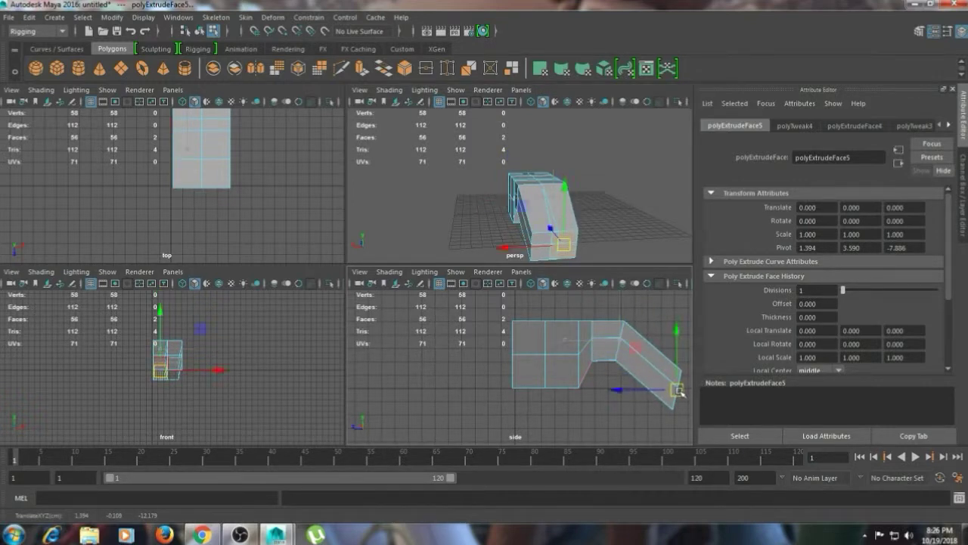
- Shift the second limb's end faces sideways along negative X so they clear the first limb's end
click(632, 227)
key(space)
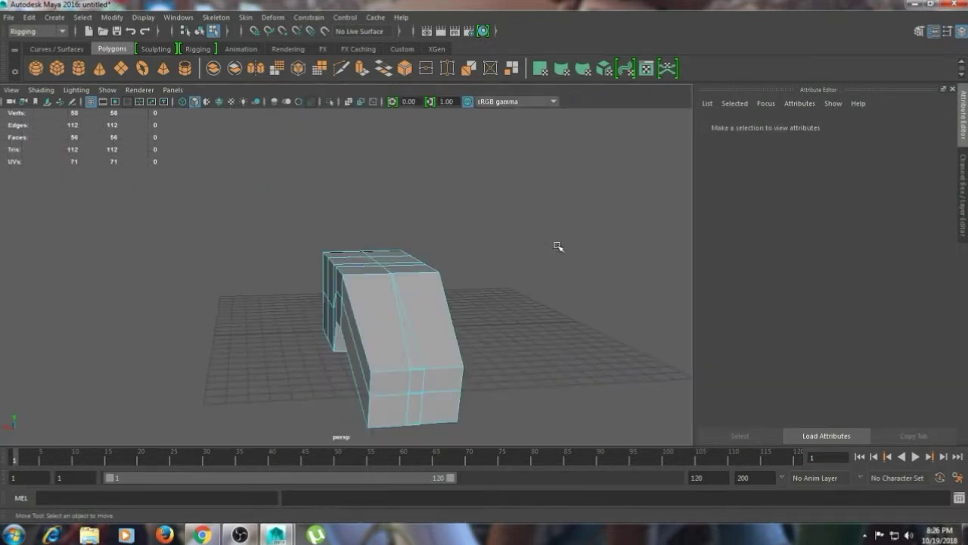
key(ctrl+z)
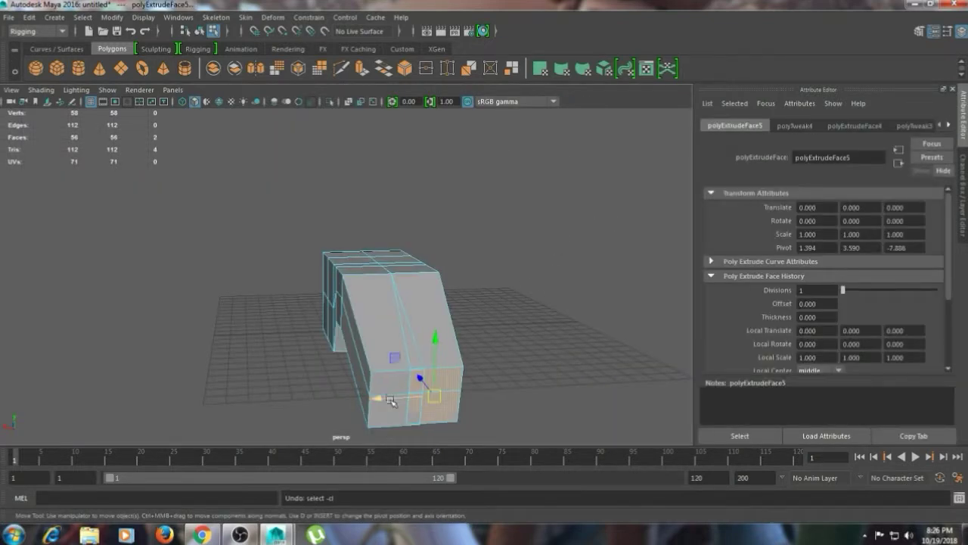
drag(377, 398, 394, 401)
click(495, 378)
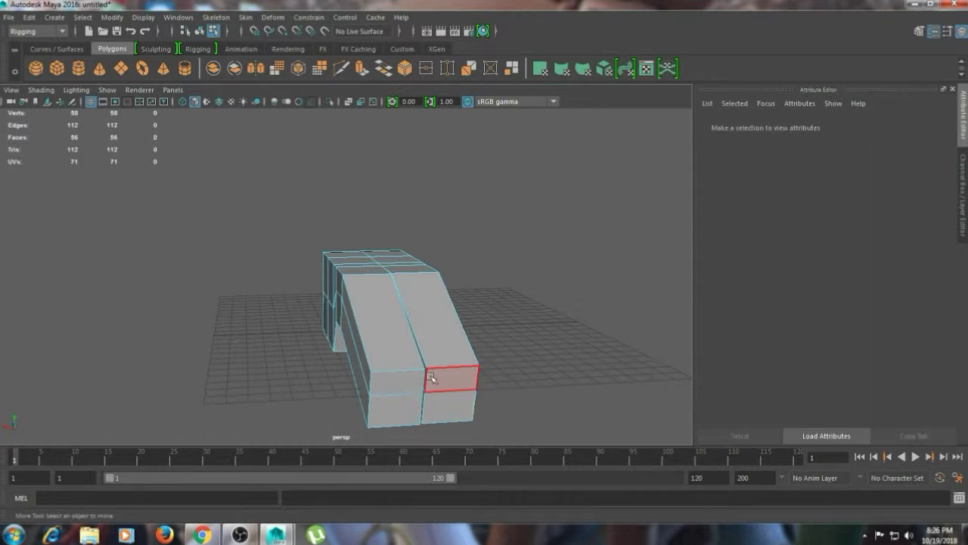
- Scale the two end faces of the positive-X limb uniformly to about 0.32 to taper it
click(411, 384)
shift+click(412, 407)
shift+click(449, 382)
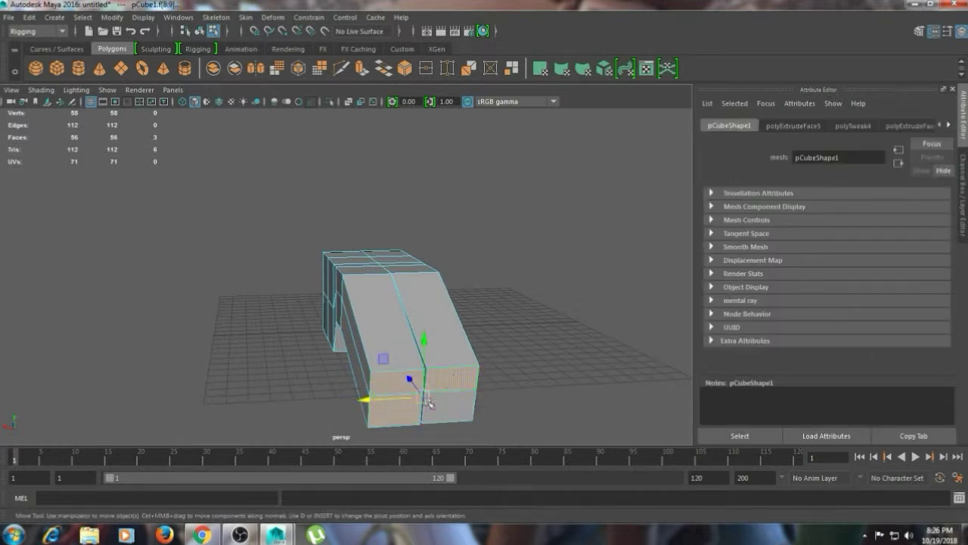
key(ctrl+z)
key(e)
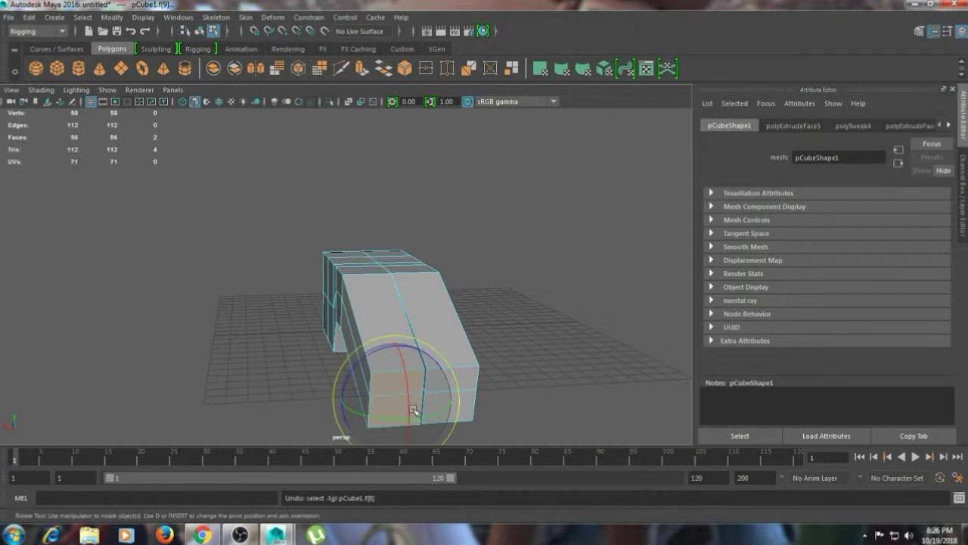
key(r)
drag(398, 401, 370, 361)
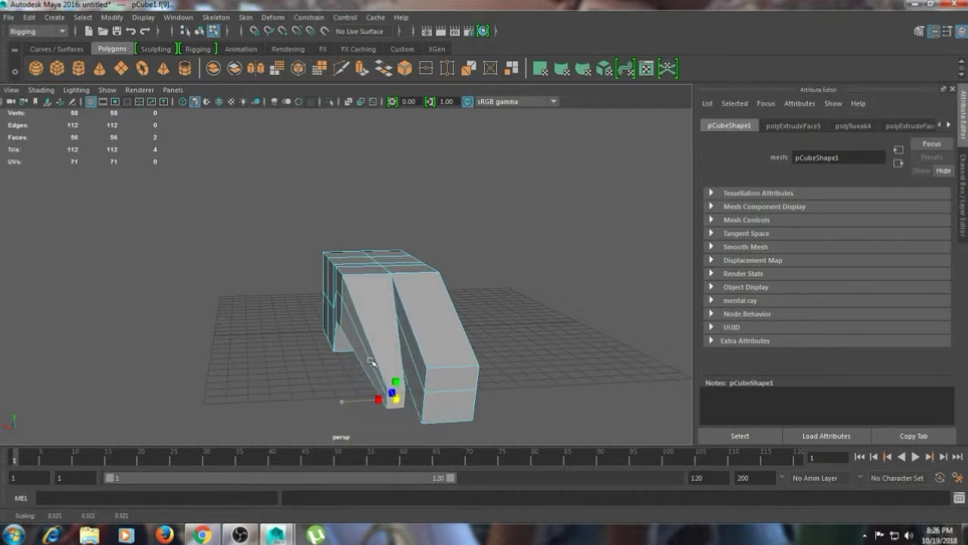
- Taper the negative-X limb by shrinking its two end faces to about the size of the other limb's tip
click(447, 402)
drag(448, 405, 428, 357)
shift+click(451, 395)
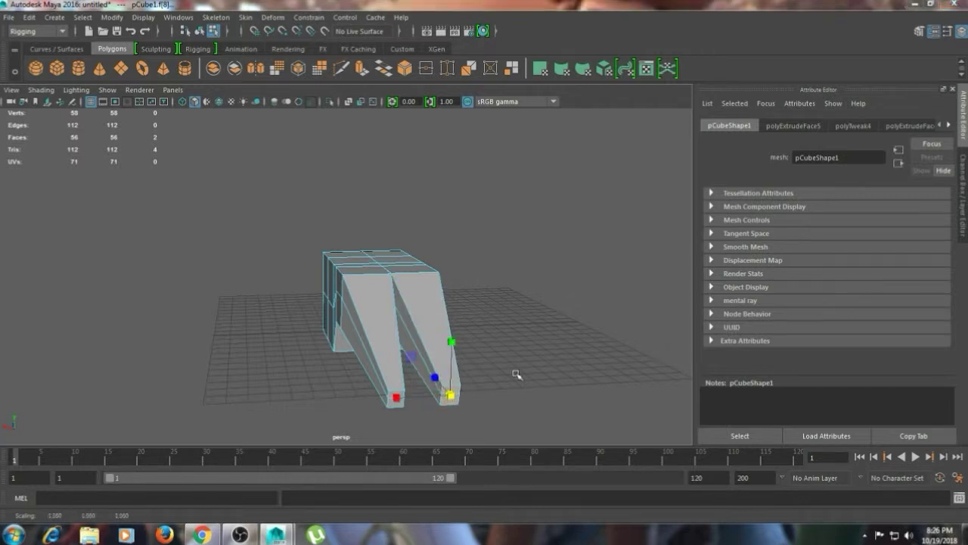
key(space)
drag(677, 389, 678, 388)
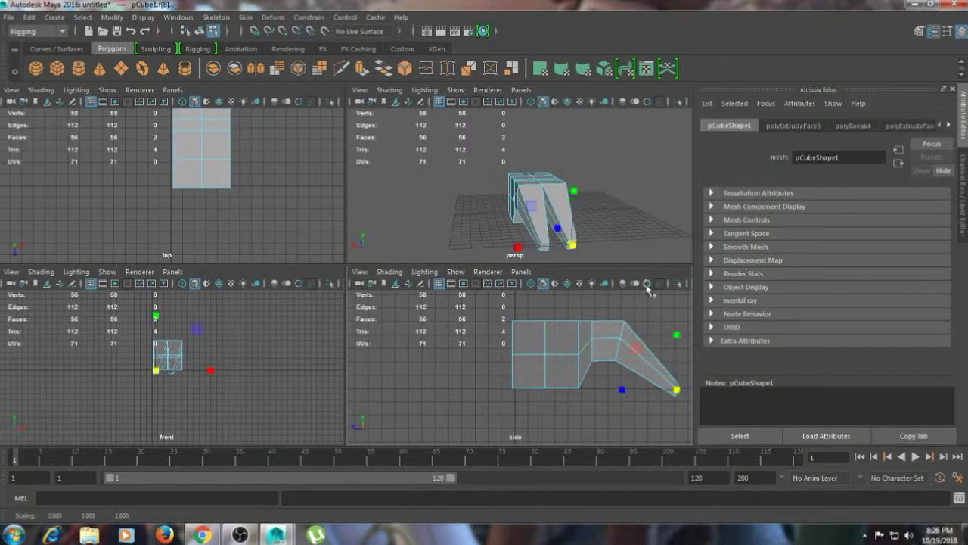
click(648, 238)
- Extrude the four faces on the body end opposite the limbs with an offset of 1.16 to inset them
alt+drag(489, 219, 549, 201)
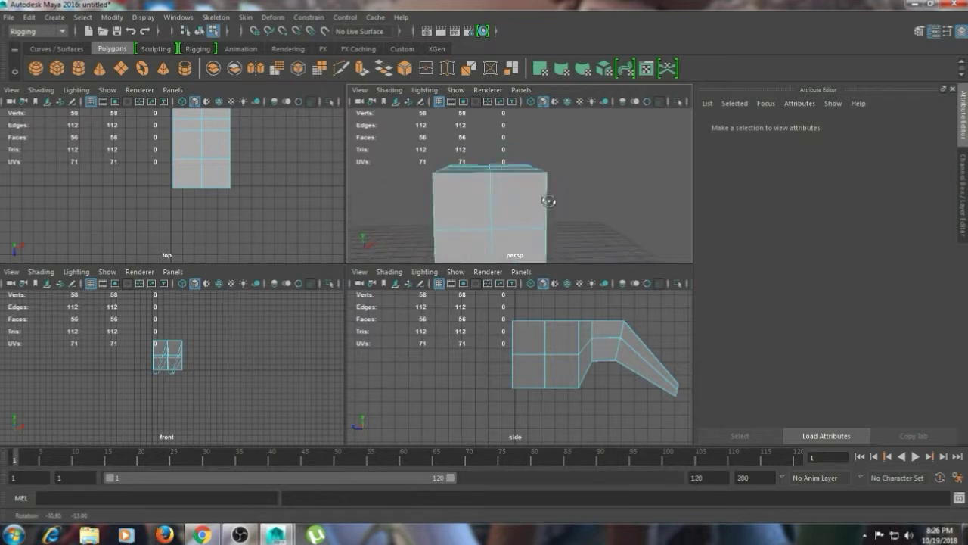
right_click(469, 192)
click(473, 199)
shift+click(509, 206)
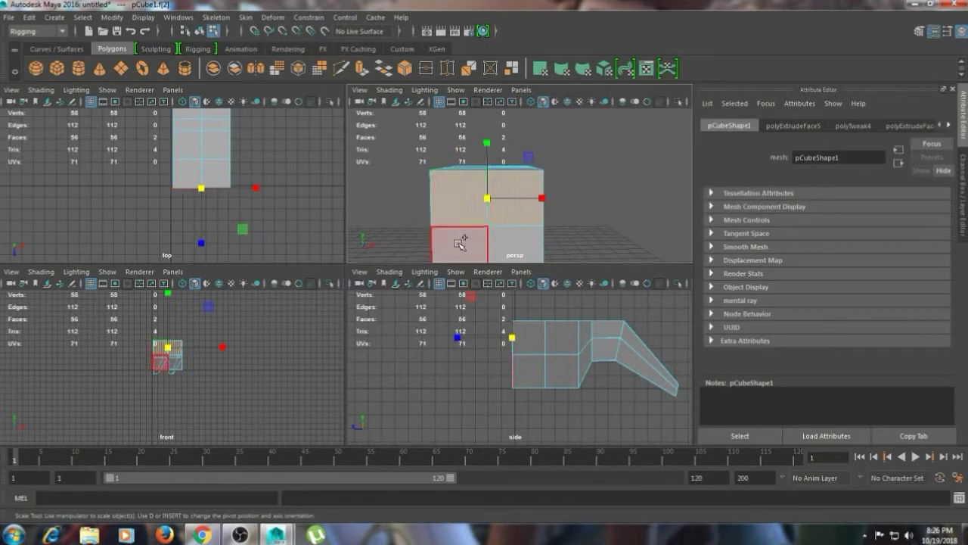
shift+click(461, 244)
shift+click(511, 243)
scroll(512, 243, down, 4)
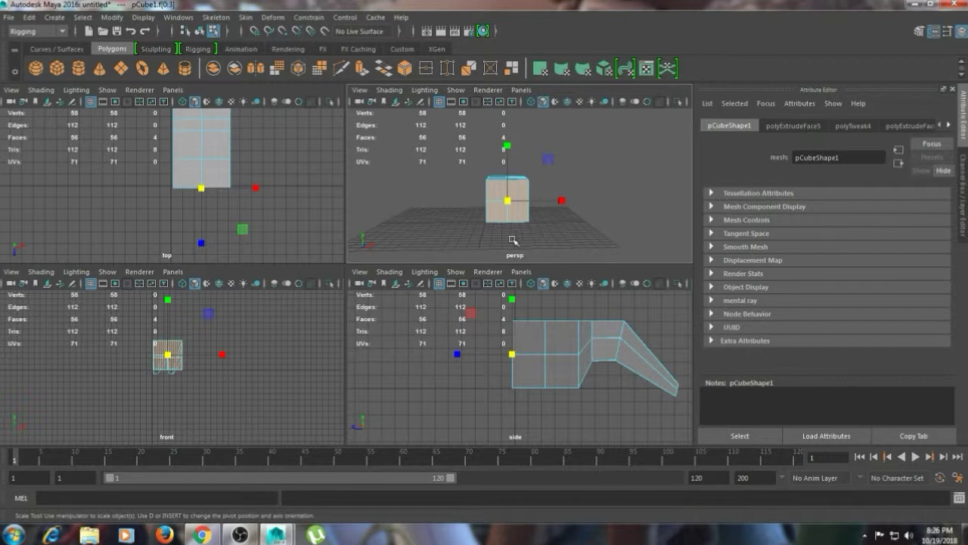
scroll(507, 232, up, 4)
shift+right_drag(451, 201, 454, 231)
scroll(585, 236, down, 4)
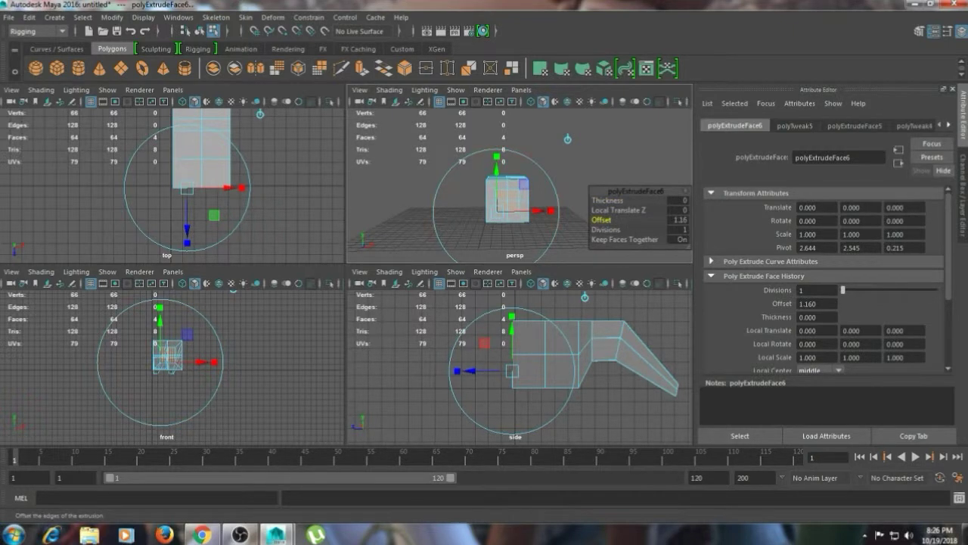
- Scale the inset's four corner vertices inward so its outline becomes roughly octagonal
click(583, 198)
scroll(581, 199, up, 3)
right_drag(522, 183, 487, 179)
click(518, 225)
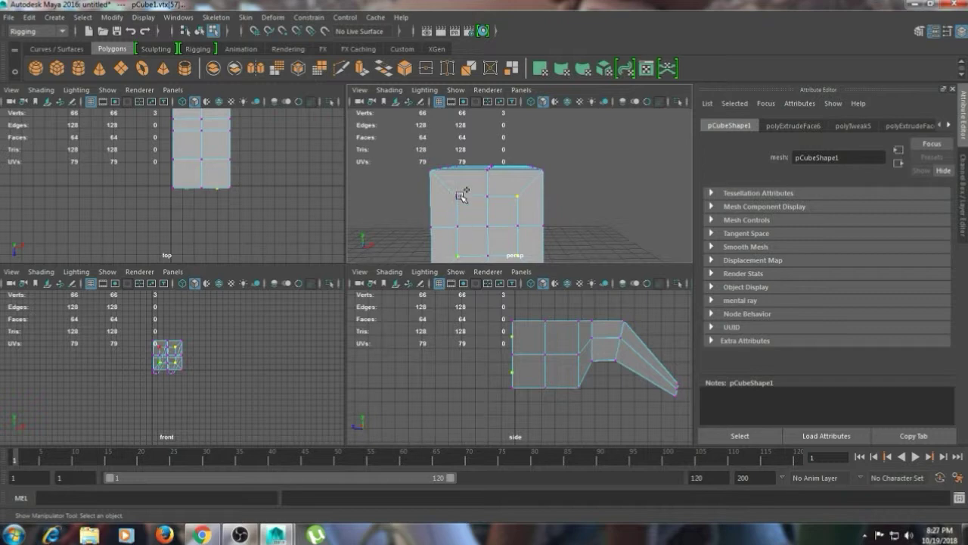
key(w)
key(e)
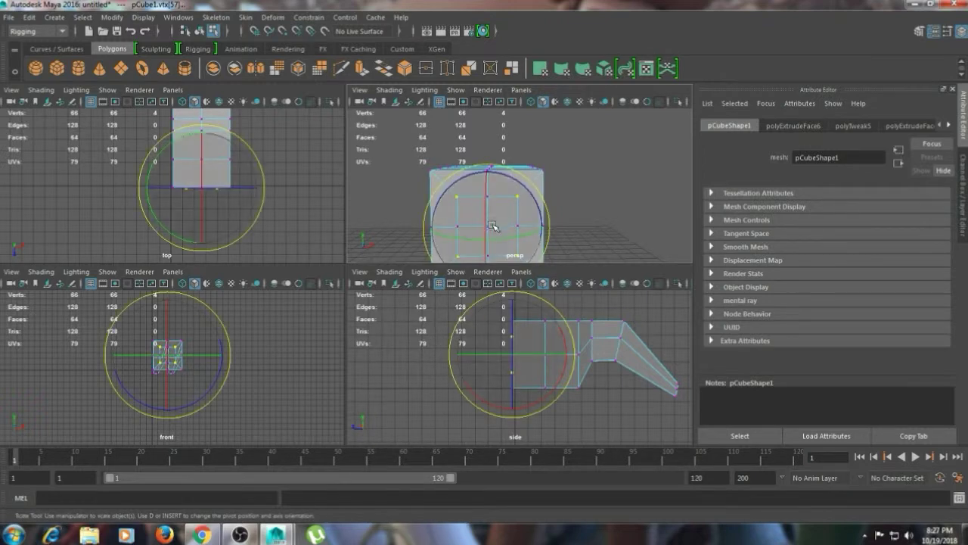
key(r)
drag(485, 225, 483, 223)
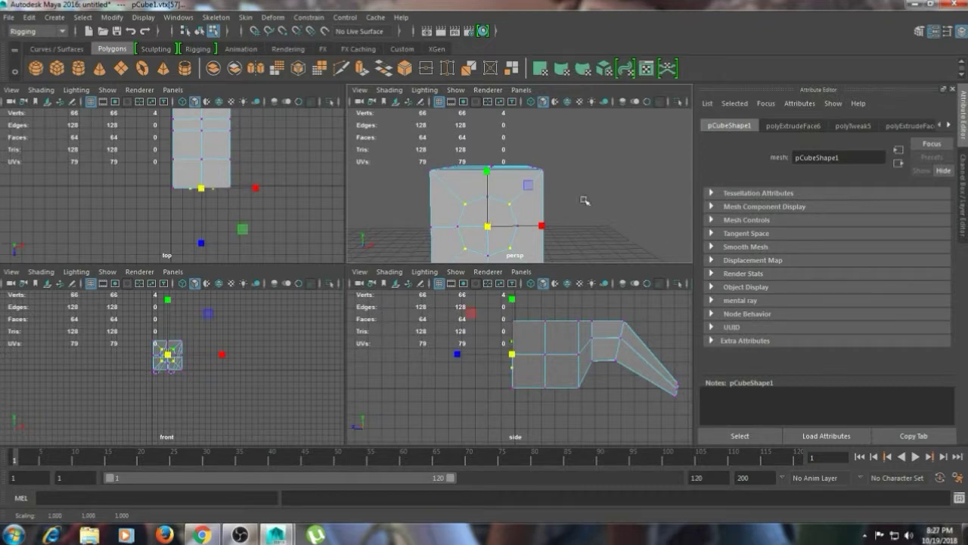
click(605, 198)
- Extrude the four faces of the octagonal inset with a thickness of 1.46 to form a neck
alt+drag(604, 202, 506, 174)
right_click(499, 165)
click(498, 198)
click(505, 178)
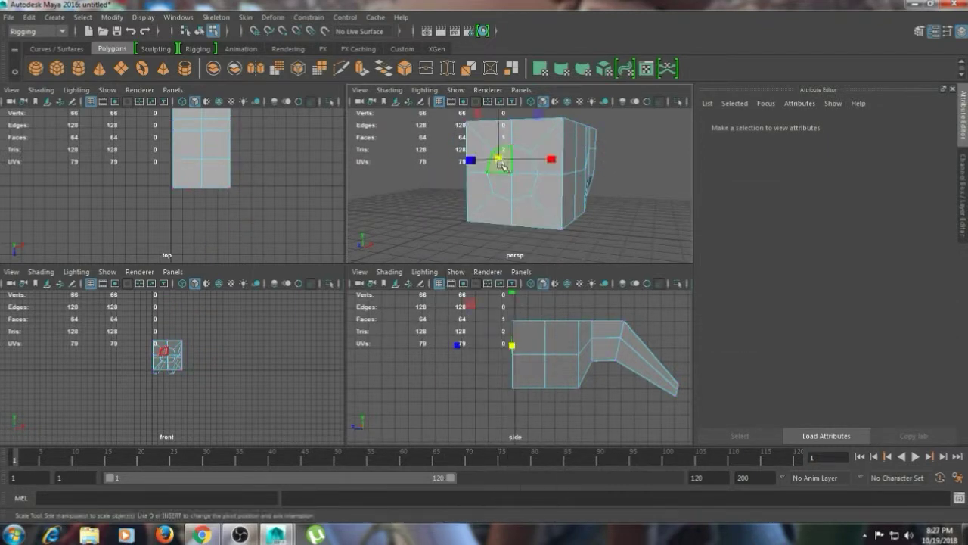
shift+click(504, 187)
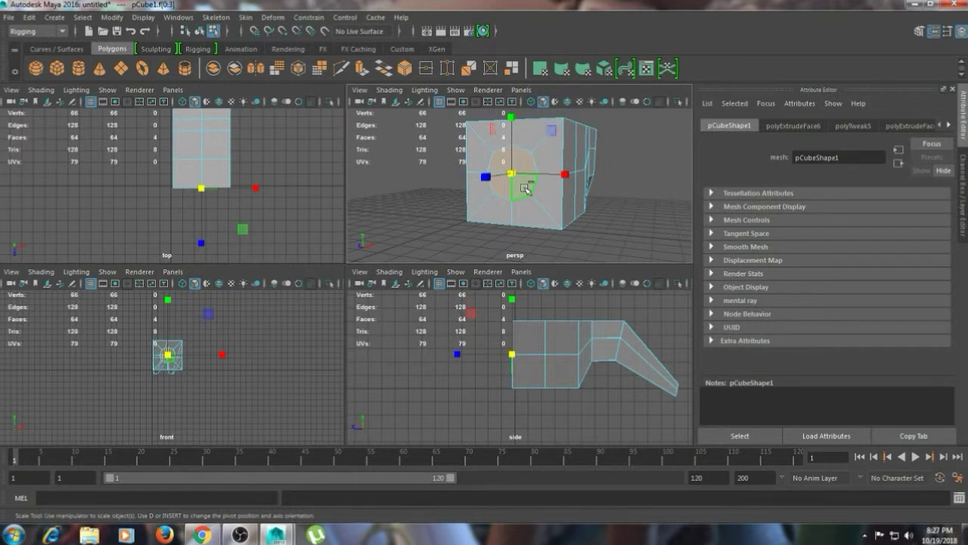
shift+right_drag(525, 189, 502, 221)
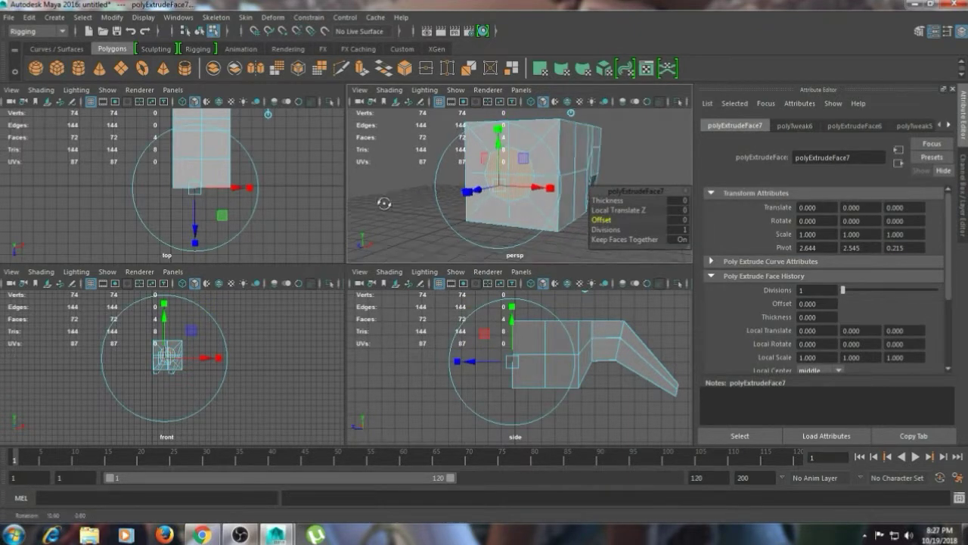
alt+drag(384, 204, 361, 207)
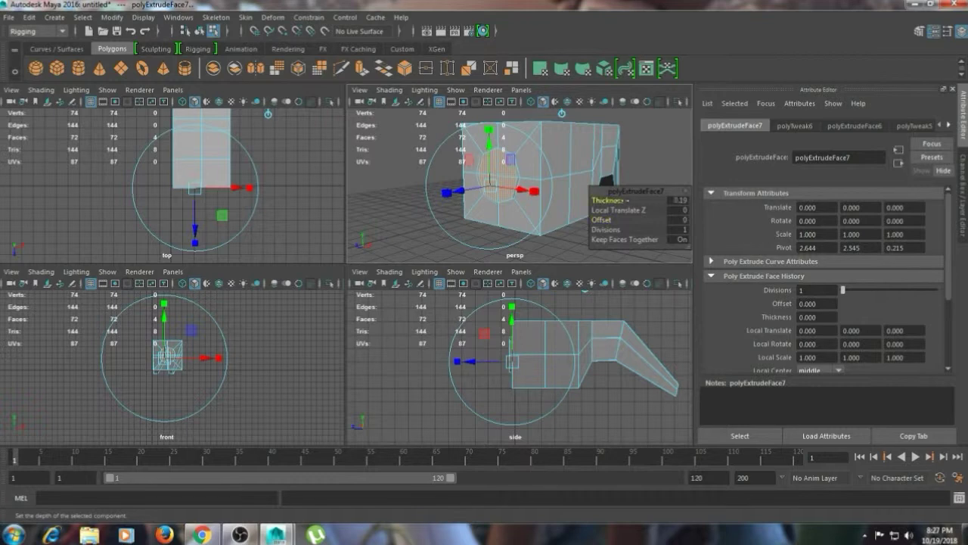
drag(626, 200, 695, 201)
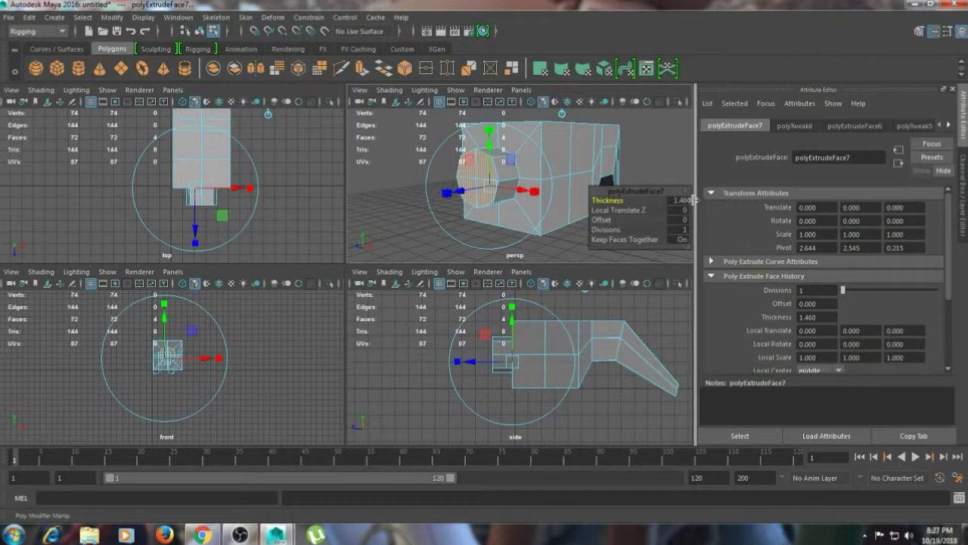
- Widen the neck's end with an extrusion offset of -0.82, and extrude those faces again with a thickness of 2.81
key(ctrl+e)
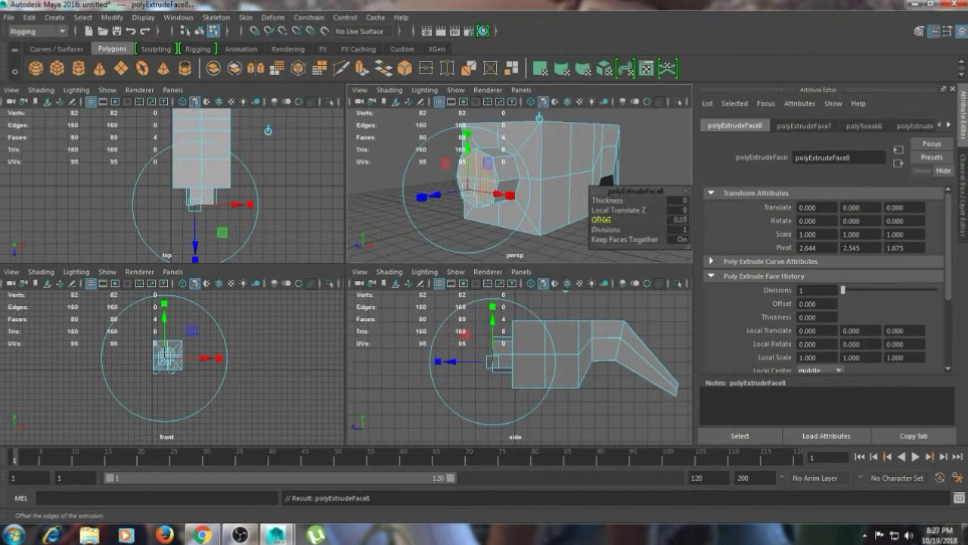
drag(602, 218, 553, 212)
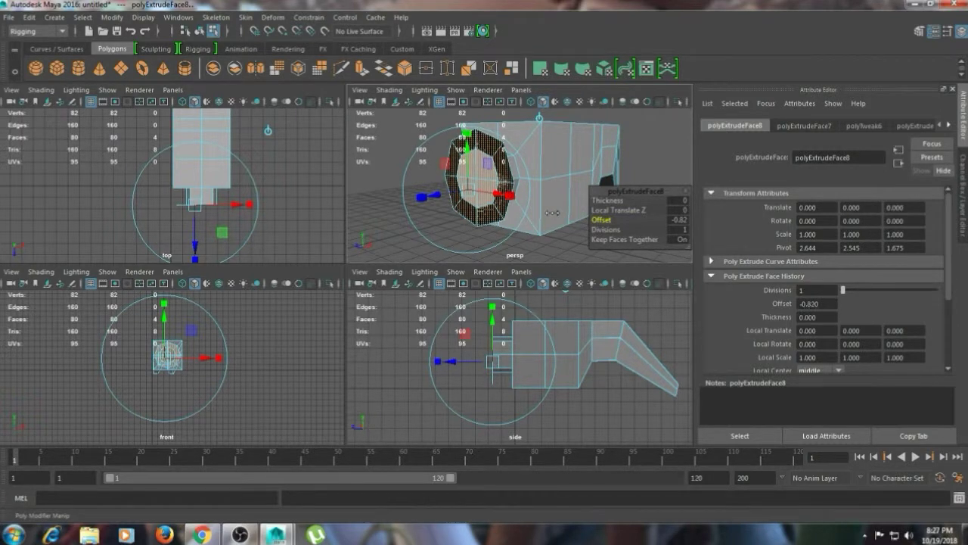
key(ctrl+e)
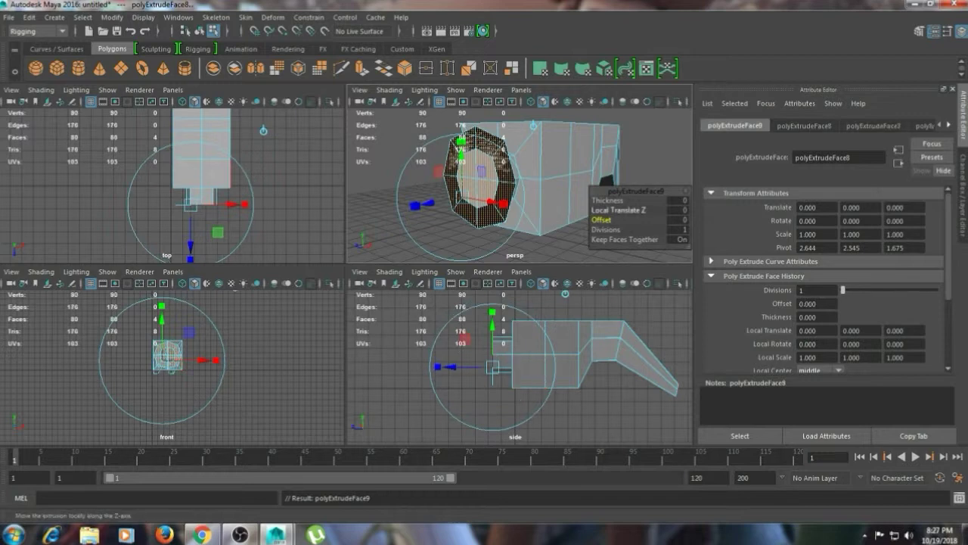
drag(606, 200, 773, 260)
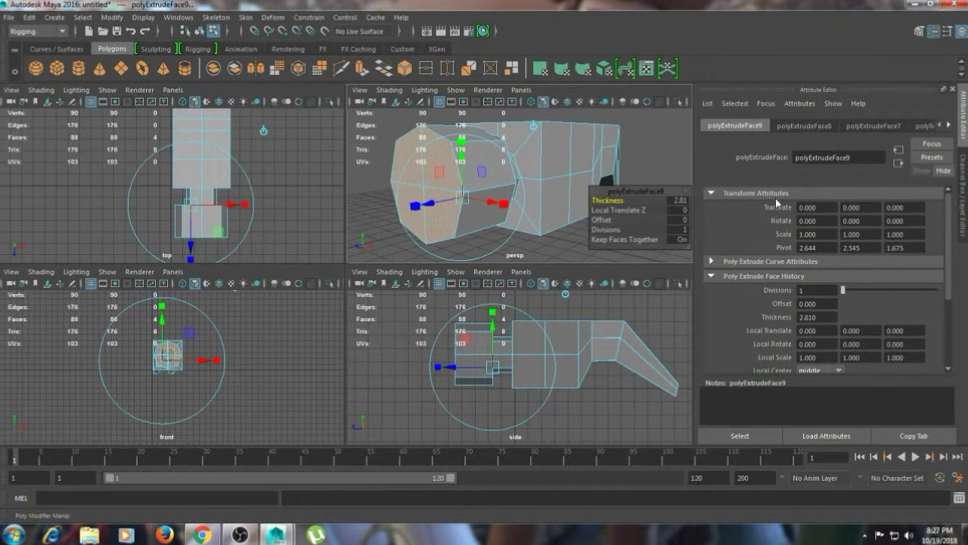
- Extrude the ten faces along the top of the body and both limbs with an offset of 0.19
click(577, 236)
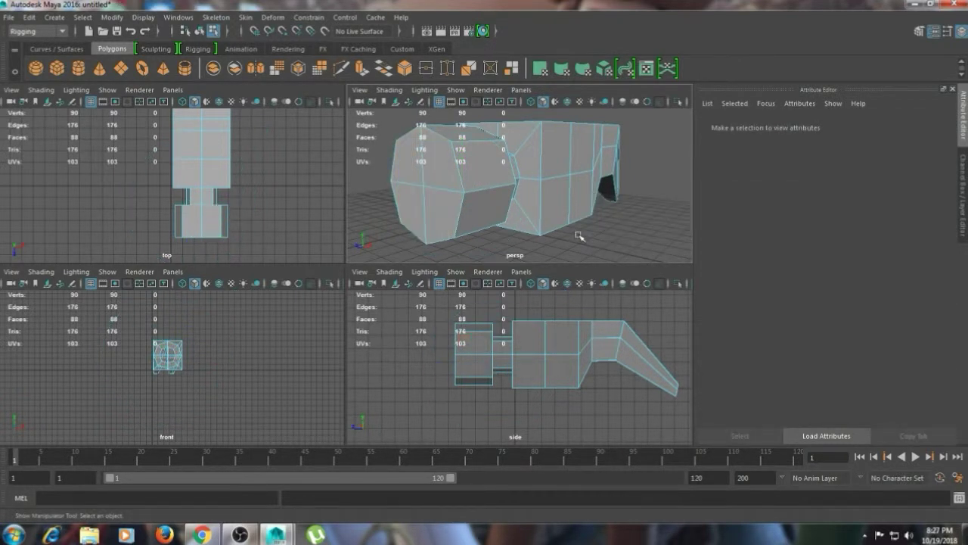
key(space)
key(space)
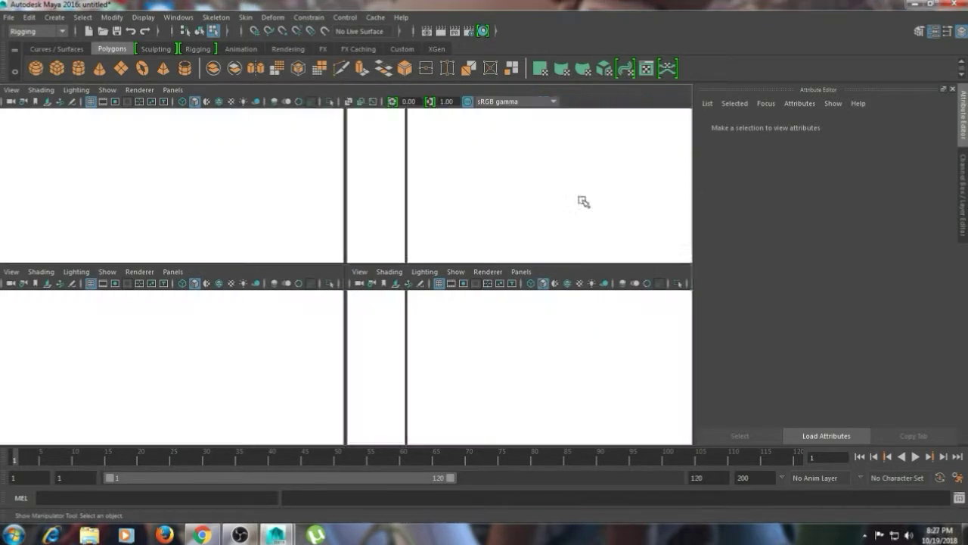
key(space)
alt+drag(540, 222, 490, 270)
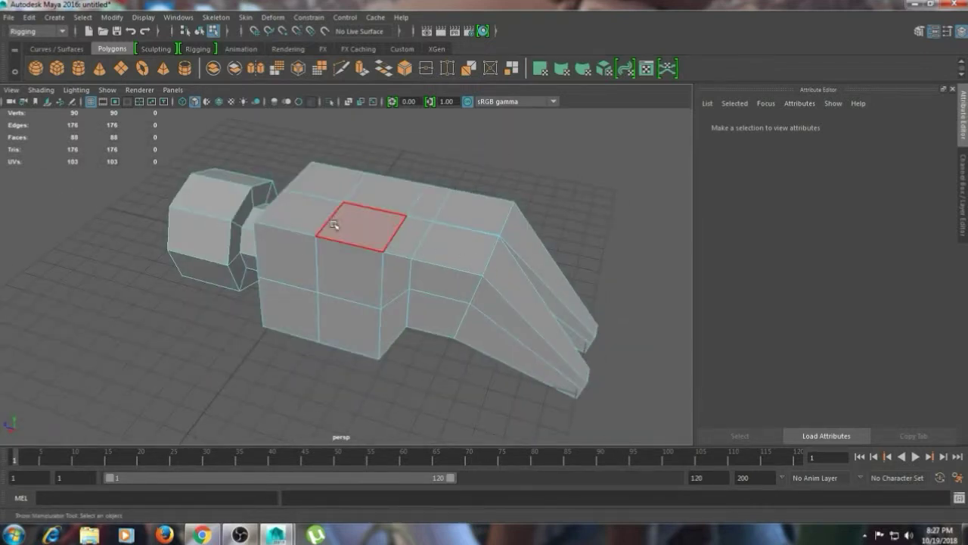
mouse_move(304, 210)
mouse_down()
mouse_move(446, 242)
mouse_move(529, 302)
mouse_up()
shift+click(540, 256)
shift+click(473, 212)
shift+click(427, 205)
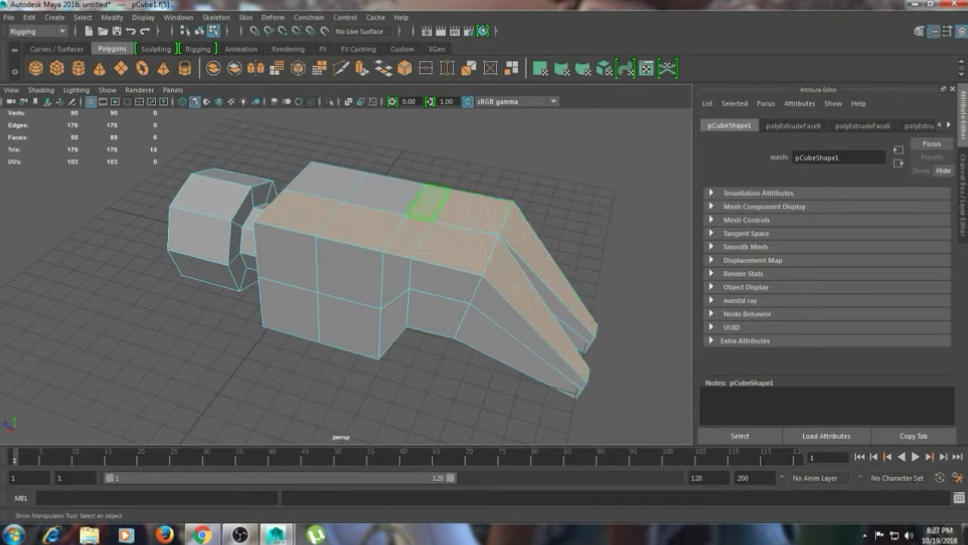
shift+click(384, 195)
shift+click(344, 185)
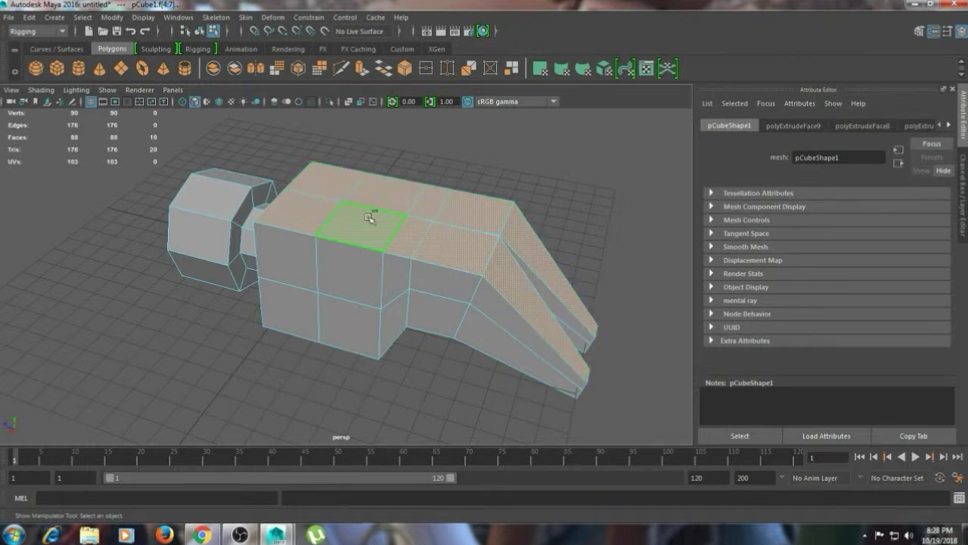
shift+right_drag(369, 218, 365, 252)
drag(533, 310, 547, 310)
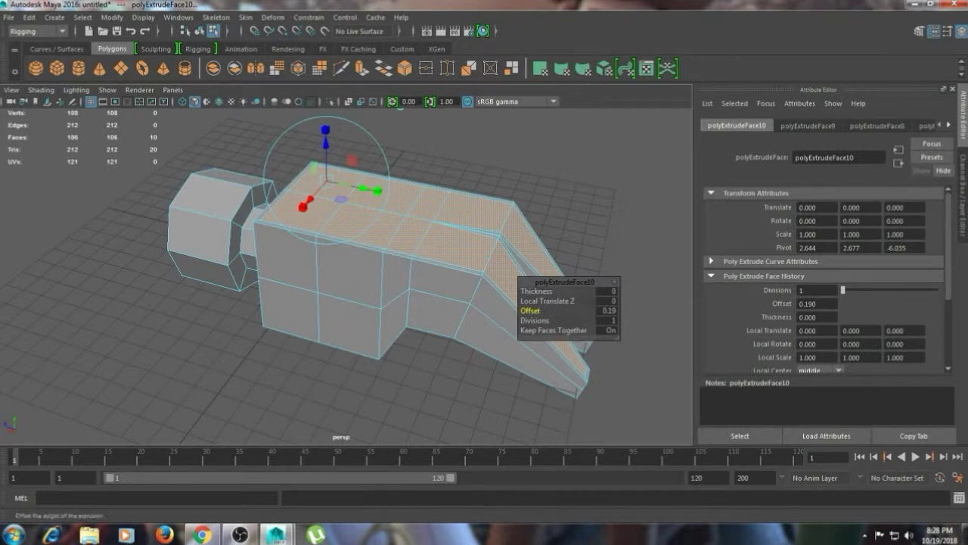
click(581, 218)
- Extrude the ten faces on one flank of the body and its limb with an offset of about 0.22
alt+drag(581, 218, 622, 210)
click(363, 251)
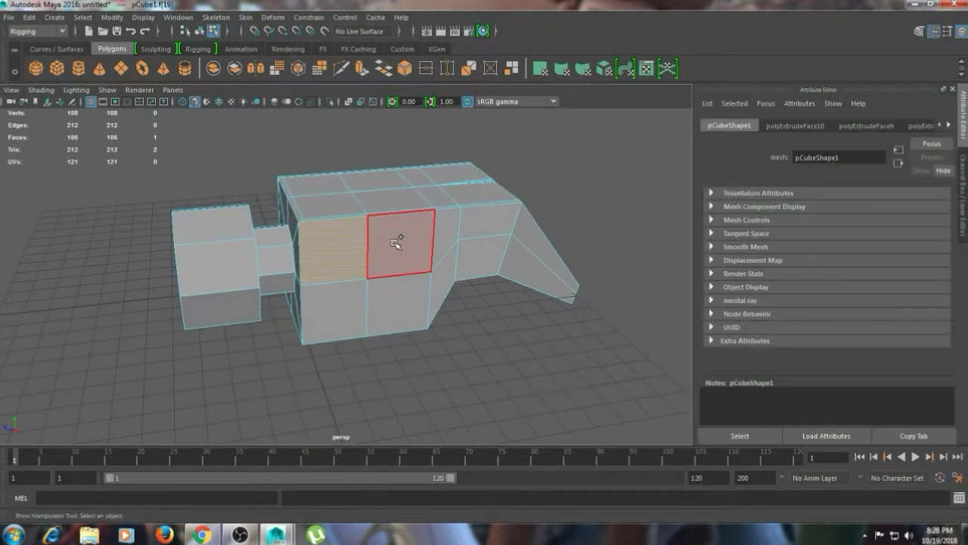
shift+click(397, 242)
shift+click(447, 226)
shift+click(484, 223)
shift+click(520, 224)
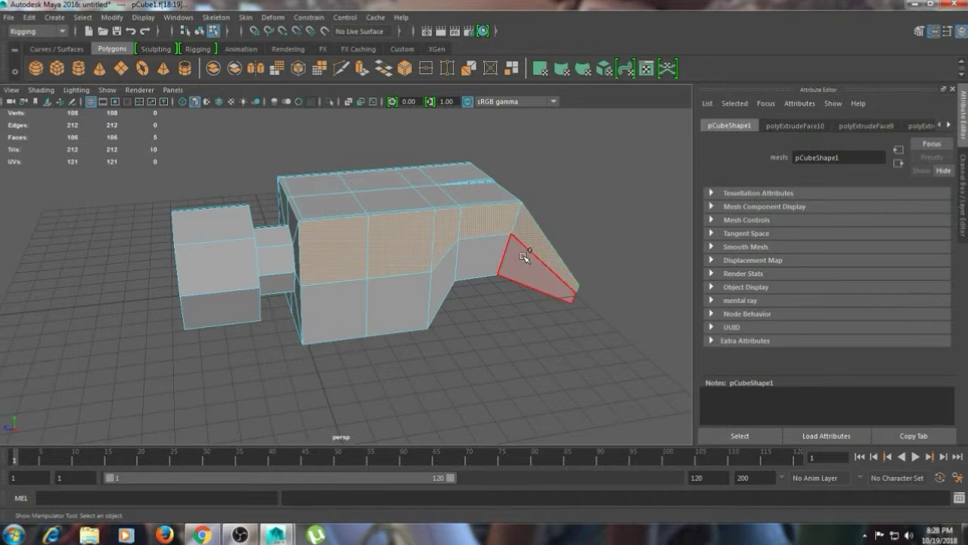
shift+click(524, 257)
shift+click(478, 259)
shift+click(442, 292)
shift+click(420, 280)
shift+click(361, 288)
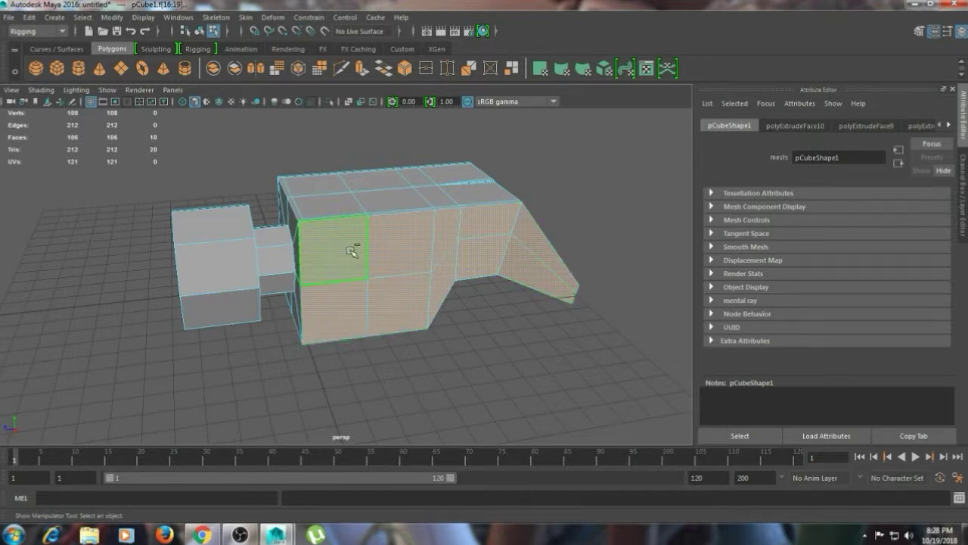
shift+right_drag(352, 252, 350, 283)
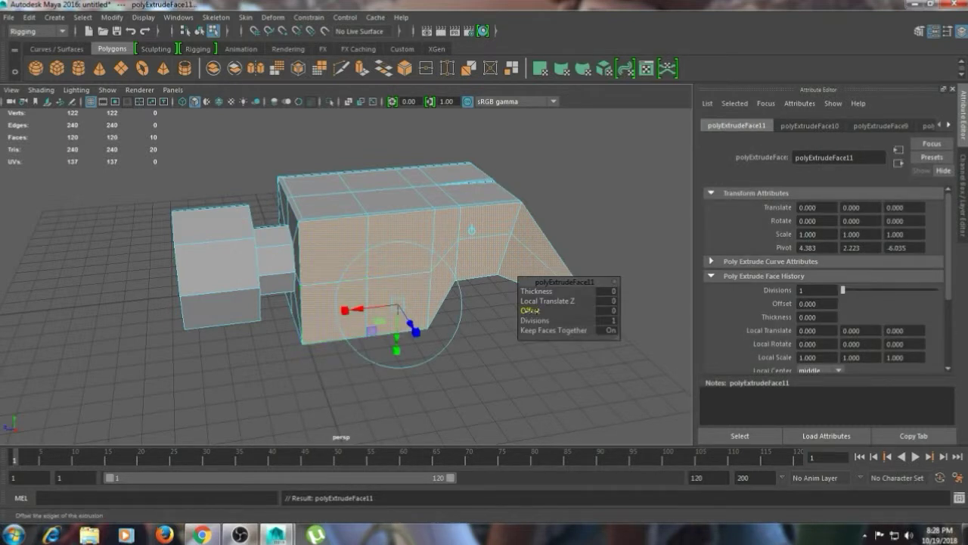
drag(531, 310, 542, 310)
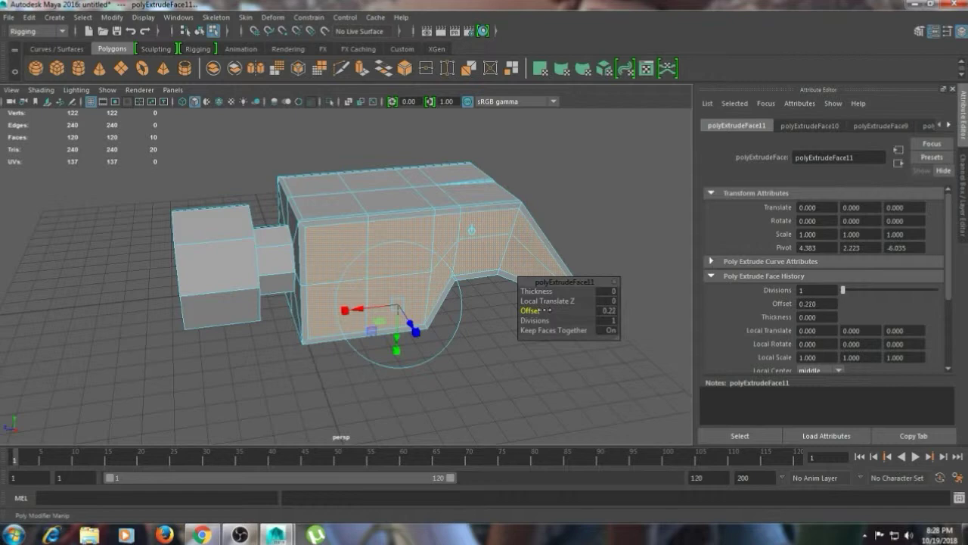
click(549, 201)
- Extrude the ten faces on the opposite flank of the body and its limb with an offset of 0.19
alt+drag(549, 201, 212, 278)
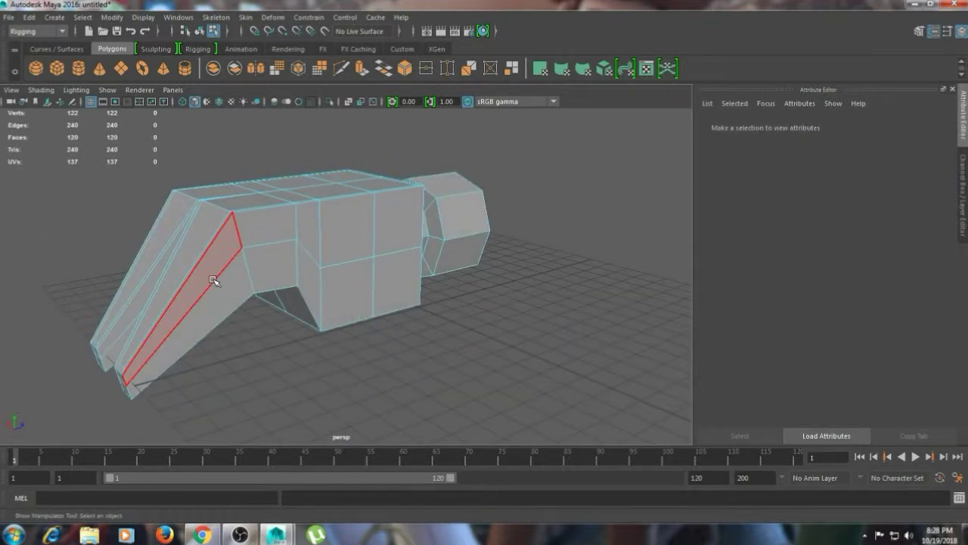
click(214, 280)
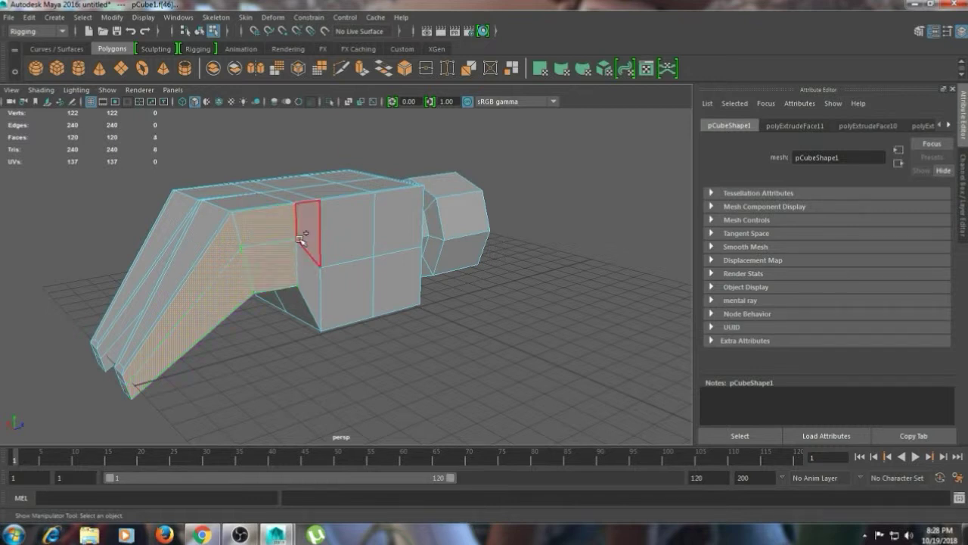
shift+click(301, 239)
shift+click(307, 280)
shift+click(343, 252)
shift+click(345, 297)
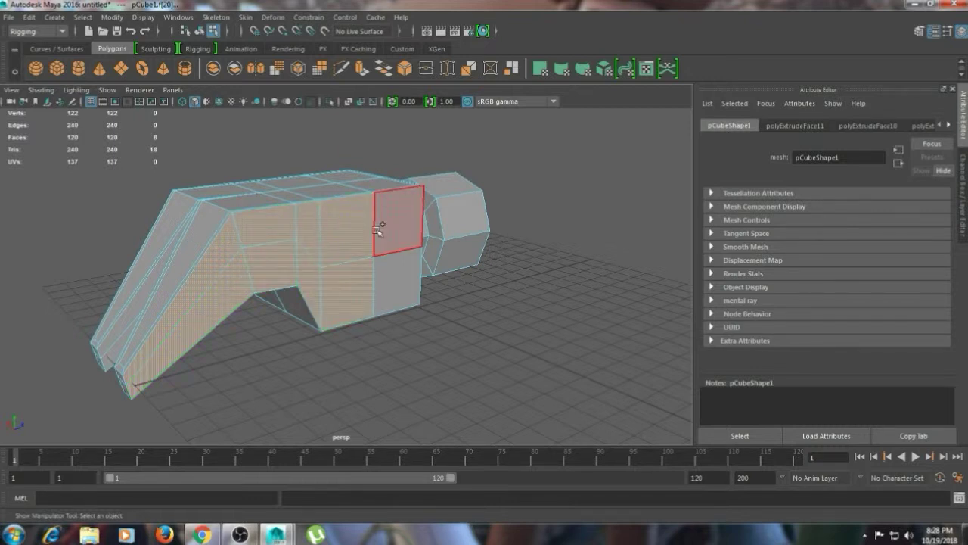
shift+click(397, 219)
shift+click(398, 283)
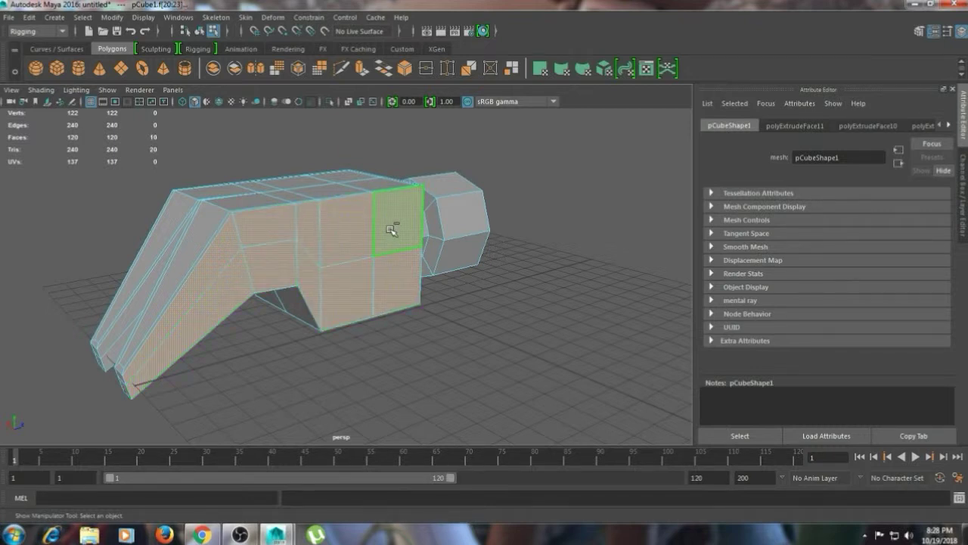
shift+right_drag(391, 229, 423, 260)
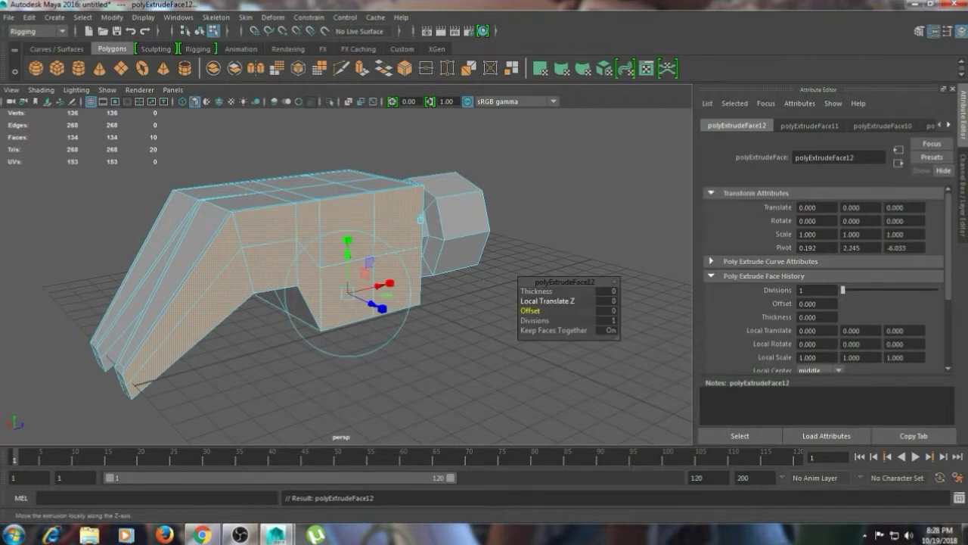
drag(527, 311, 536, 311)
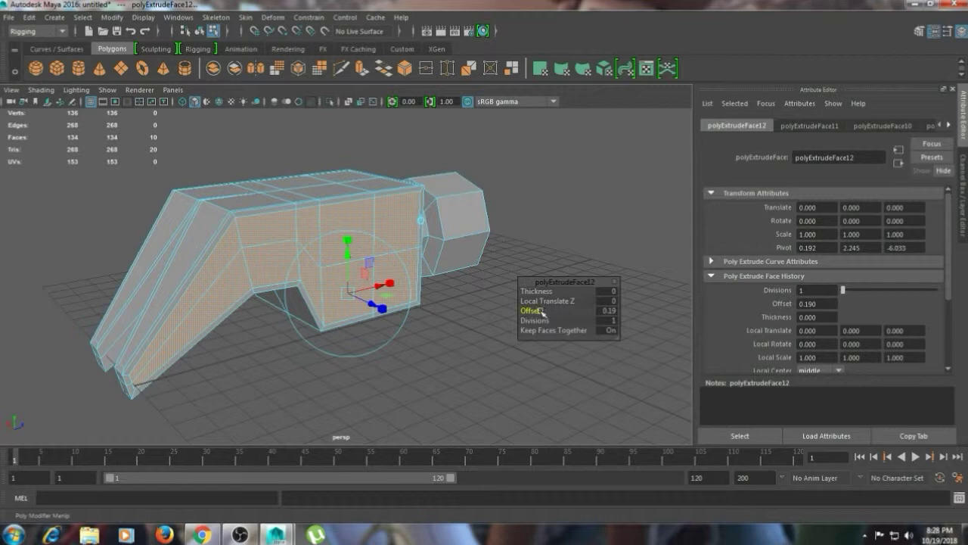
click(445, 335)
- Move the tip vertices of one limb sideways, away from the other limb, to spread the limbs apart
alt+drag(444, 335, 476, 328)
click(303, 190)
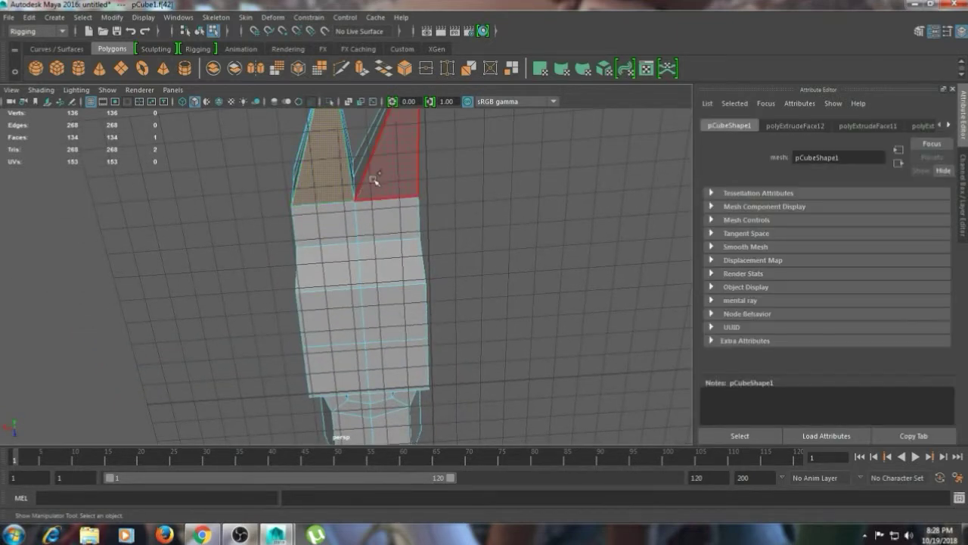
click(380, 214)
scroll(385, 223, down, 3)
click(431, 246)
mouse_move(432, 246)
alt+mouse_down()
mouse_move(430, 197)
mouse_move(445, 239)
alt+mouse_up()
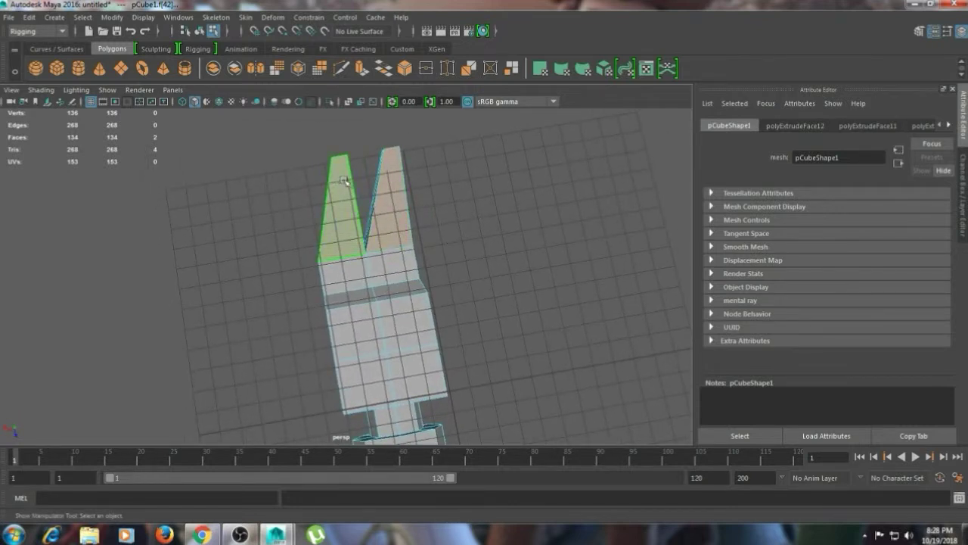
right_drag(344, 181, 341, 149)
drag(281, 136, 447, 185)
drag(300, 146, 355, 185)
key(w)
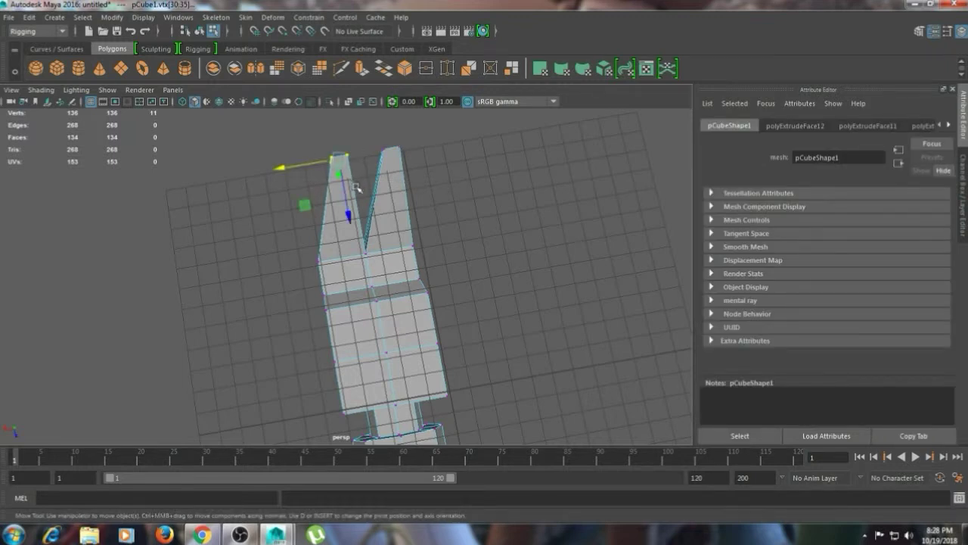
drag(280, 168, 263, 171)
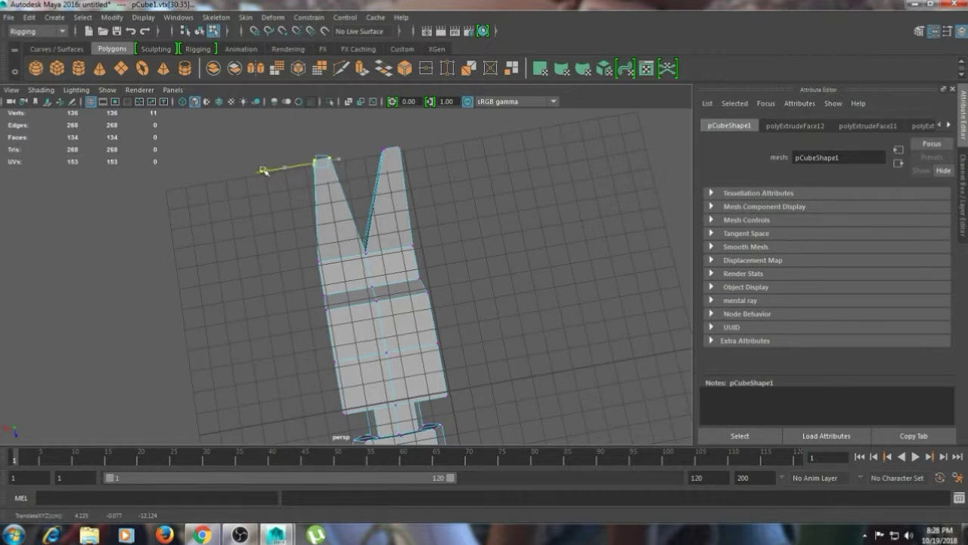
click(361, 204)
- Extrude the ten underside faces of the body and both limbs with an offset of 0.18
right_drag(336, 197, 336, 217)
click(340, 207)
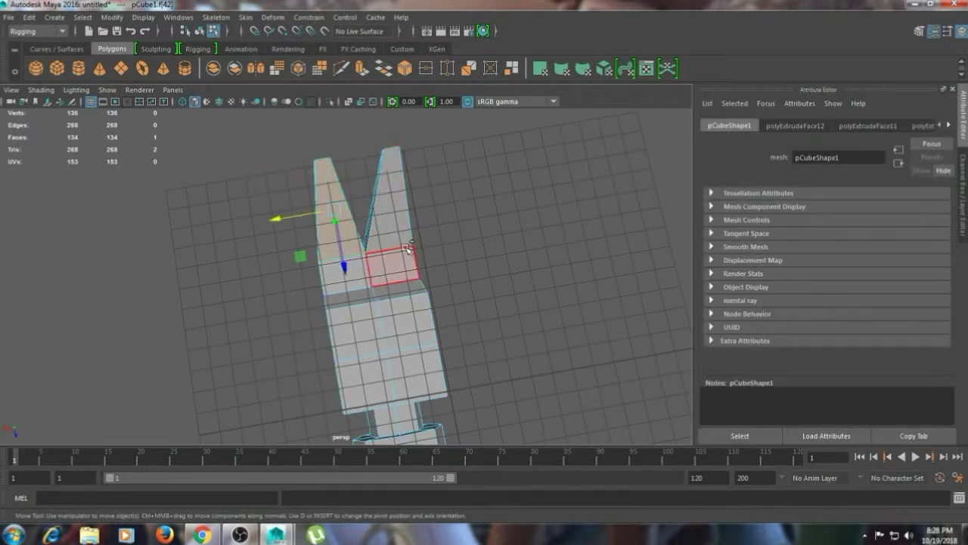
shift+click(392, 233)
shift+click(349, 272)
shift+click(391, 267)
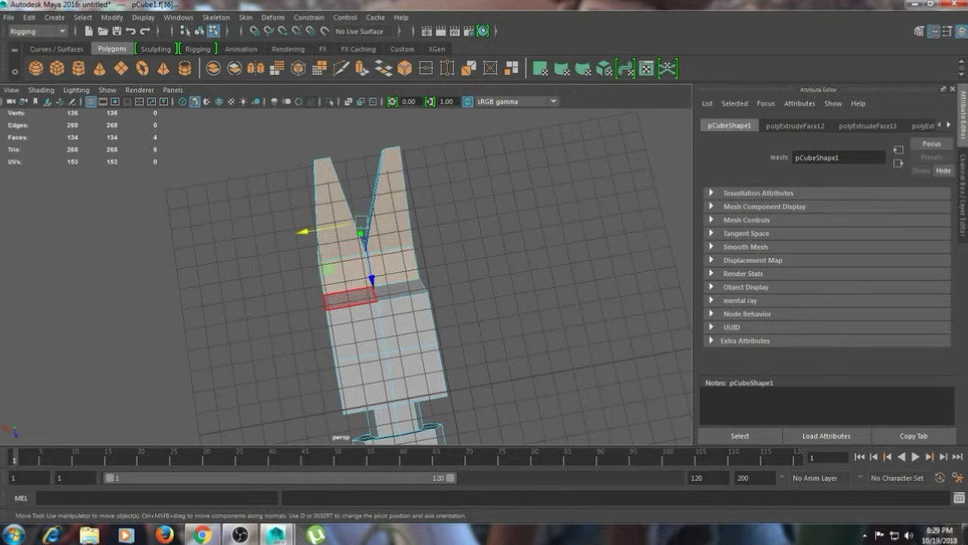
shift+click(352, 298)
shift+click(406, 320)
shift+click(400, 290)
shift+click(376, 331)
shift+click(377, 381)
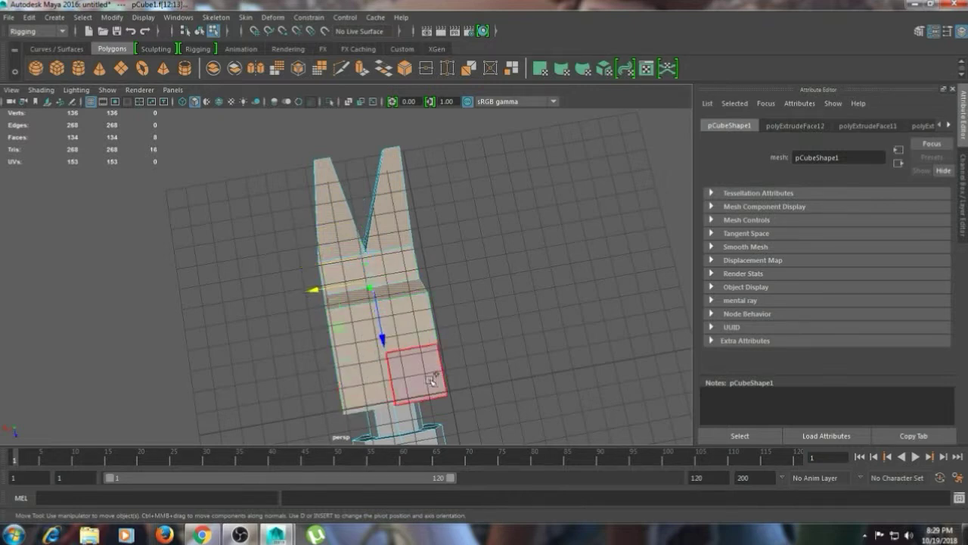
shift+click(431, 378)
shift+right_drag(419, 337, 427, 327)
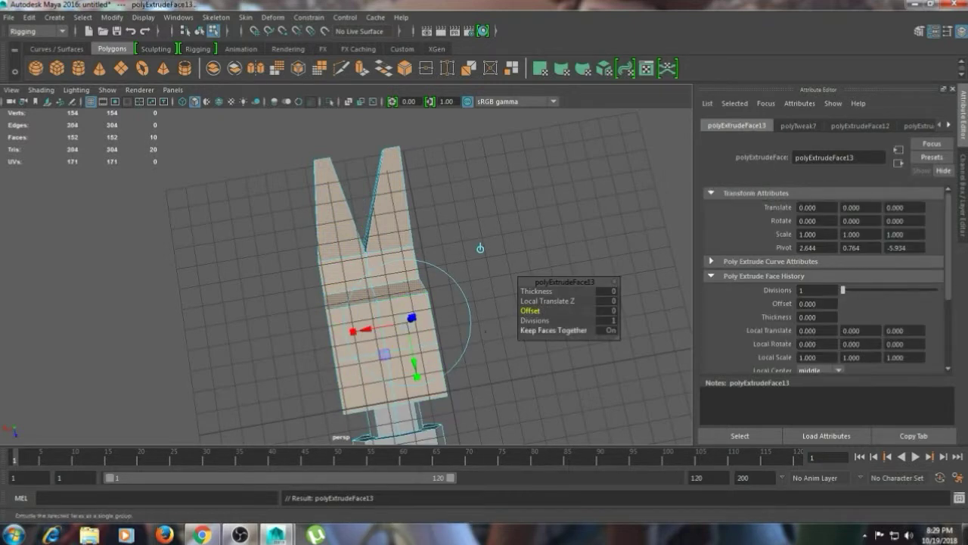
drag(535, 311, 543, 311)
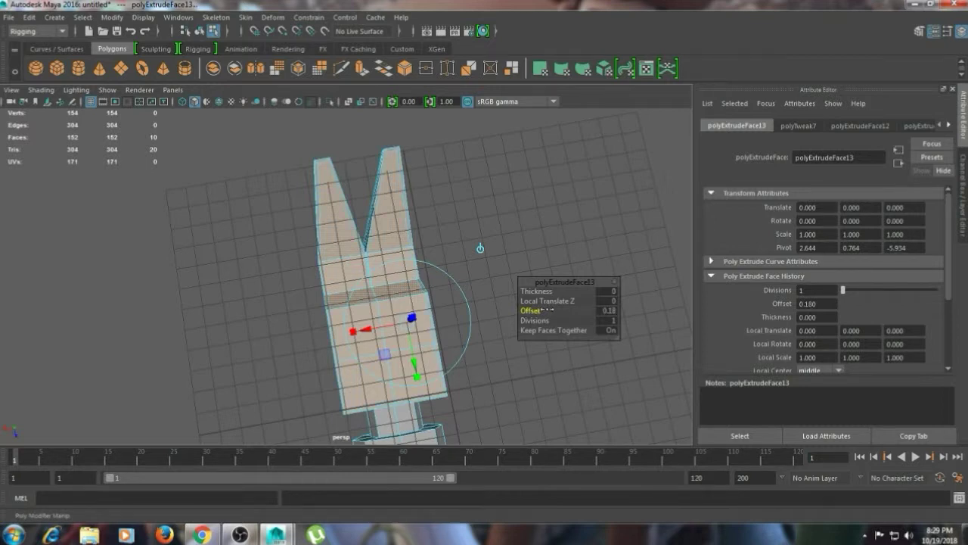
click(508, 238)
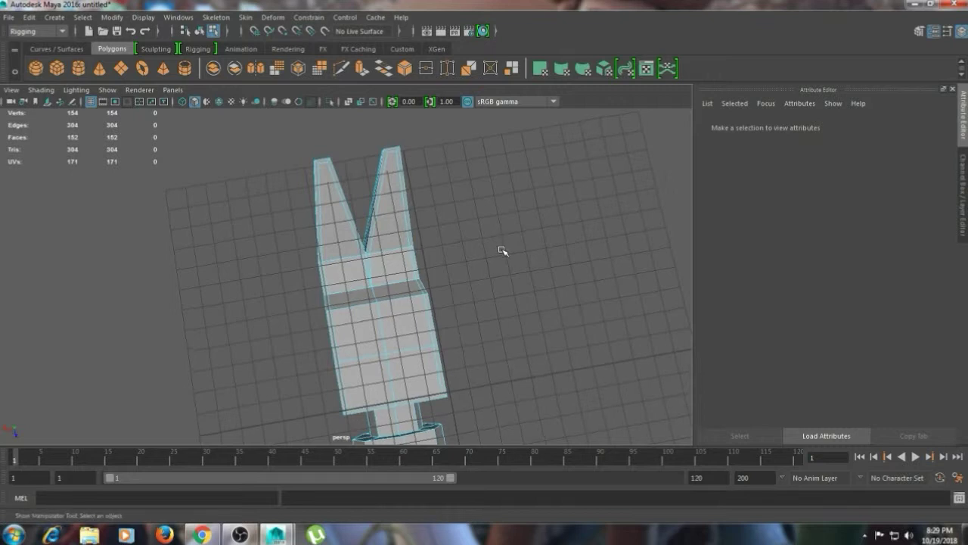
- Move the outer-side vertices of the other limb, from its tip to its base, slightly outward
right_drag(406, 184, 353, 183)
drag(394, 144, 456, 280)
key(w)
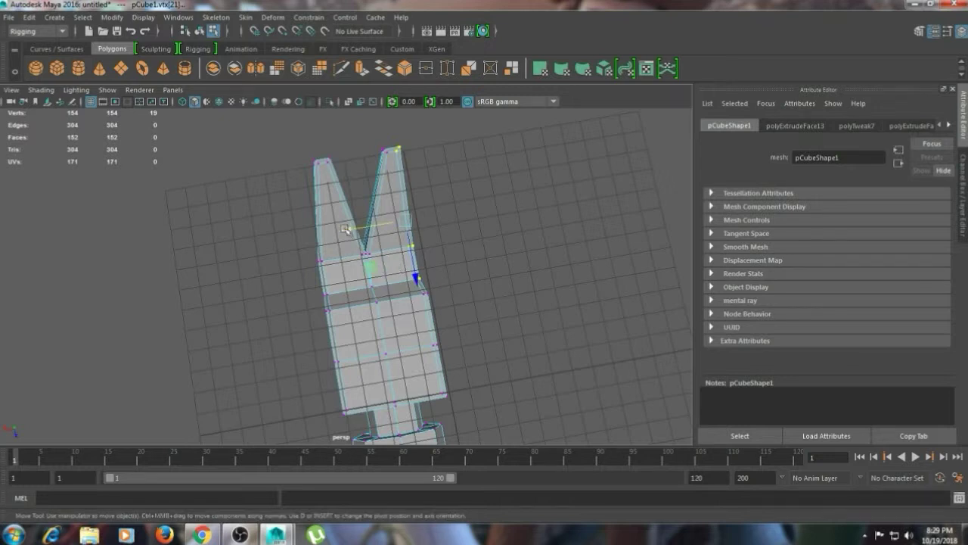
drag(346, 229, 351, 229)
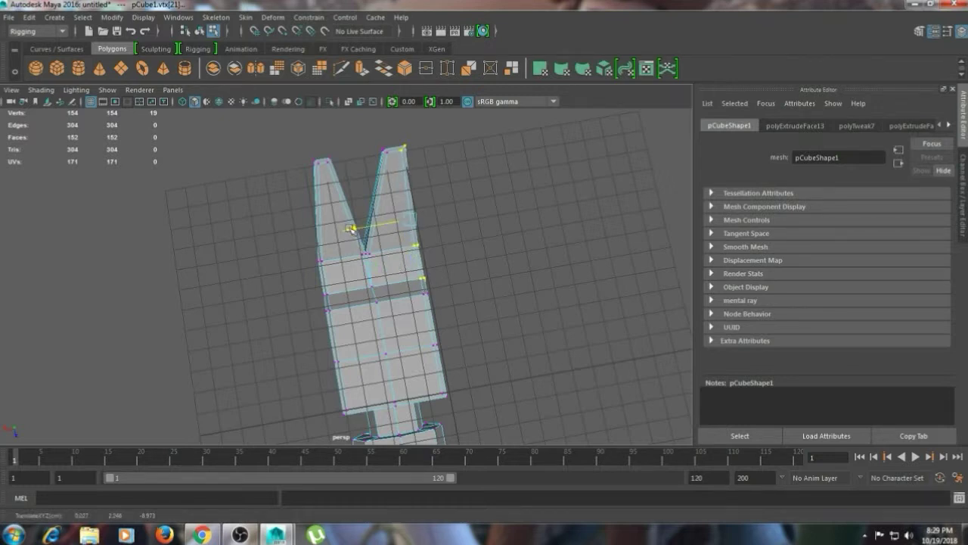
click(493, 247)
- Extrude the four end faces of the two limb tips and move them slightly downward and away from the body
alt+drag(495, 245, 522, 323)
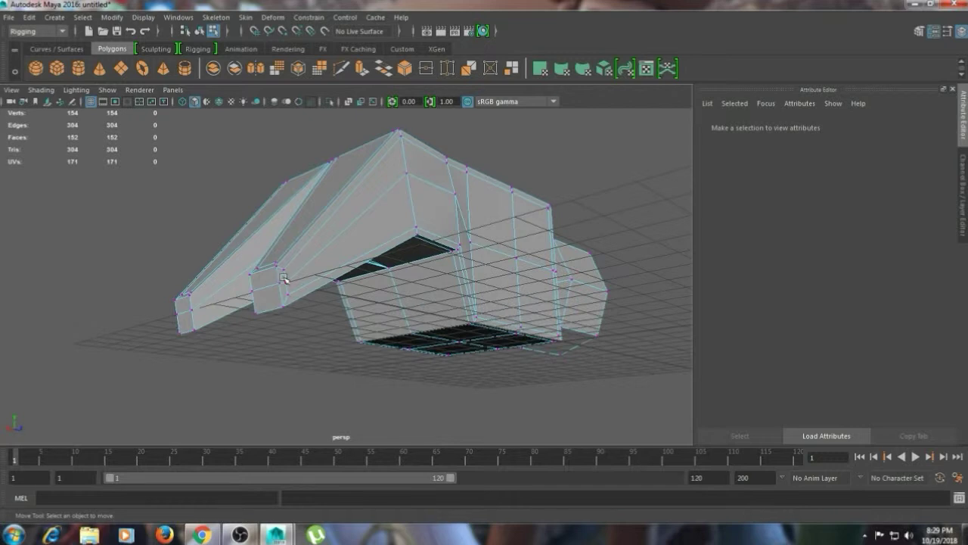
right_drag(260, 189, 260, 219)
click(269, 299)
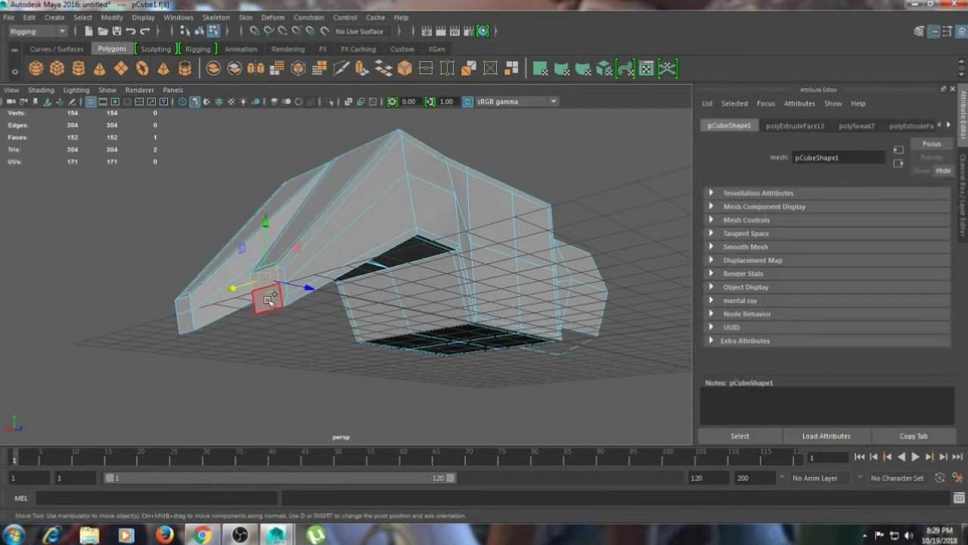
shift+click(268, 300)
shift+click(184, 305)
shift+click(186, 321)
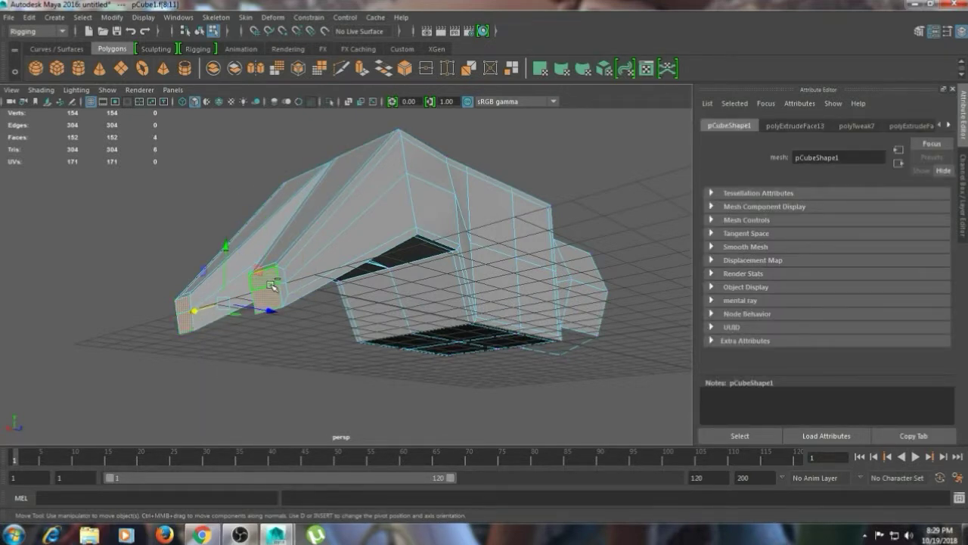
shift+right_drag(272, 284, 271, 313)
key(space)
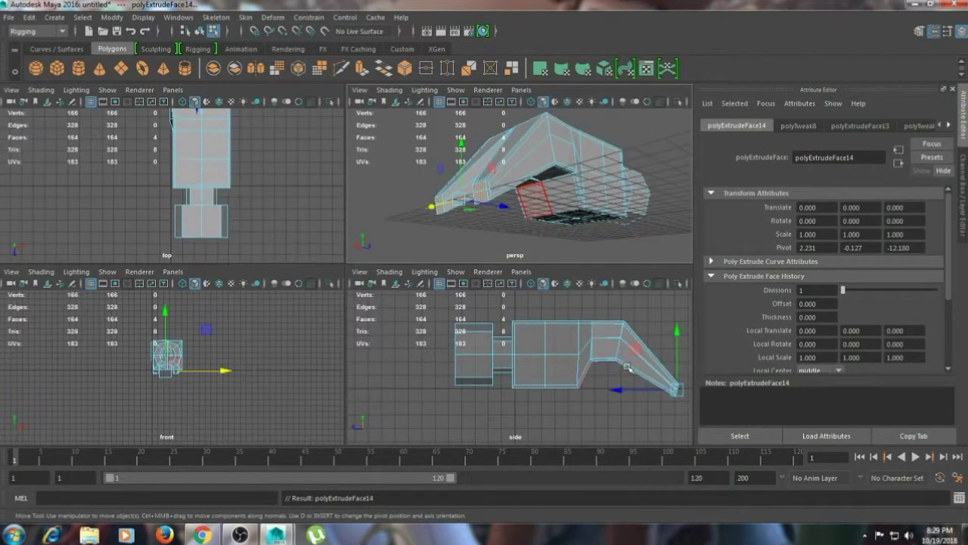
drag(675, 390, 680, 393)
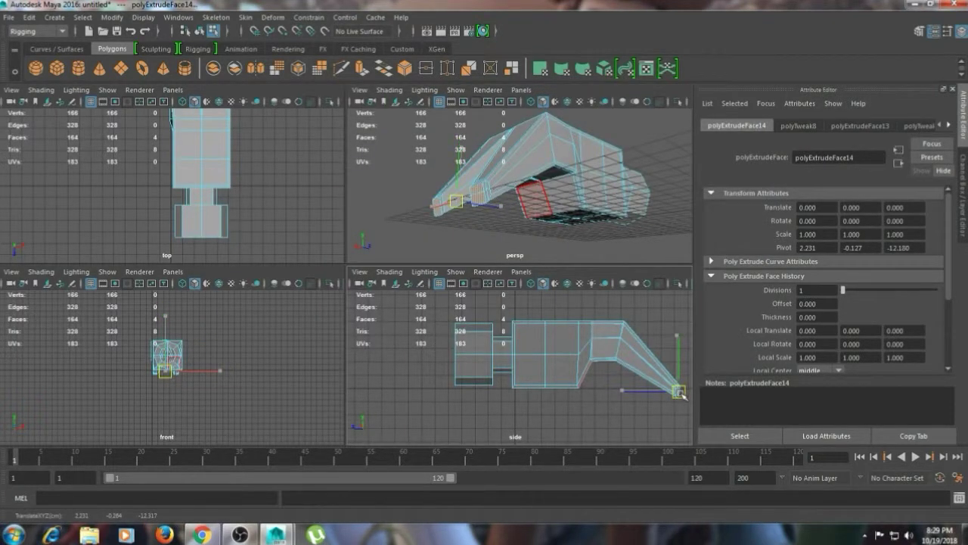
click(519, 252)
key(space)
alt+drag(493, 244, 497, 256)
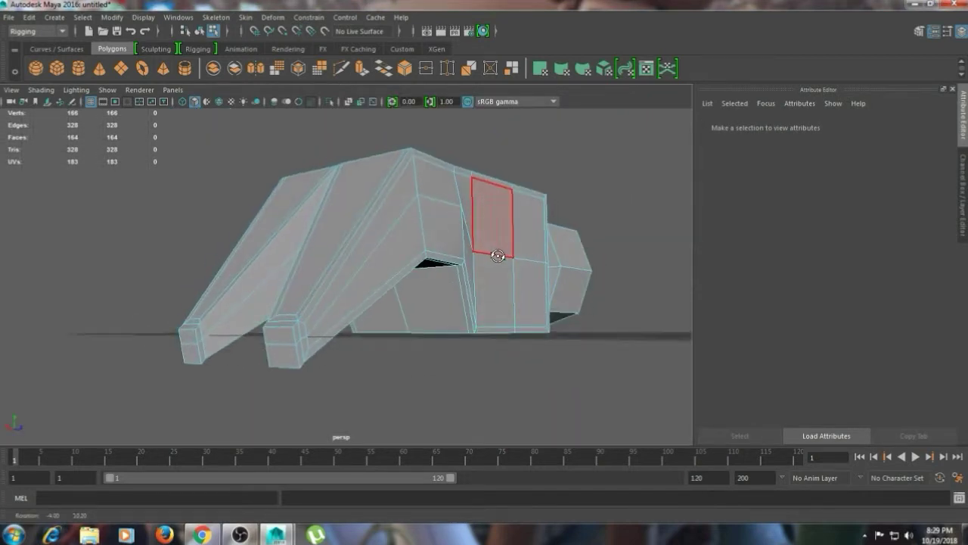
- Preview the model smoothed from the side, select the whole object and return it to the unsmoothed display
key(3)
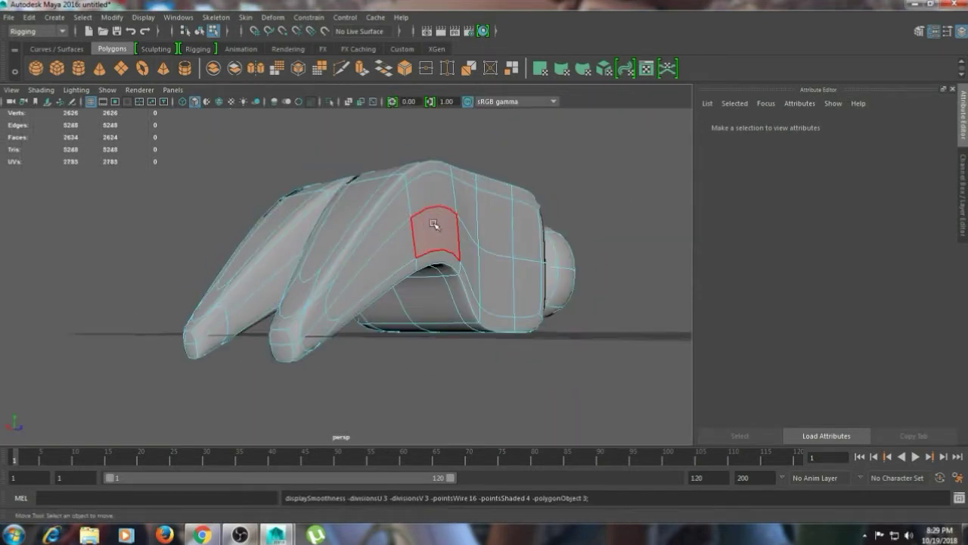
alt+drag(433, 224, 316, 234)
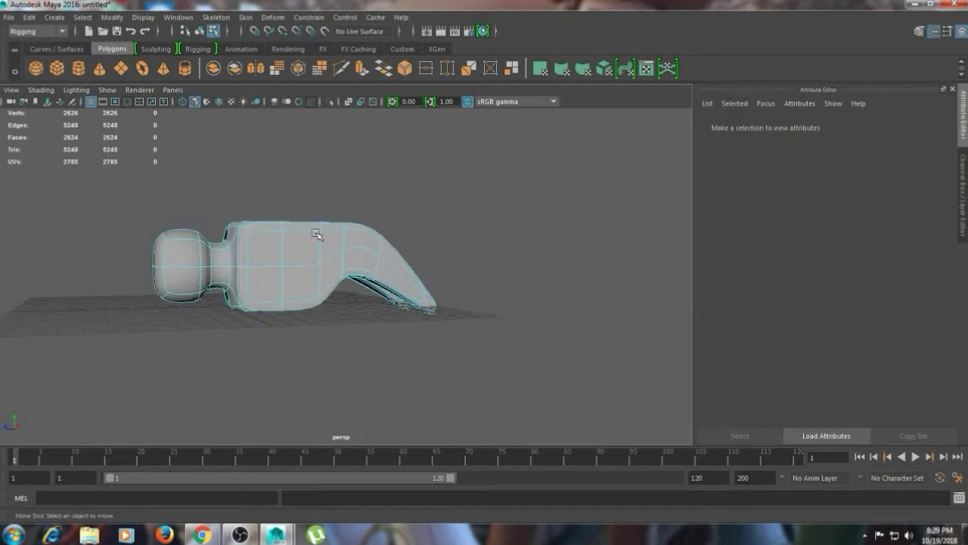
right_drag(317, 233, 361, 168)
click(317, 240)
key(1)
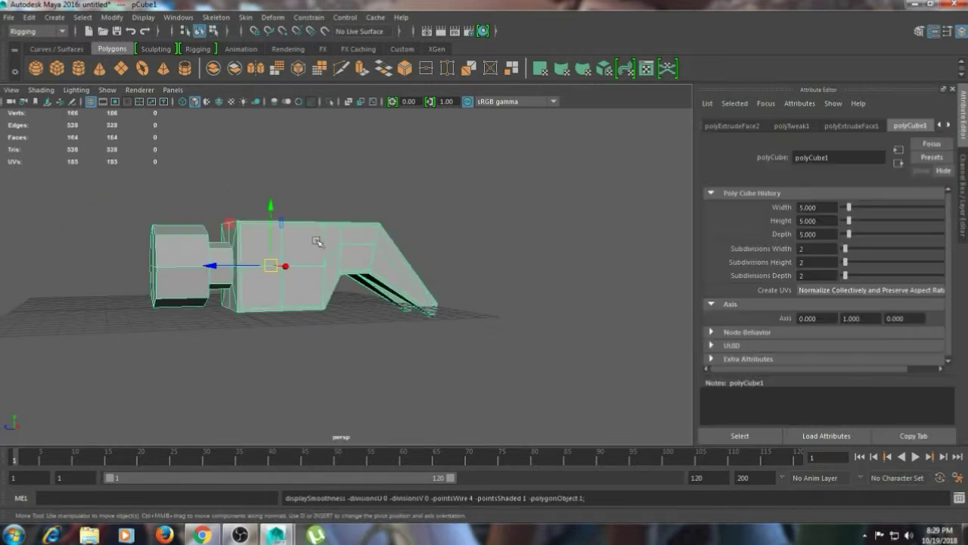
- Insert two edge loops around the head block, one close to its outer end and one close to its neck end
right_drag(193, 183, 189, 151)
click(183, 239)
shift+right_click(179, 239)
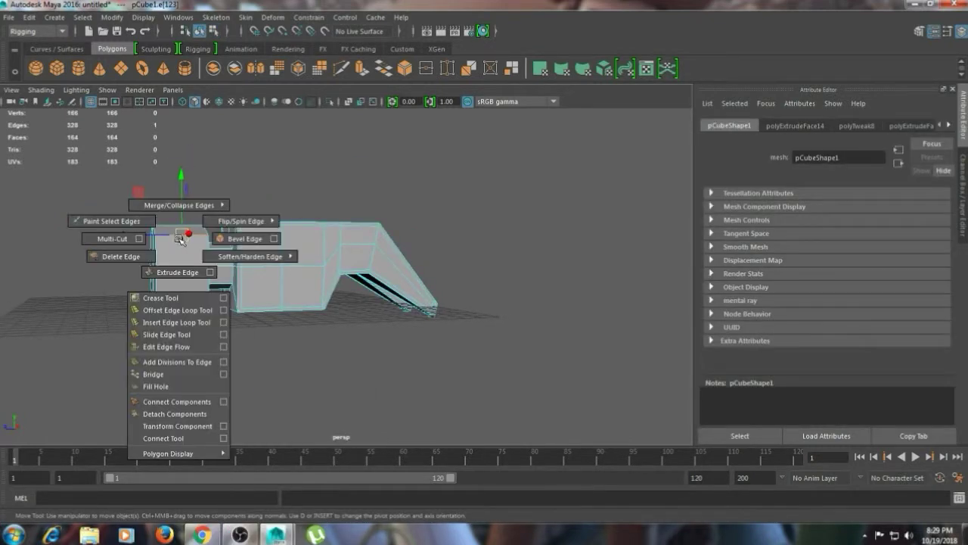
click(177, 323)
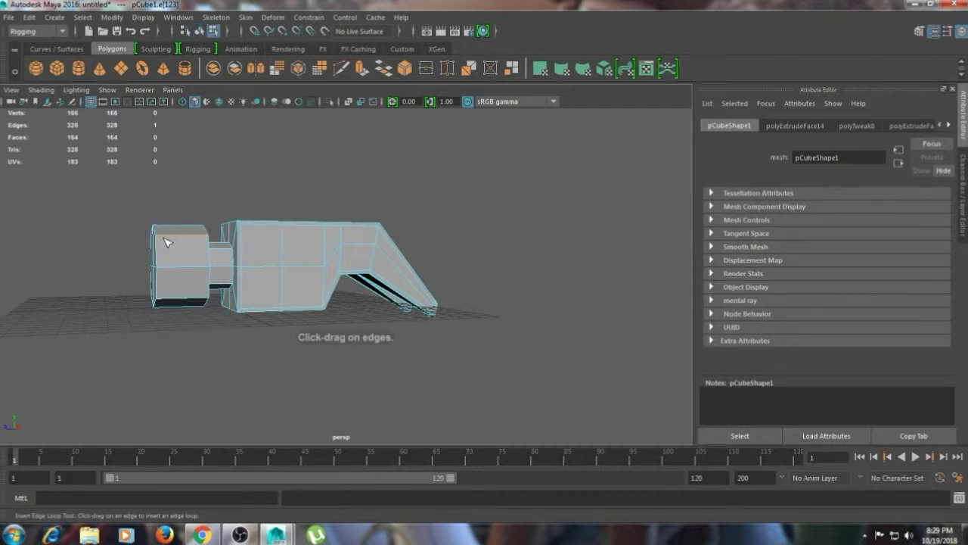
click(157, 242)
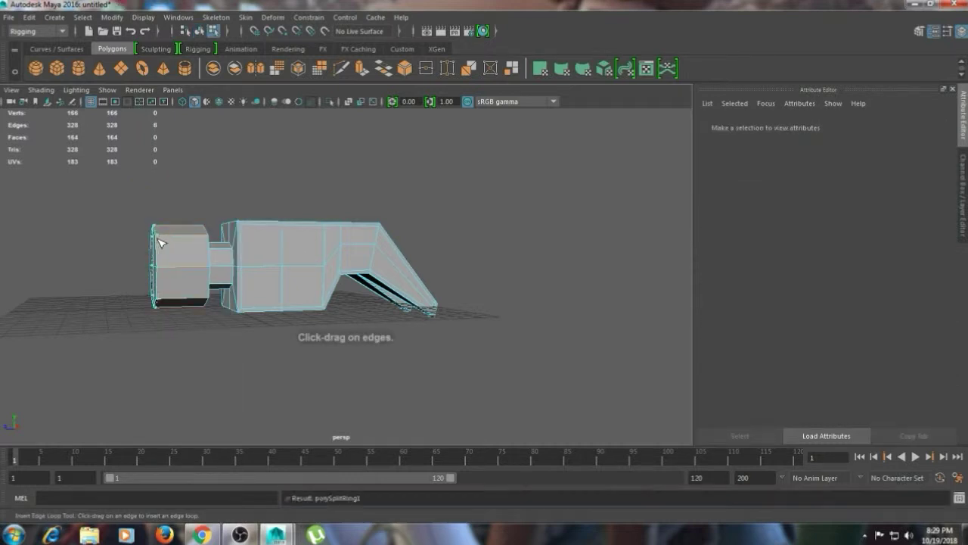
click(208, 239)
- Insert edge loops on both sides of the neck-body joint, one on the body's end face and one around the neck
alt+right_drag(265, 262, 307, 261)
alt+middle_drag(307, 262, 402, 221)
alt+drag(401, 221, 385, 235)
alt+right_drag(385, 235, 488, 233)
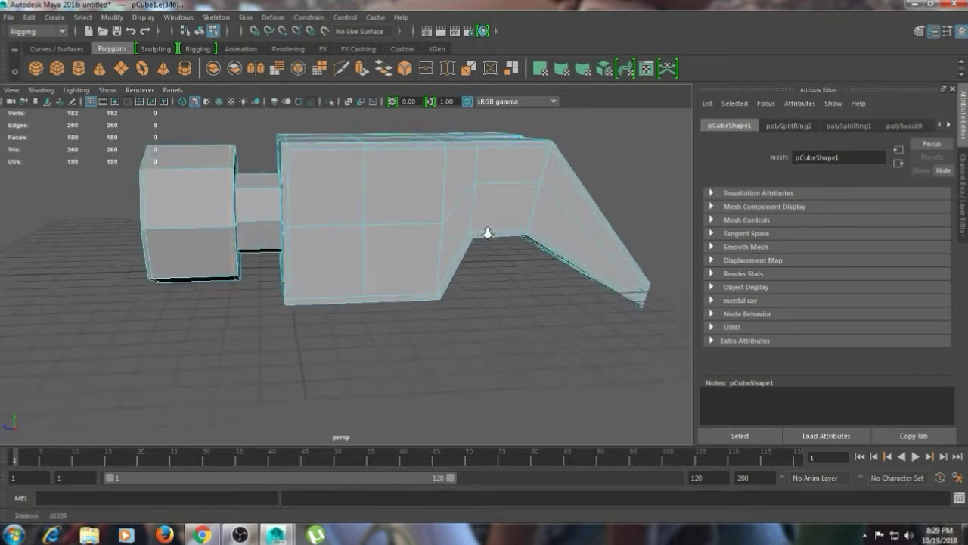
alt+drag(488, 233, 421, 225)
click(311, 178)
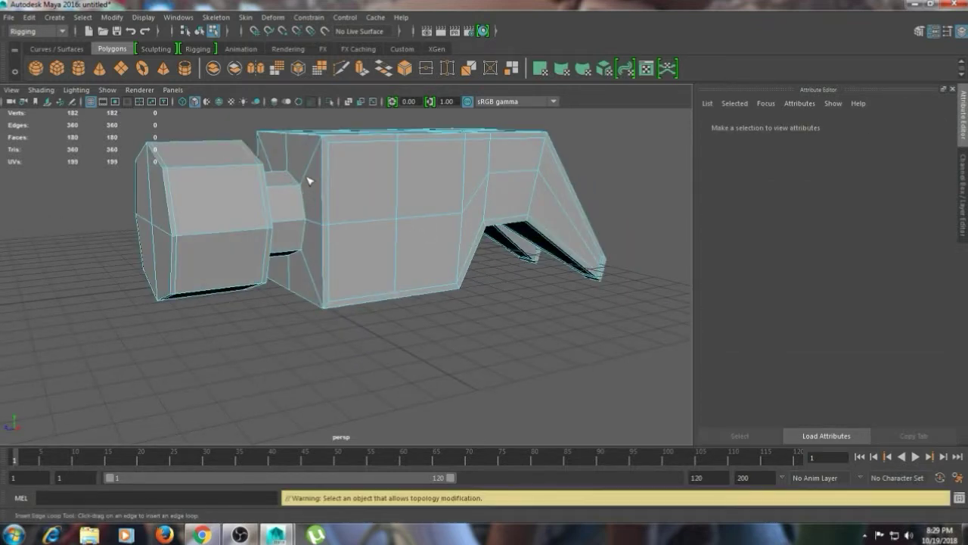
click(314, 192)
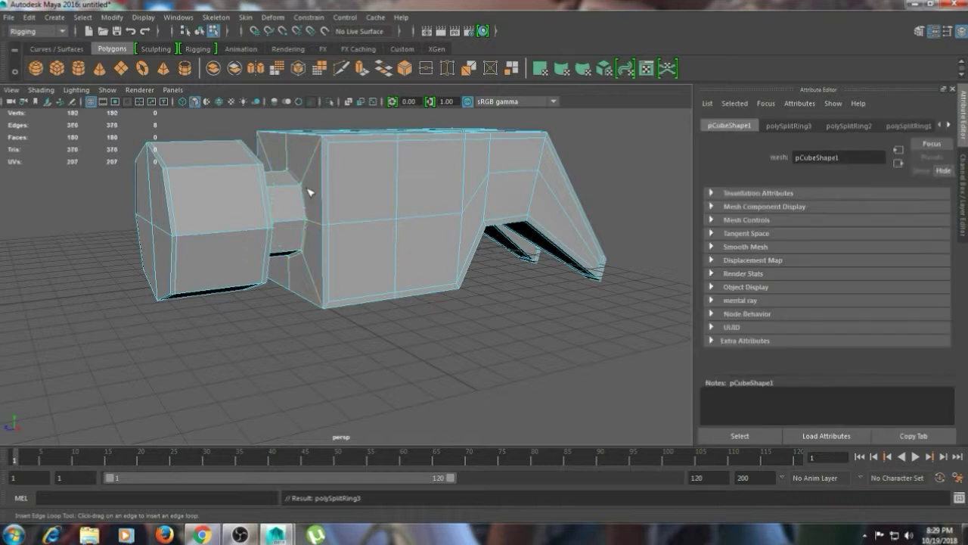
scroll(308, 197, up, 3)
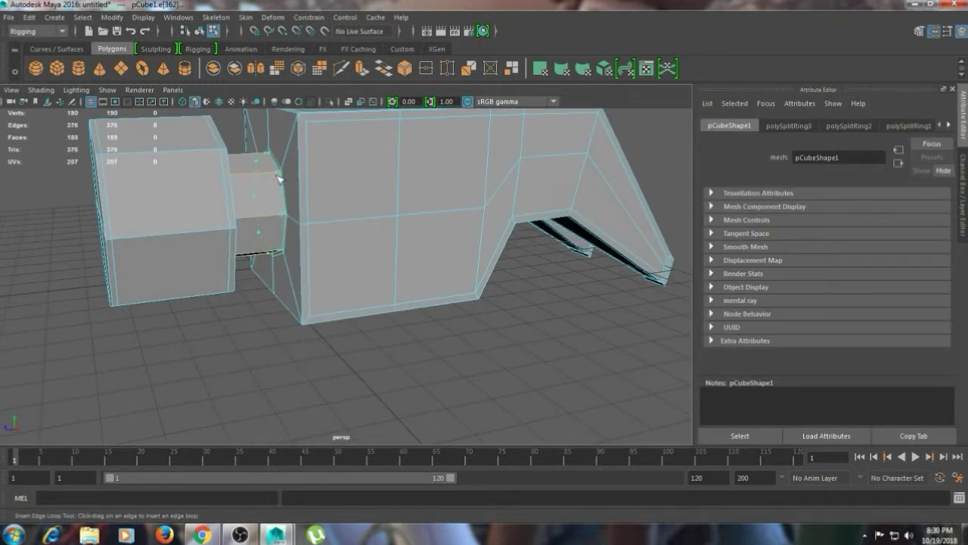
click(280, 179)
- Insert edge loops on both sides of the neck-head joint, one around the neck and one on the head's rear face
alt+drag(280, 178, 262, 205)
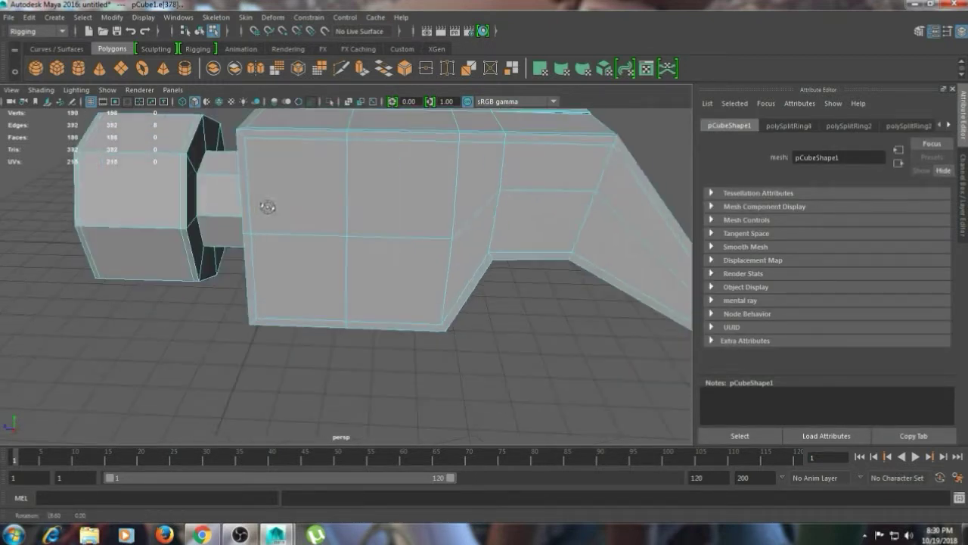
click(203, 179)
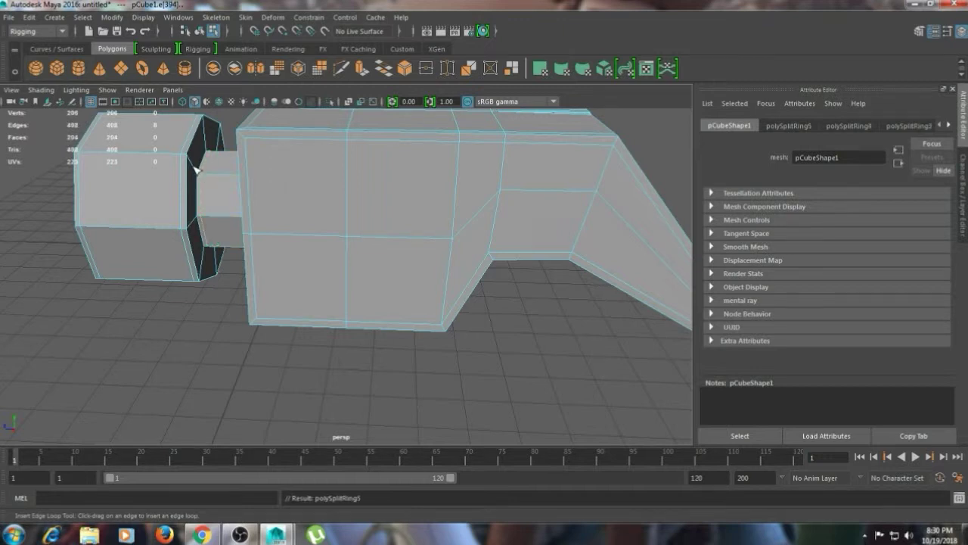
mouse_move(196, 165)
mouse_down()
mouse_move(186, 155)
mouse_move(195, 163)
mouse_up()
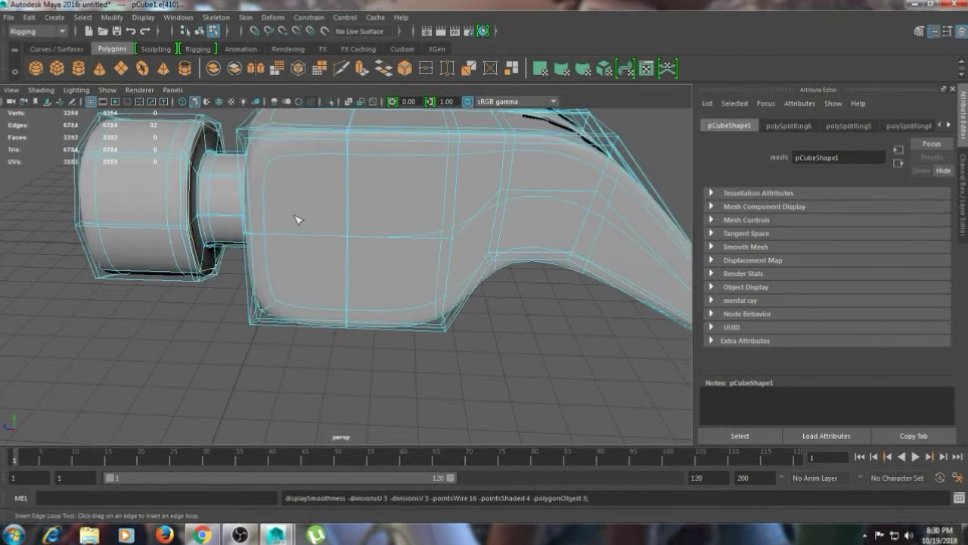
- Examine the smoothed model from several sides in object mode, including the two claw-like limbs
right_click(216, 192)
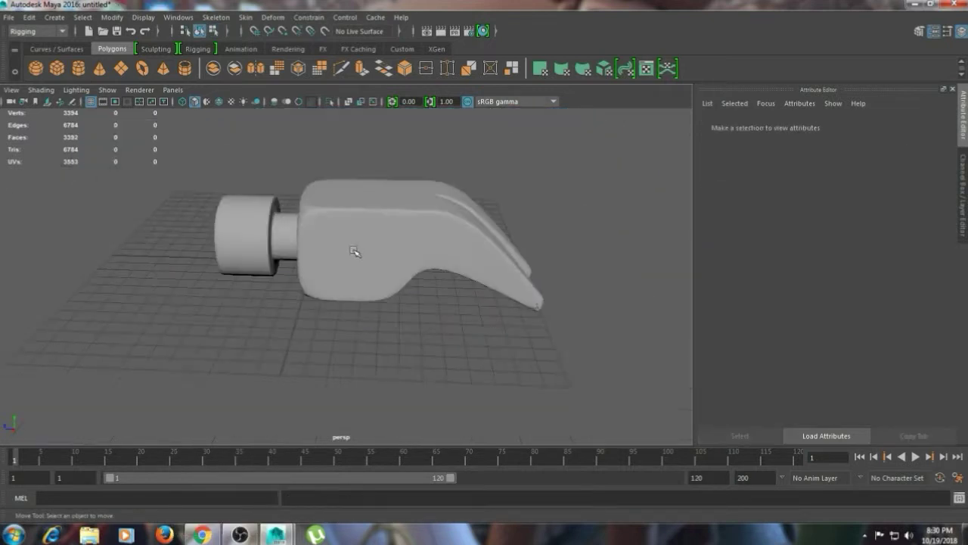
alt+drag(354, 251, 295, 236)
alt+drag(216, 267, 257, 271)
alt+right_drag(257, 270, 458, 279)
click(509, 331)
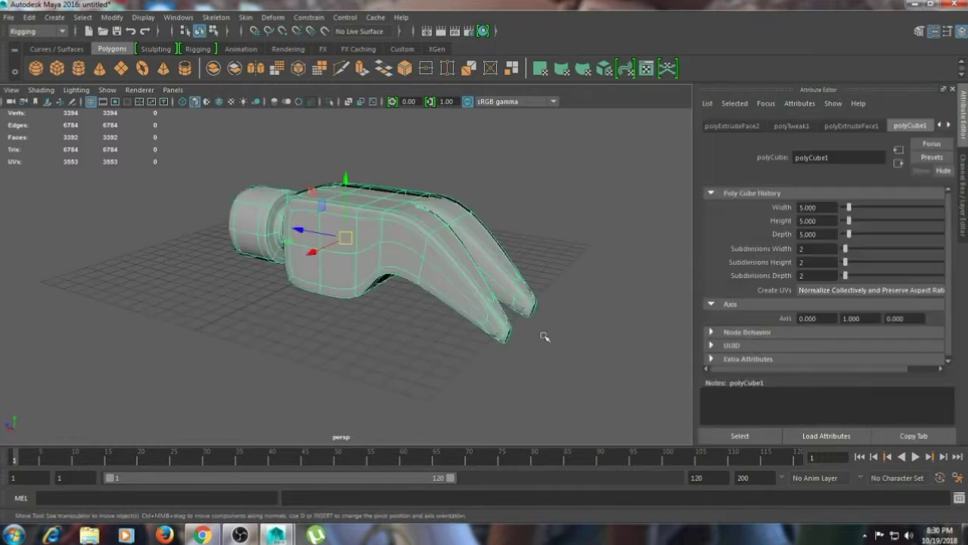
- Return to the unsmoothed display and scale down the tip vertices of each limb to make both tips slimmer
alt+drag(547, 333, 391, 345)
key(1)
right_drag(384, 183, 318, 157)
drag(366, 371, 410, 409)
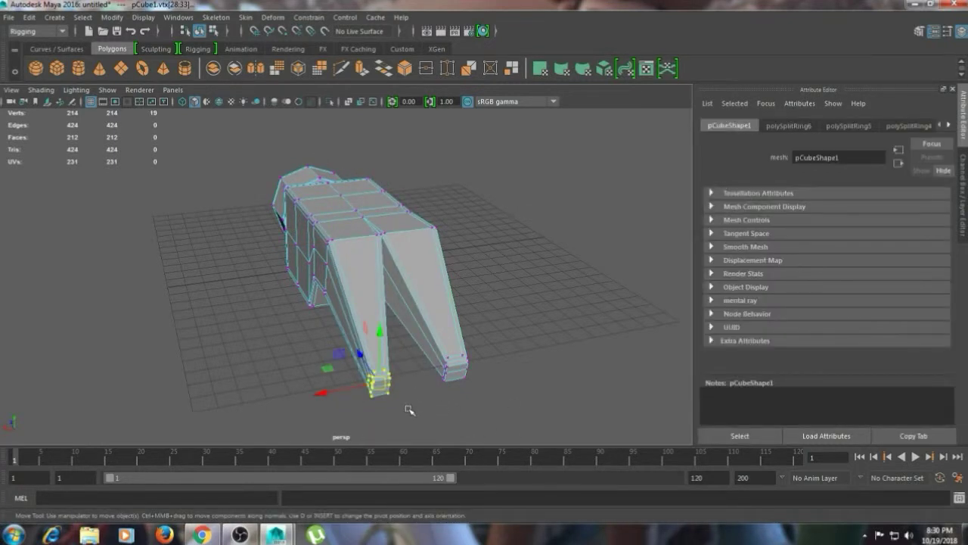
key(d)
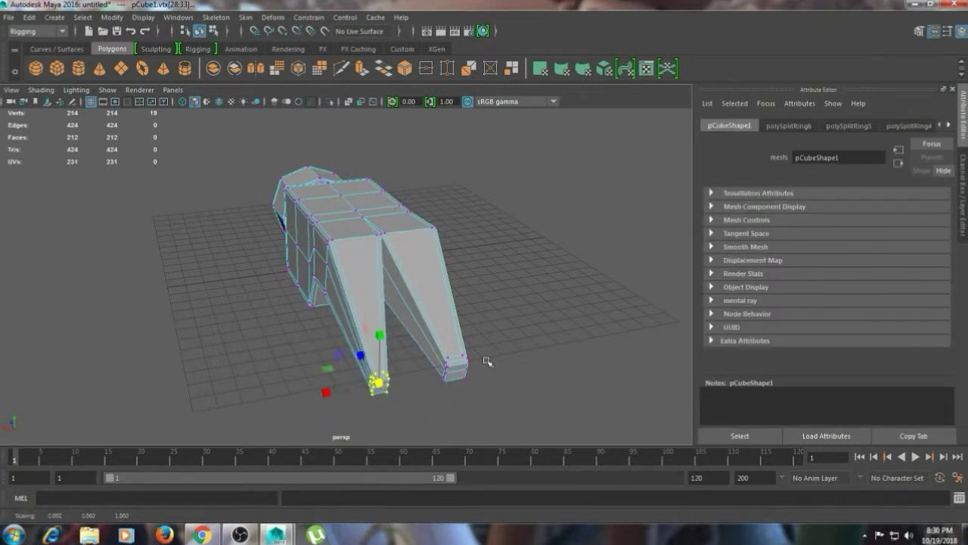
drag(433, 348, 530, 411)
drag(469, 377, 457, 372)
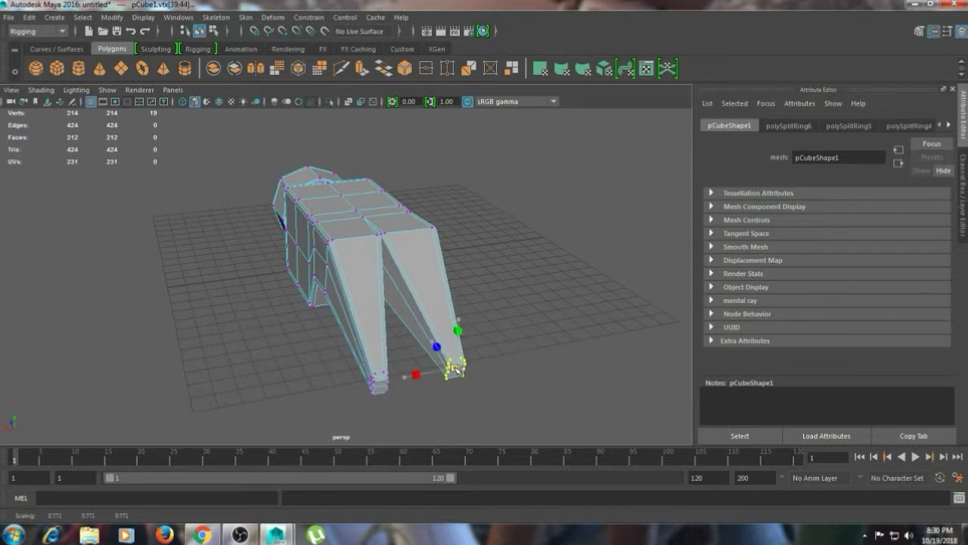
click(534, 383)
- Preview the whole model smoothed and examine its shape from the side and from below
alt+drag(554, 361, 643, 341)
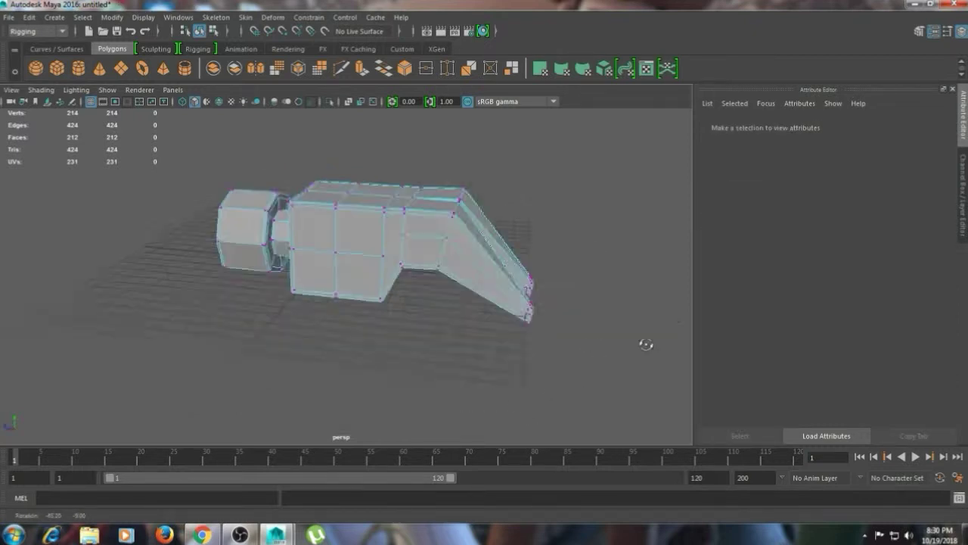
right_drag(355, 223, 400, 172)
click(373, 226)
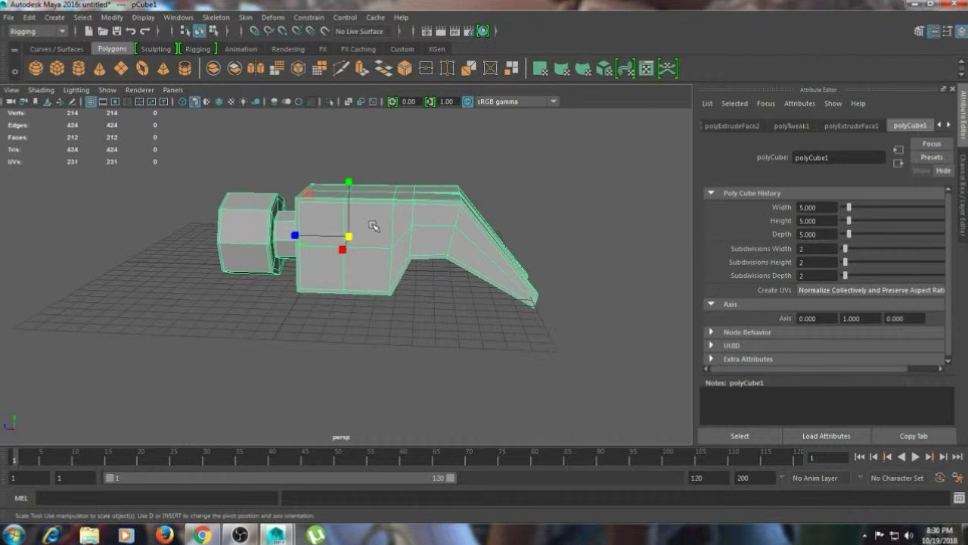
key(3)
right_drag(417, 230, 458, 162)
click(565, 189)
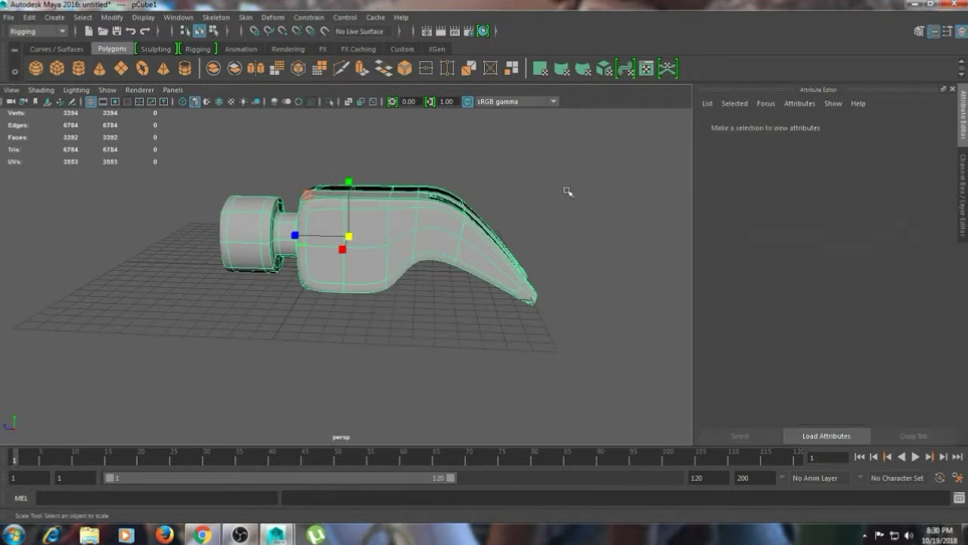
scroll(569, 210, down, 5)
alt+drag(568, 212, 597, 192)
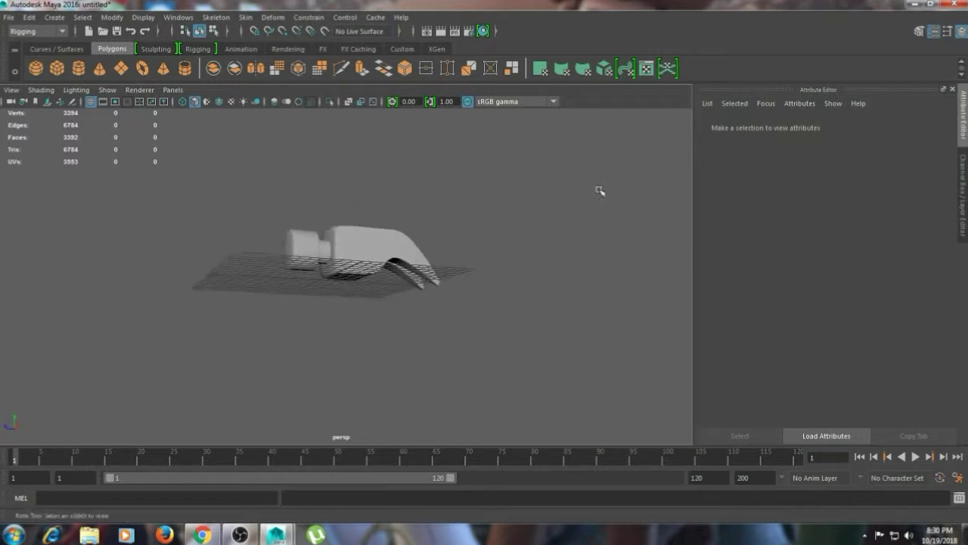
alt+right_drag(597, 192, 522, 254)
- Extrude the four underside faces of the unsmoothed body with an offset of 0.93
click(377, 273)
scroll(408, 292, up, 4)
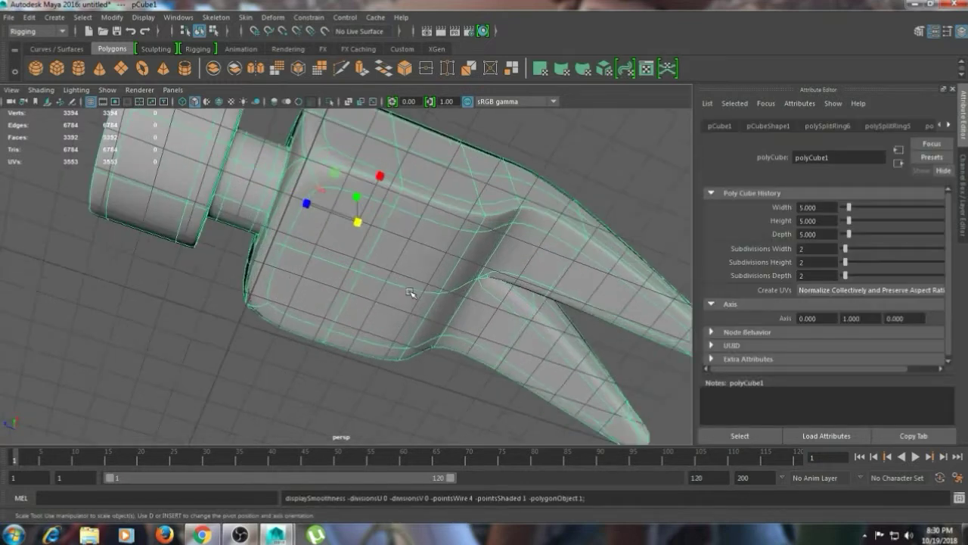
key(1)
right_drag(331, 183, 337, 219)
click(338, 220)
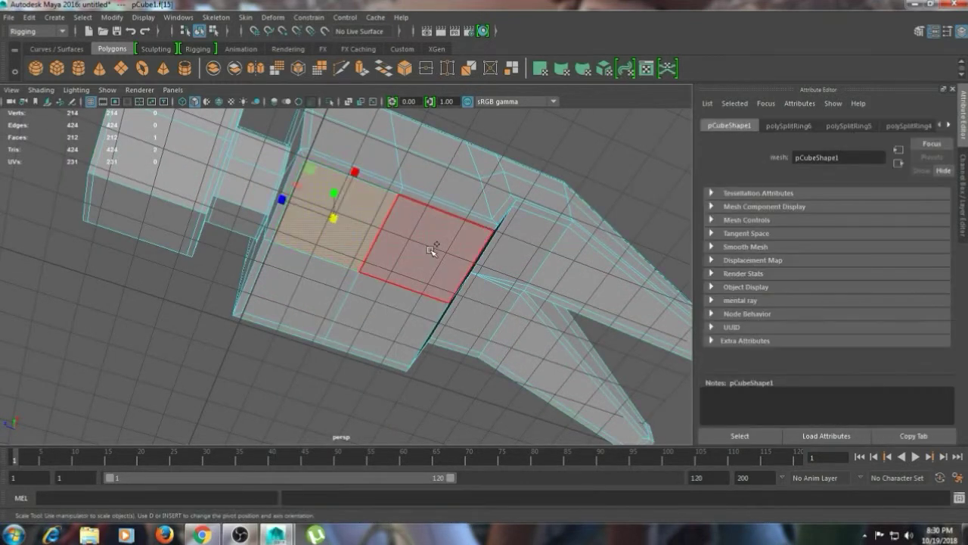
shift+click(434, 249)
shift+click(315, 289)
shift+right_drag(437, 258, 428, 290)
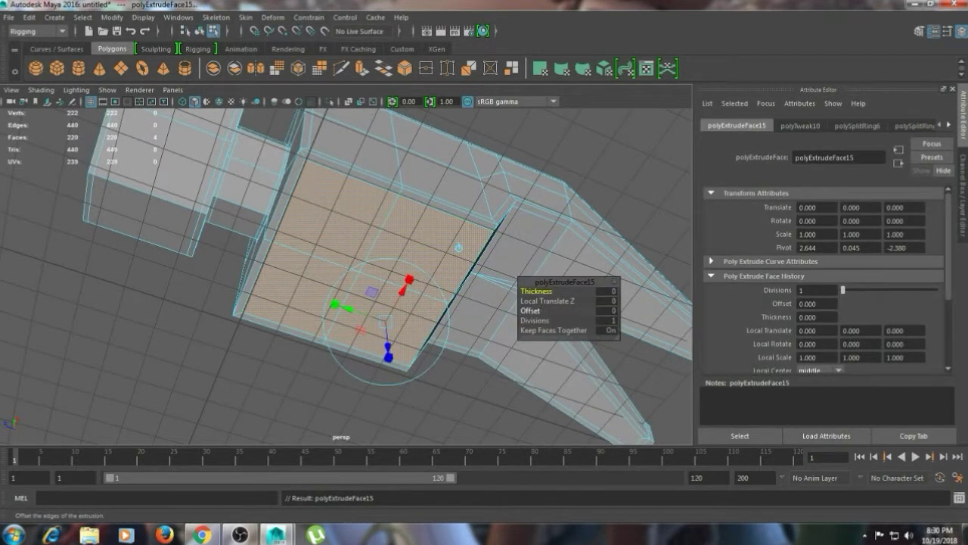
drag(547, 310, 591, 310)
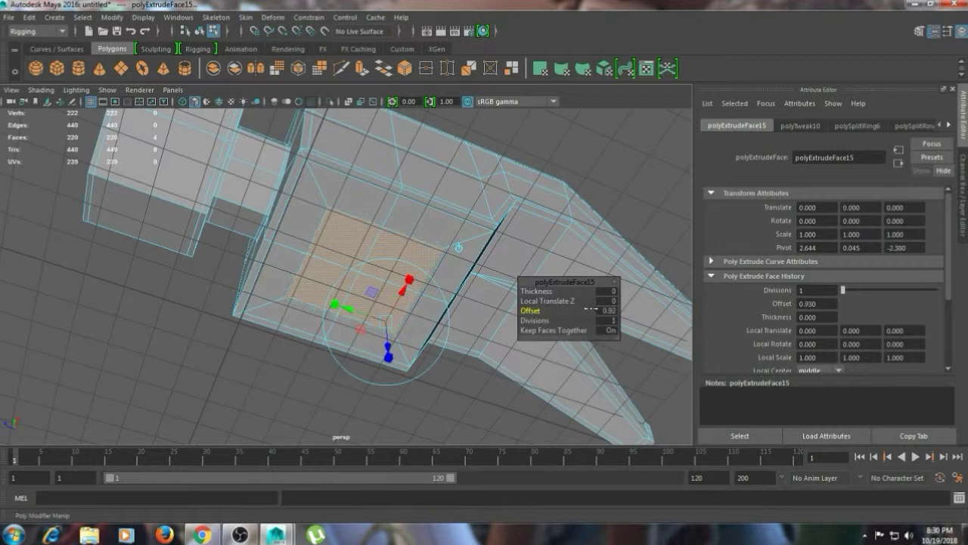
- Scale the four corner vertices of the underside inset inward to turn the square into an octagon
right_drag(347, 189, 291, 199)
click(438, 243)
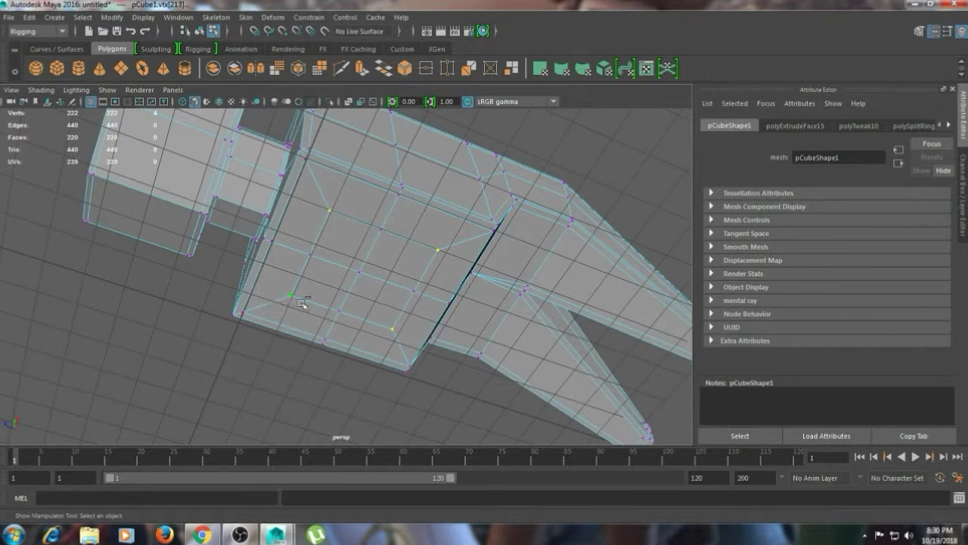
key(e)
key(r)
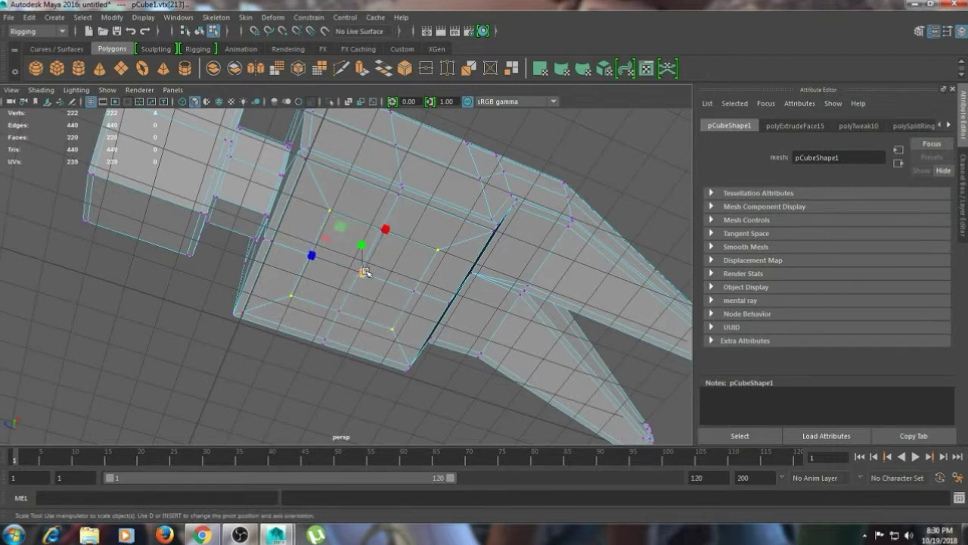
drag(366, 272, 345, 239)
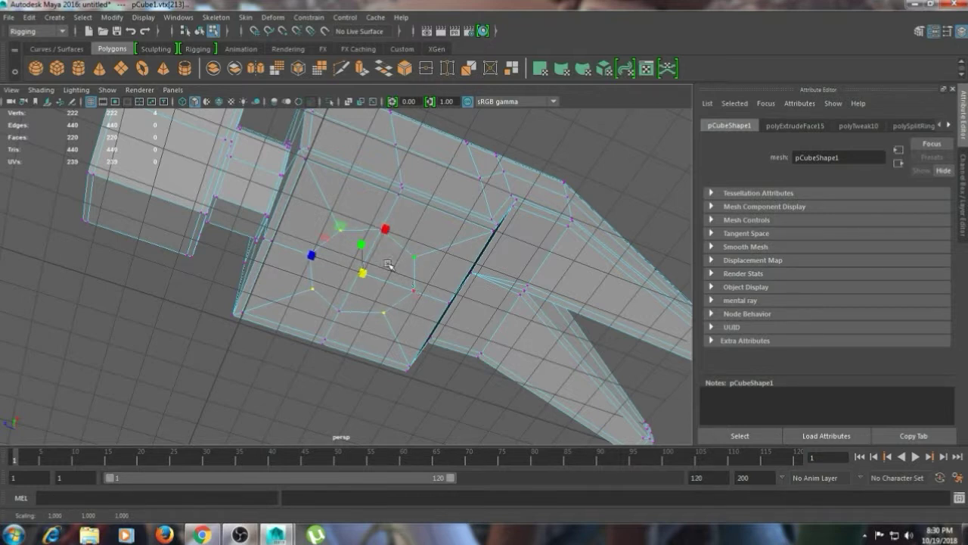
- Extrude the four octagon faces with an offset of 0.08, and extrude them again with a thickness of -0.95 to form a recess
right_drag(386, 184, 385, 226)
click(387, 260)
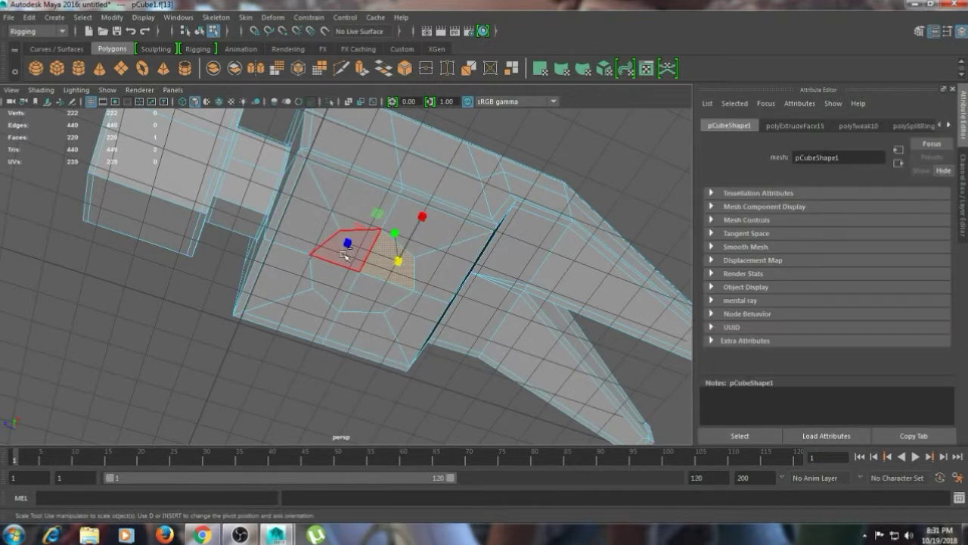
shift+click(344, 256)
shift+click(335, 277)
shift+click(380, 292)
scroll(421, 286, up, 2)
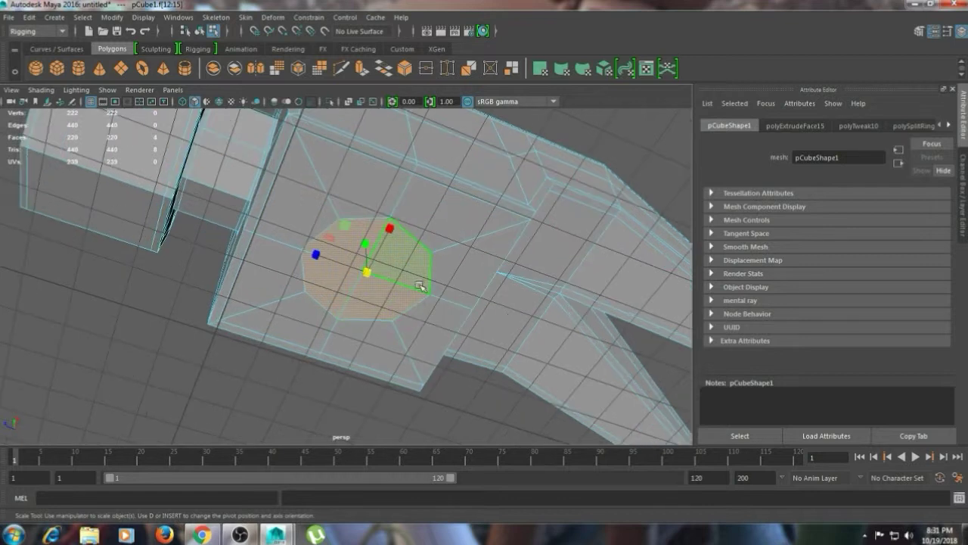
shift+right_drag(413, 272, 412, 303)
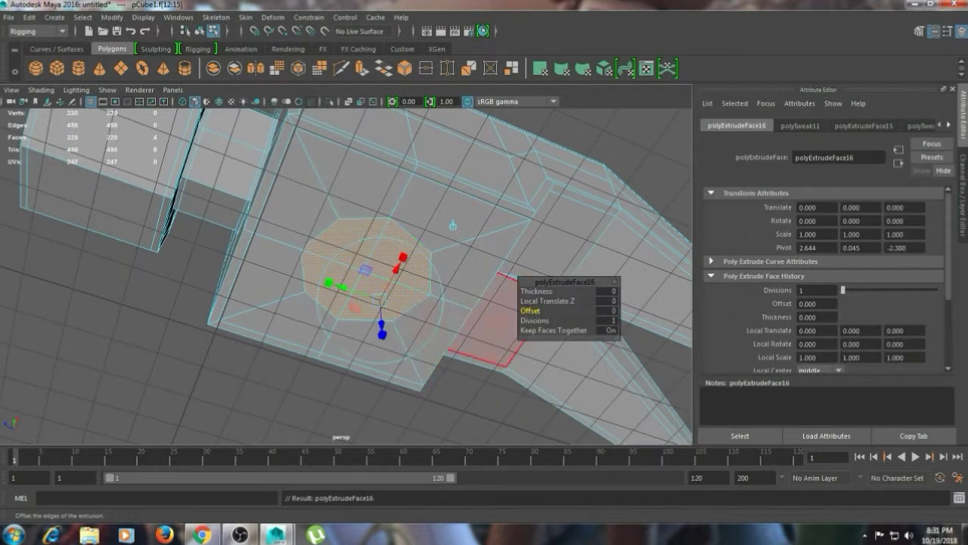
drag(532, 310, 539, 310)
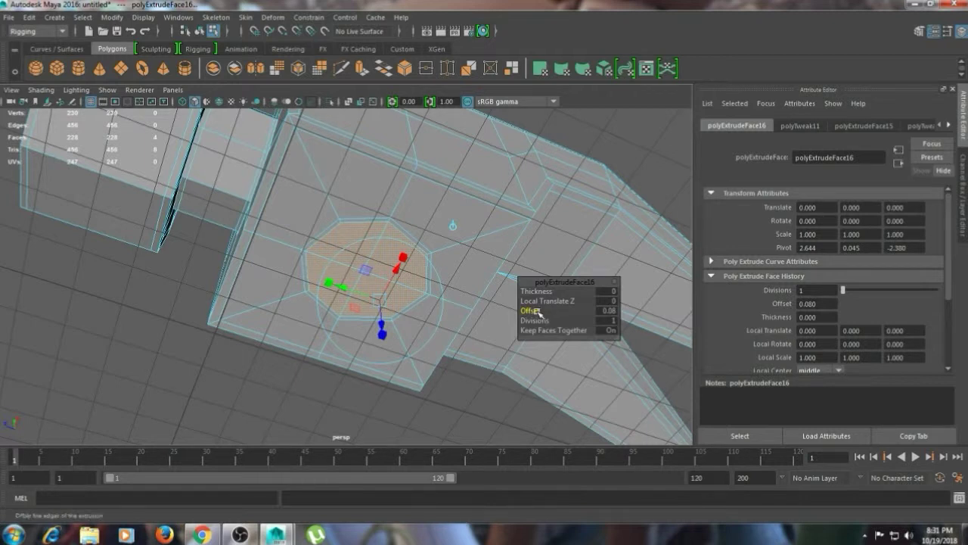
key(ctrl+e)
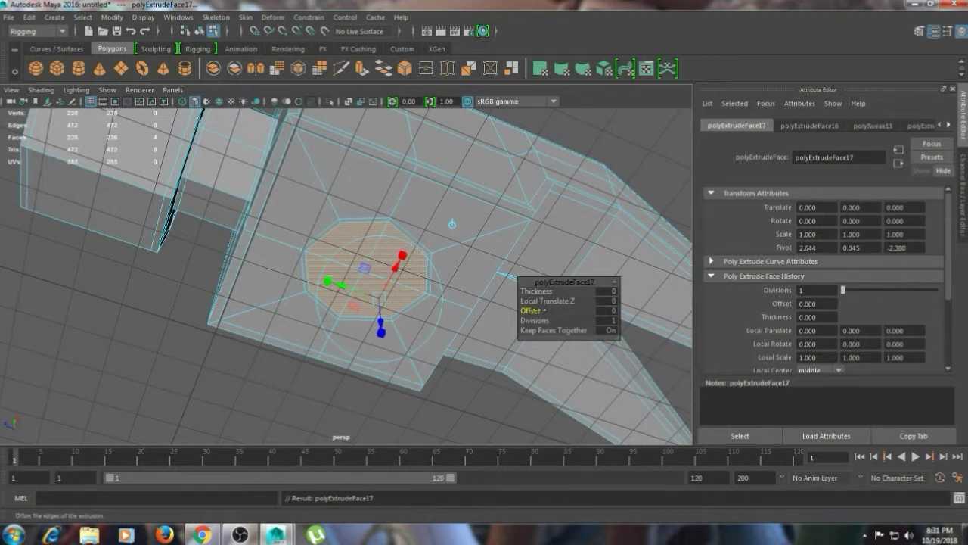
drag(539, 291, 481, 290)
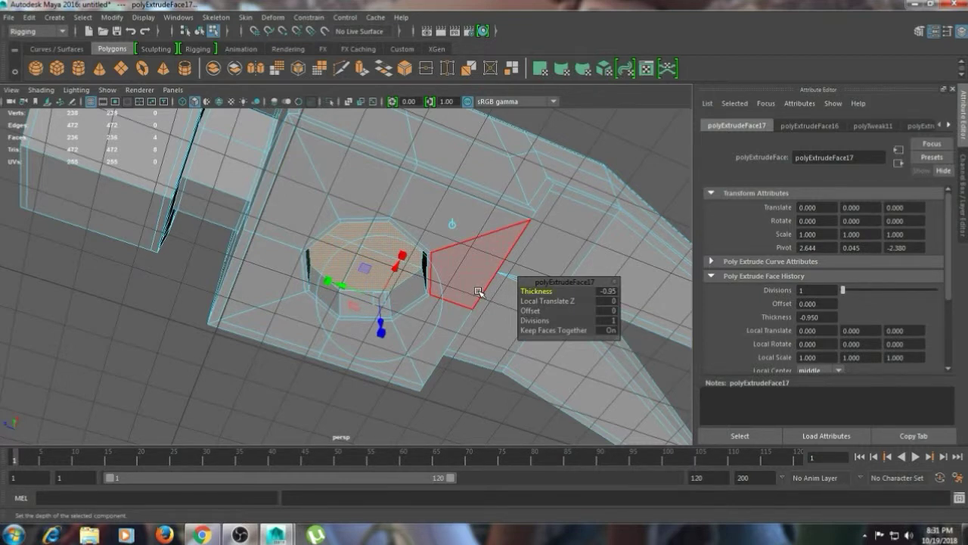
- Extrude the recess floor faces with an offset of 0.09, and extrude them again downward to form a long handle
key(ctrl+e)
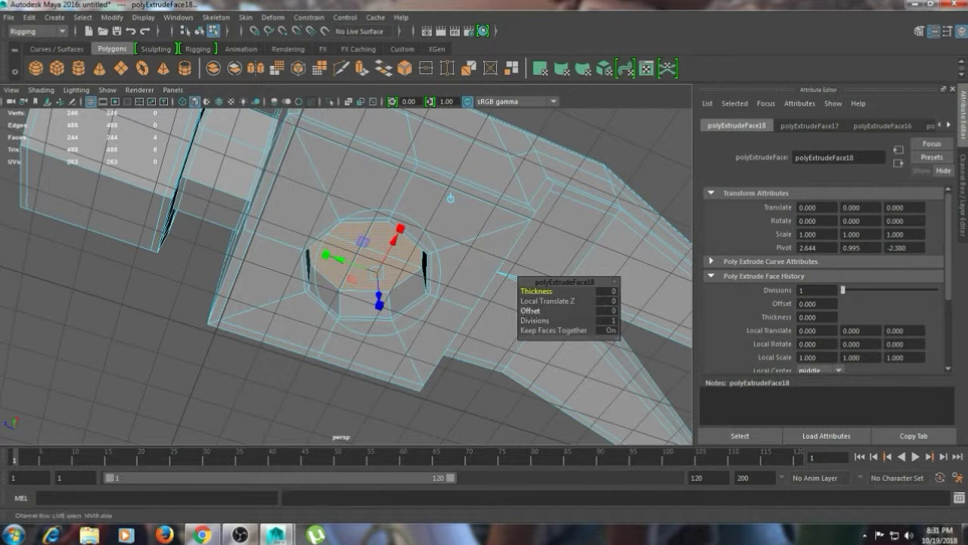
drag(529, 311, 532, 311)
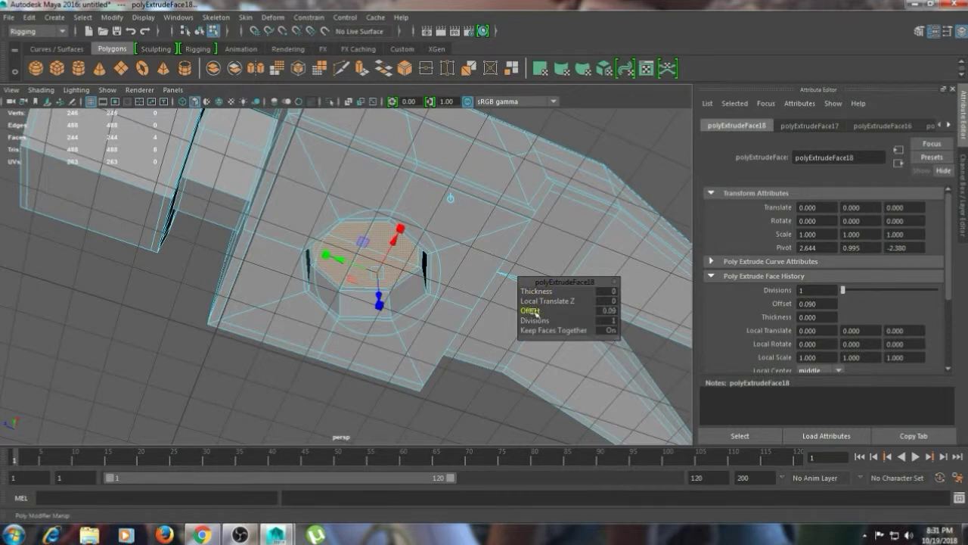
key(ctrl+e)
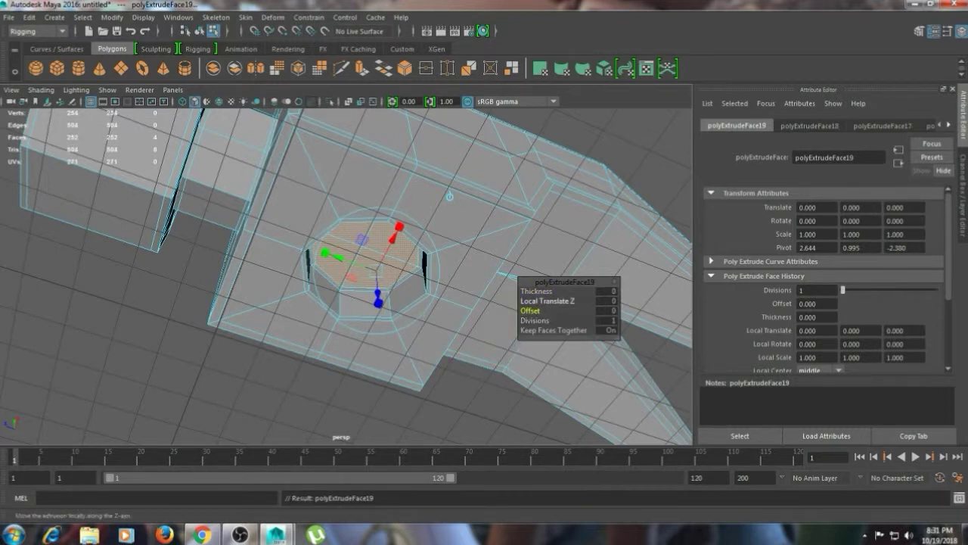
drag(537, 291, 654, 290)
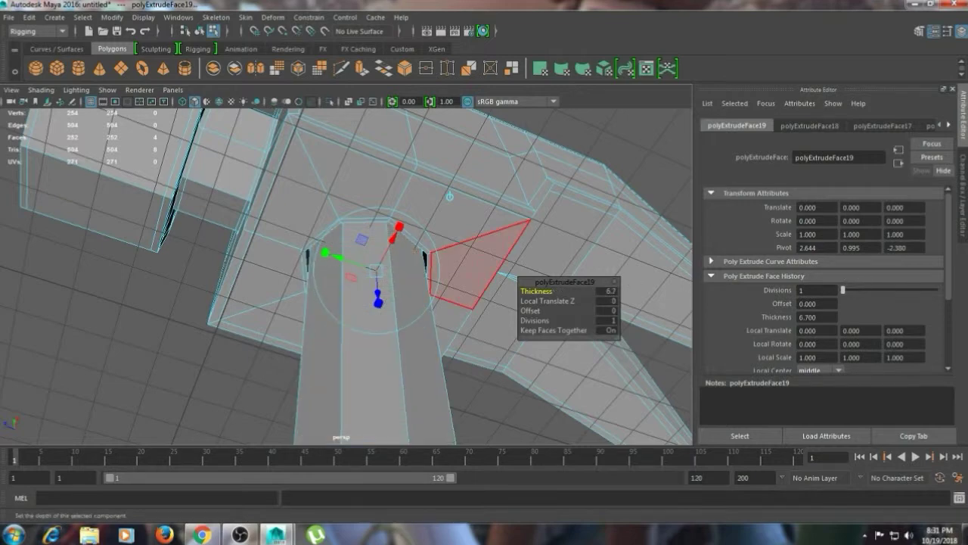
scroll(467, 301, down, 6)
drag(535, 291, 962, 290)
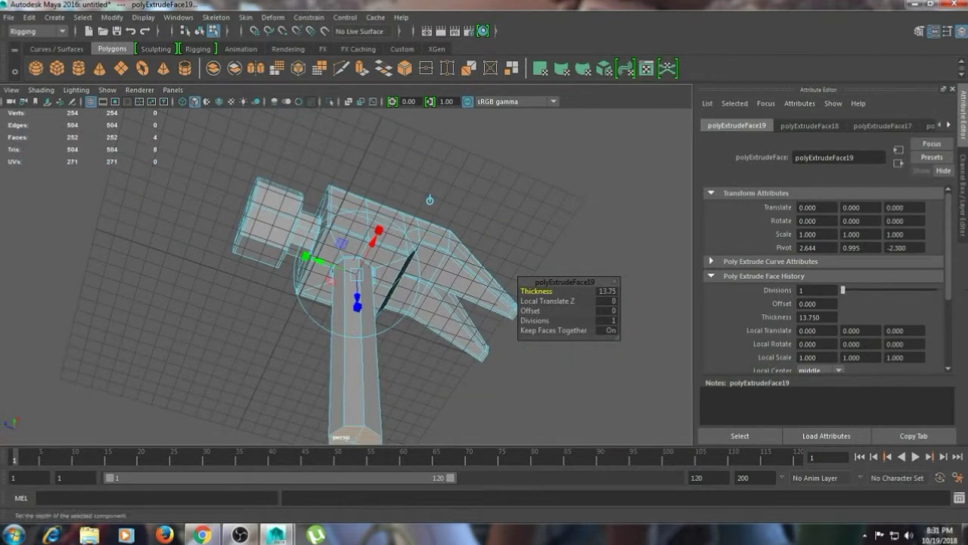
drag(537, 292, 564, 291)
click(426, 385)
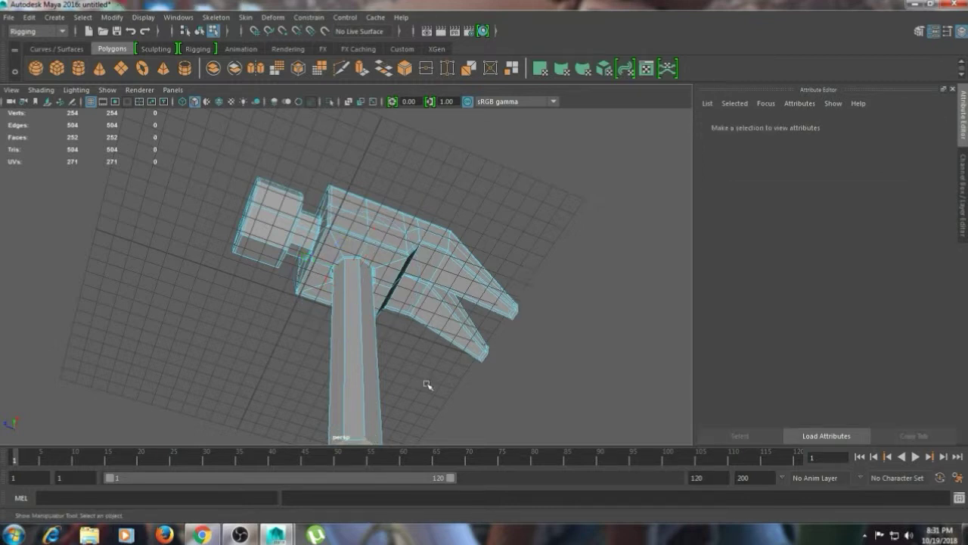
- Move the vertices at the handle's bottom end further down to lengthen the handle
alt+drag(426, 385, 372, 381)
right_drag(352, 368, 341, 361)
drag(419, 418, 378, 389)
key(e)
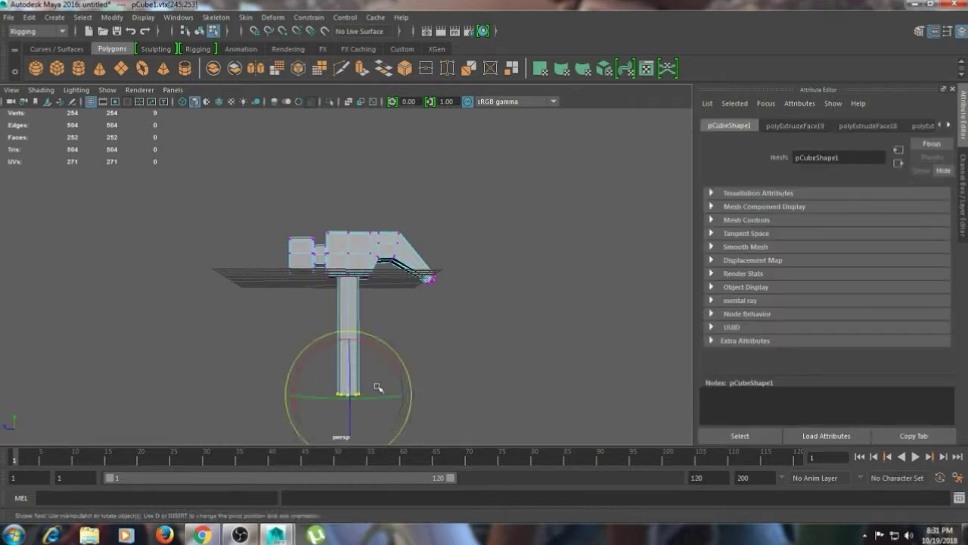
key(w)
click(350, 350)
drag(351, 350, 352, 388)
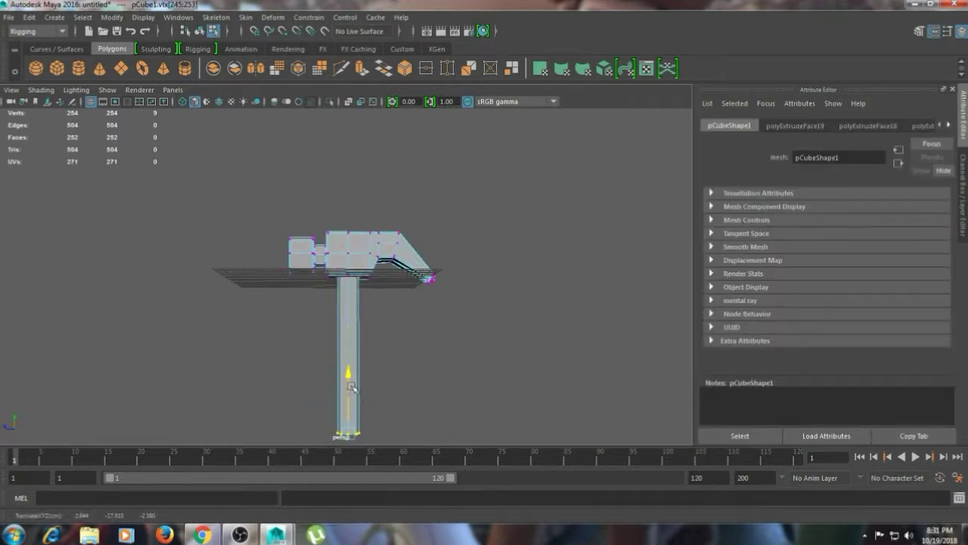
- Insert an edge loop around the handle near the middle of its length
right_drag(359, 353, 337, 341)
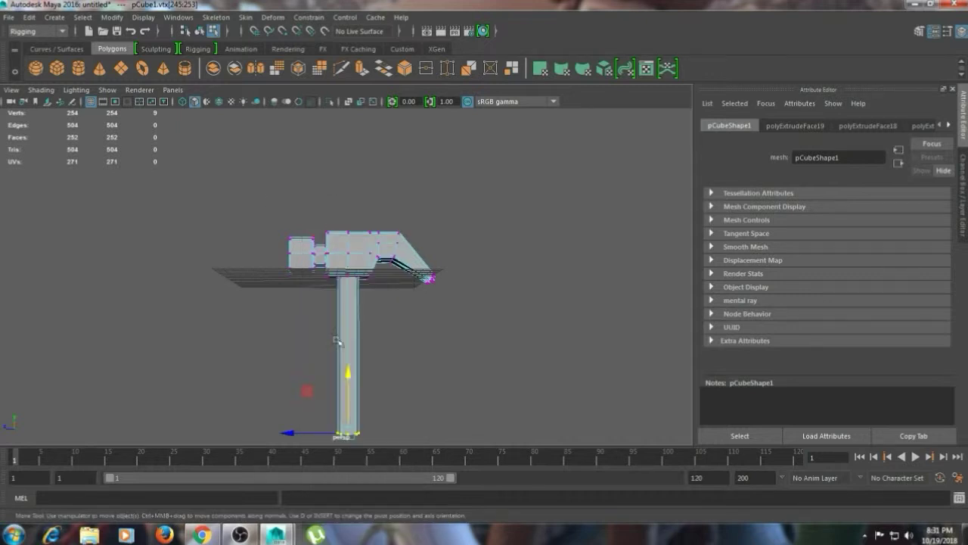
right_click(350, 343)
click(348, 270)
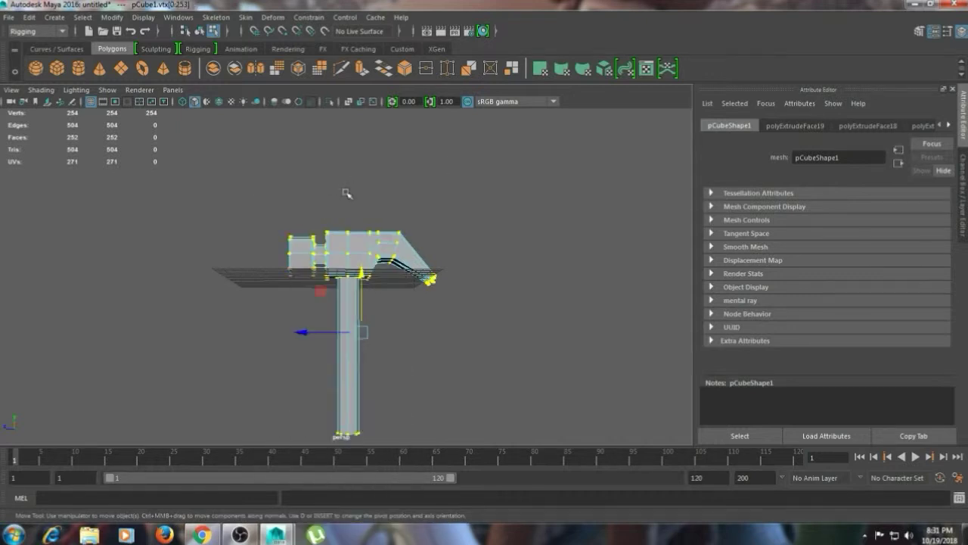
click(413, 306)
scroll(410, 346, up, 3)
alt+drag(462, 289, 373, 303)
right_drag(371, 193, 432, 165)
right_drag(368, 186, 368, 153)
click(371, 306)
shift+right_click(371, 305)
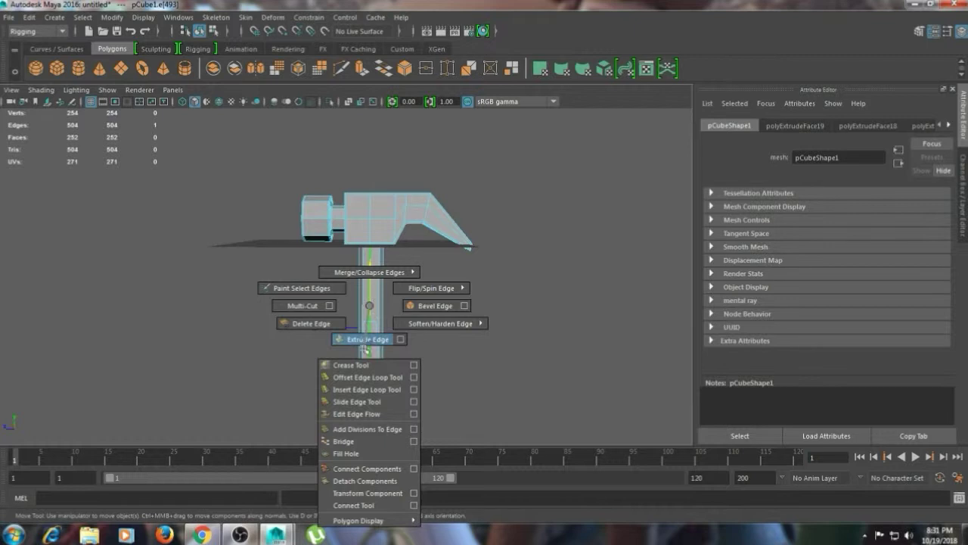
click(367, 389)
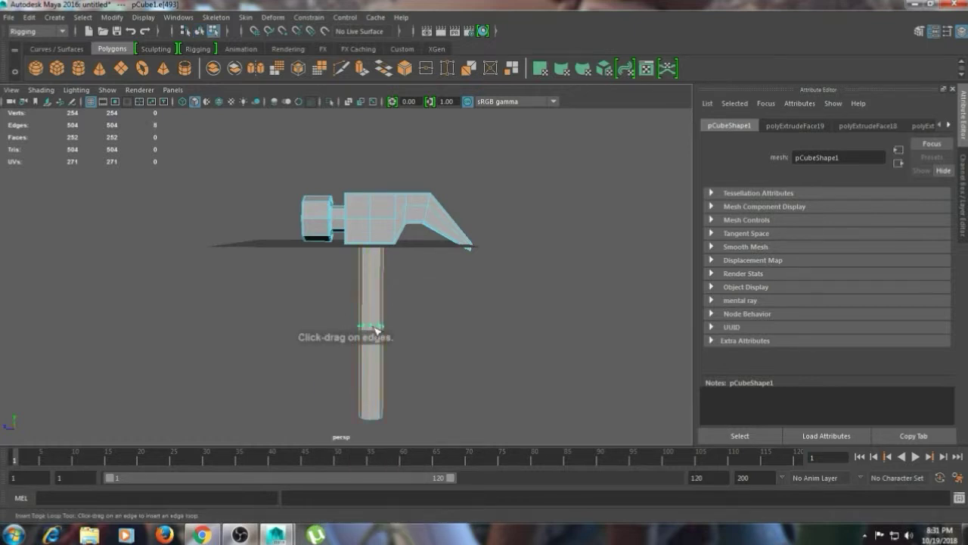
click(379, 323)
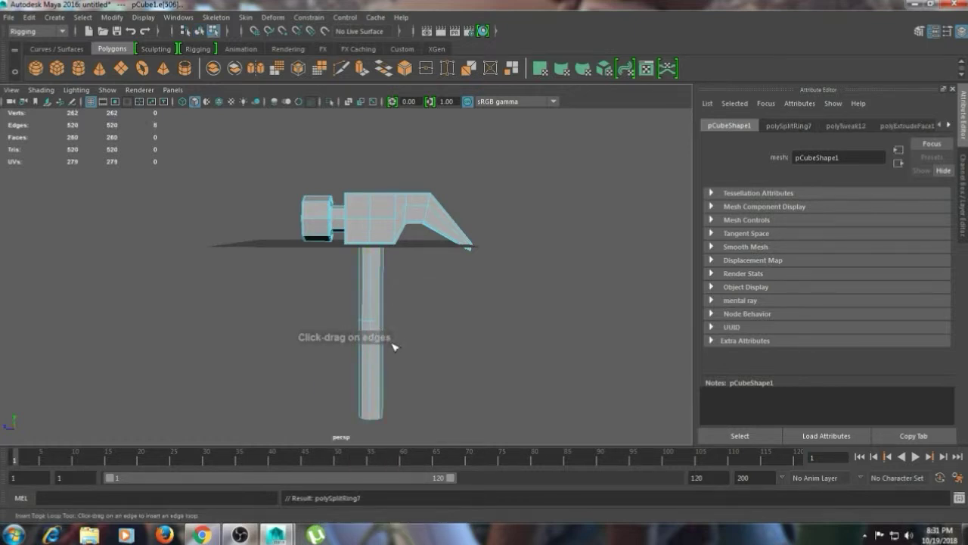
- Rotate the handle's middle edge loop slightly in the side view to tilt it
key(w)
key(e)
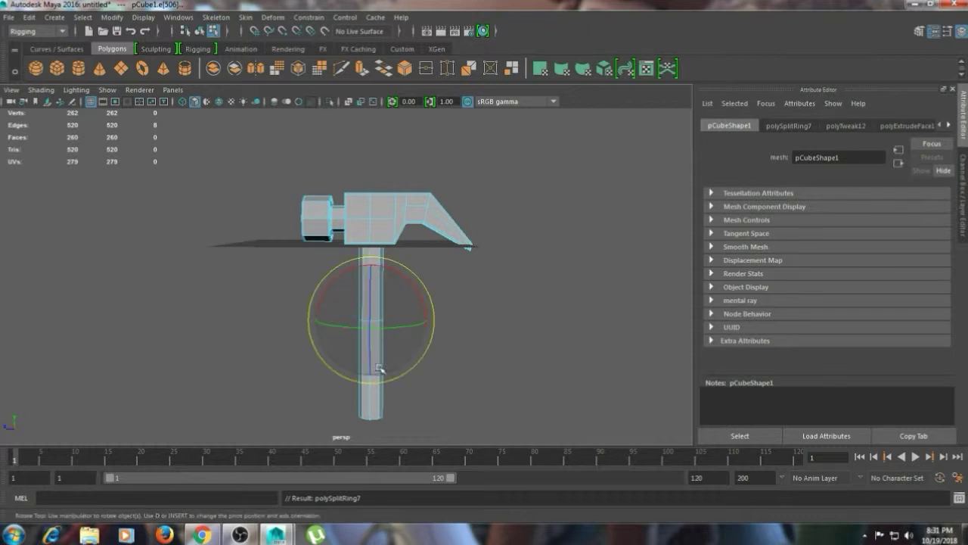
key(space)
key(f)
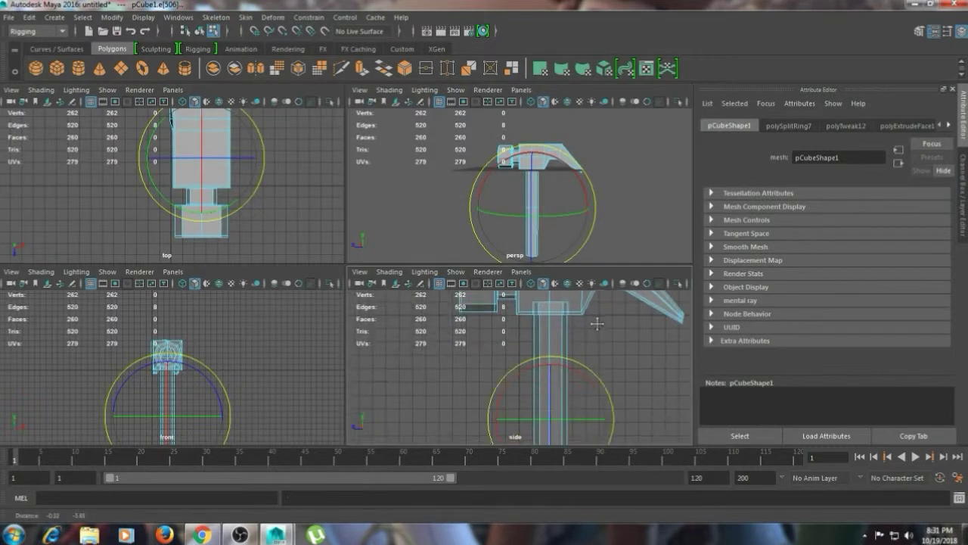
drag(608, 376, 612, 367)
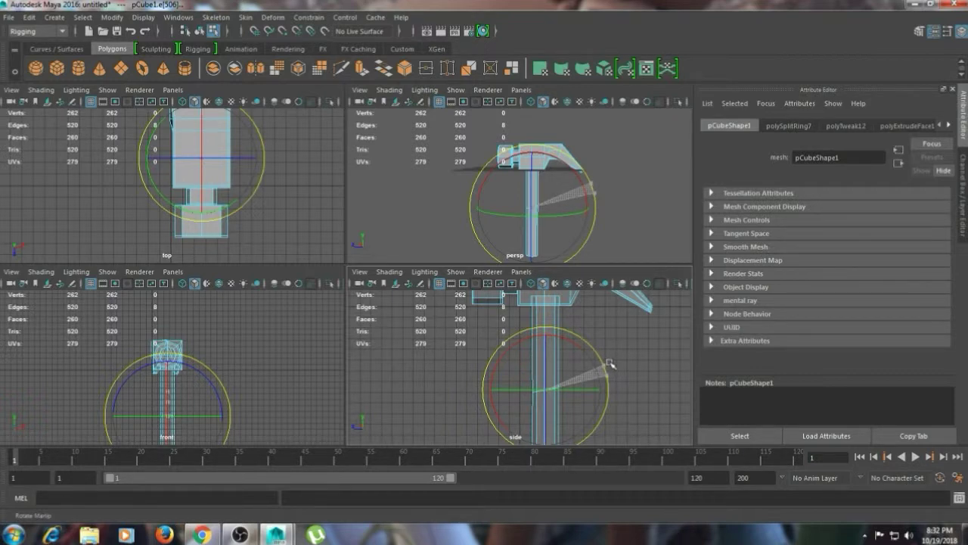
drag(610, 363, 612, 365)
click(627, 371)
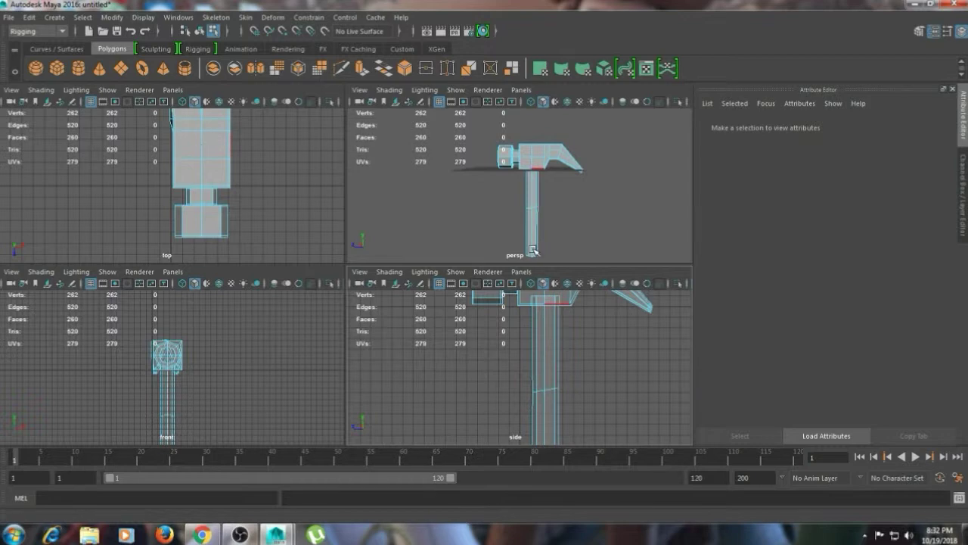
- Flare the handle's bottom end by scaling its vertices up and moving them down, and lower the middle loop's vertices slightly
right_drag(532, 183, 496, 160)
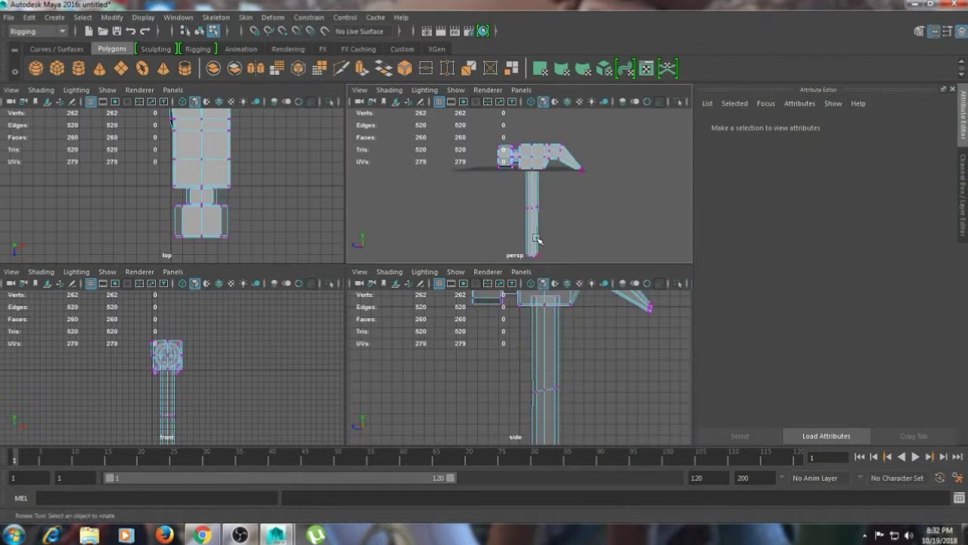
key(space)
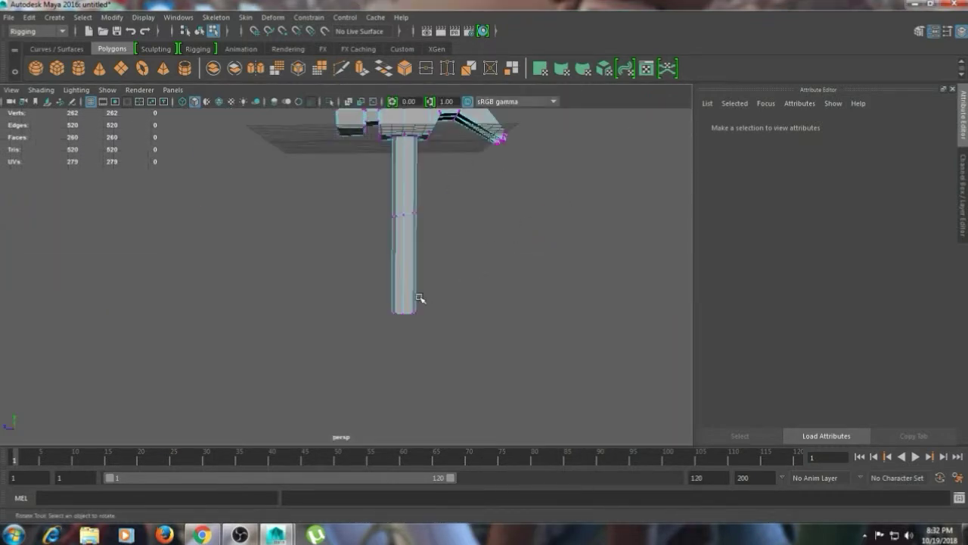
drag(373, 288, 476, 359)
key(r)
mouse_move(404, 312)
mouse_down()
mouse_move(424, 324)
mouse_move(412, 321)
mouse_up()
key(w)
drag(406, 260, 413, 288)
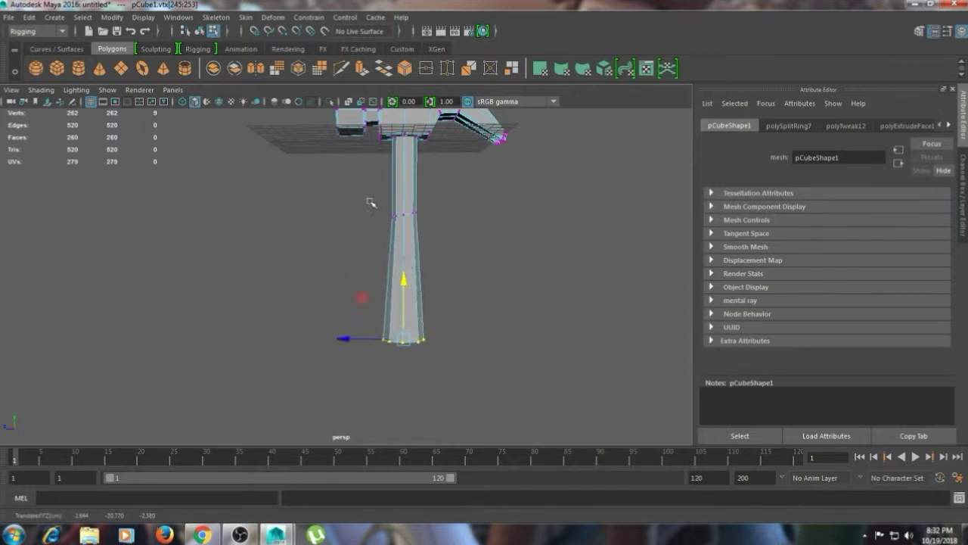
drag(372, 201, 495, 249)
drag(405, 163, 407, 172)
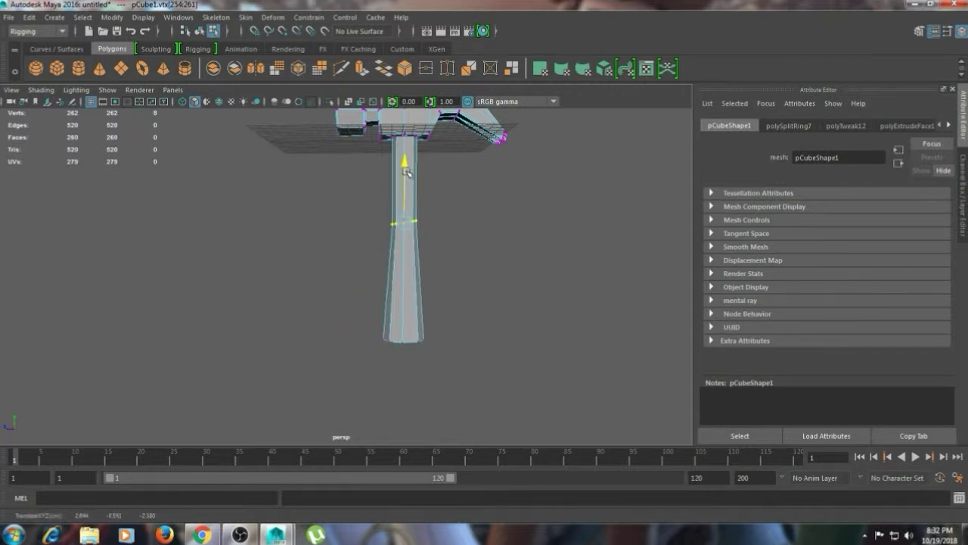
- Insert two edge loops around the flared lower part of the handle, below the tilted loop
right_drag(414, 201, 402, 159)
click(405, 273)
shift+right_drag(405, 273, 404, 356)
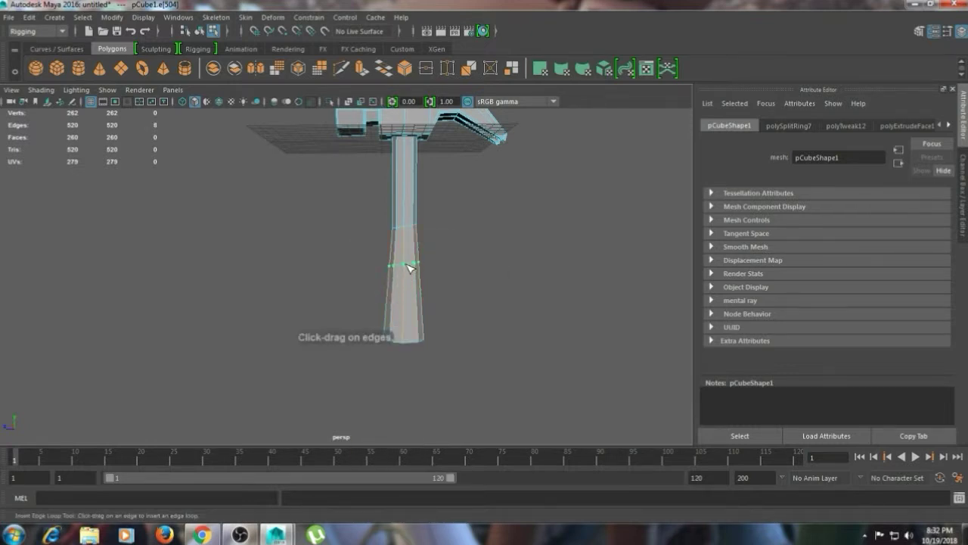
click(408, 264)
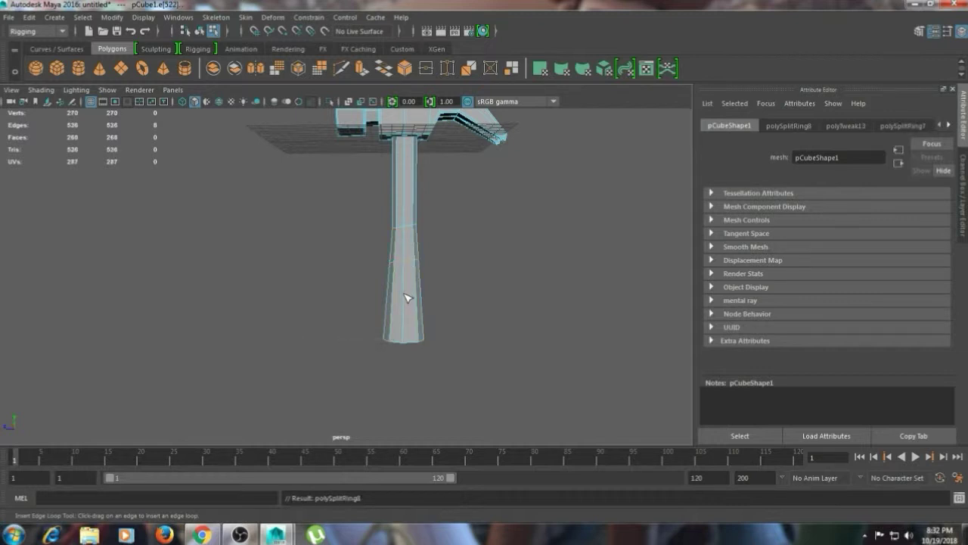
drag(406, 297, 407, 288)
- Bevel the two edge loops on the flared part of the handle with a fraction of 0.14
key(w)
right_drag(411, 194, 409, 227)
click(409, 261)
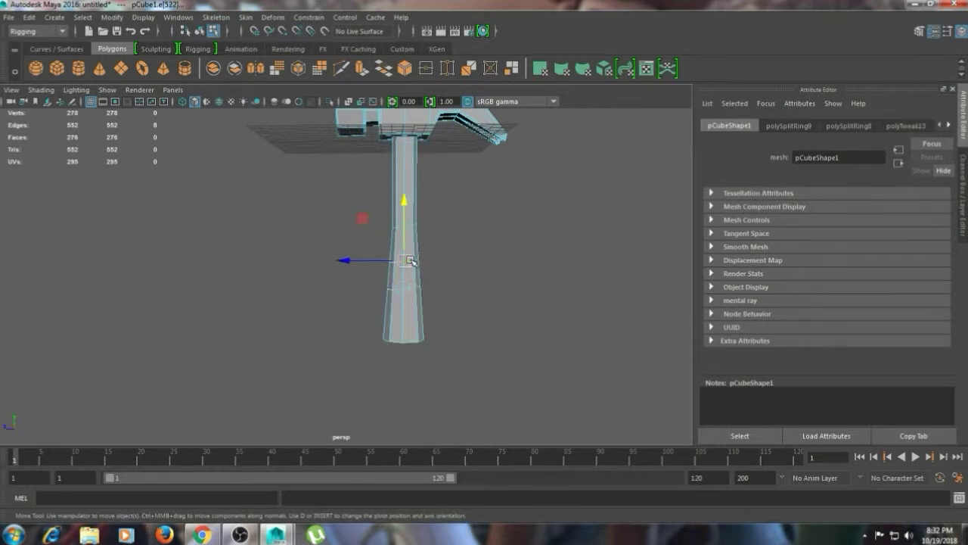
shift+double_click(409, 288)
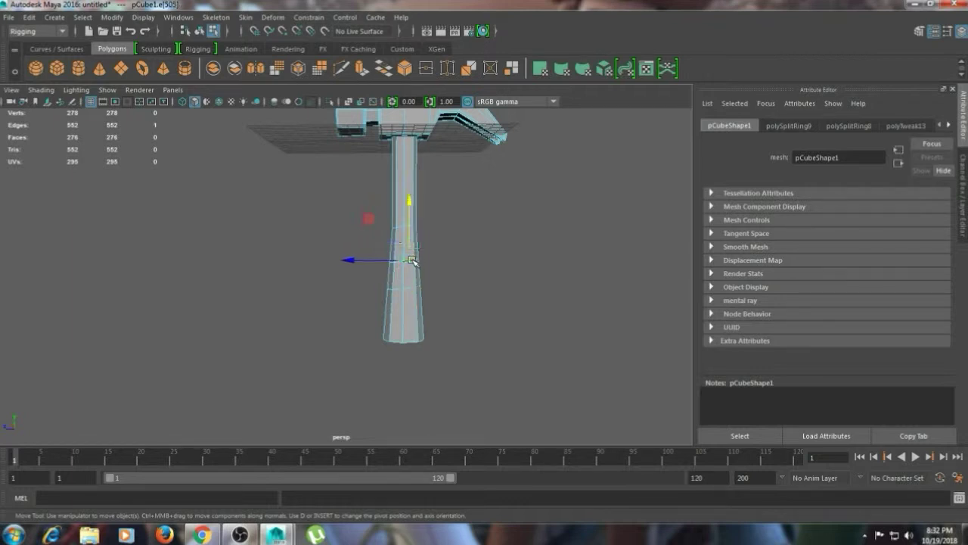
double_click(412, 290)
shift+right_click(412, 291)
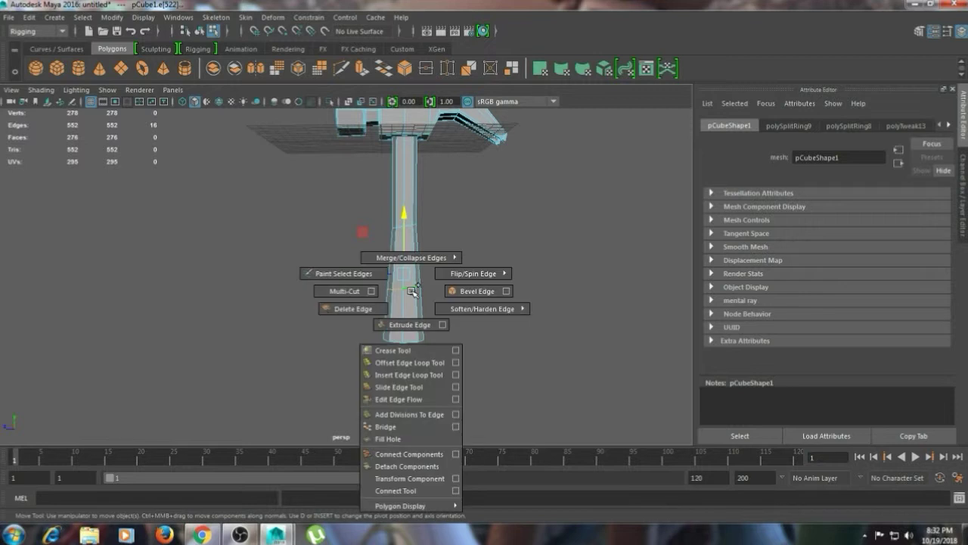
click(456, 291)
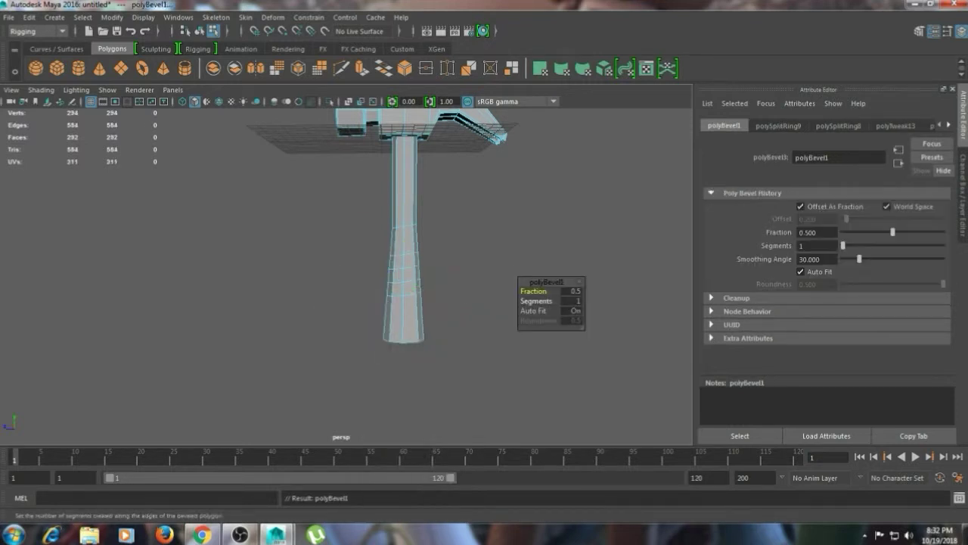
drag(535, 290, 550, 291)
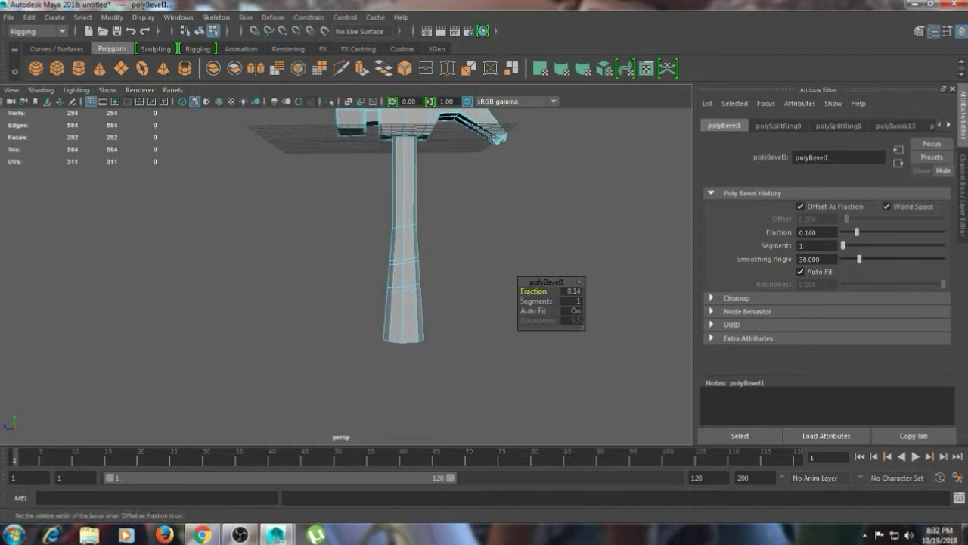
- Move the handle's bottom end vertices further down and scale them up slightly
scroll(439, 362, up, 3)
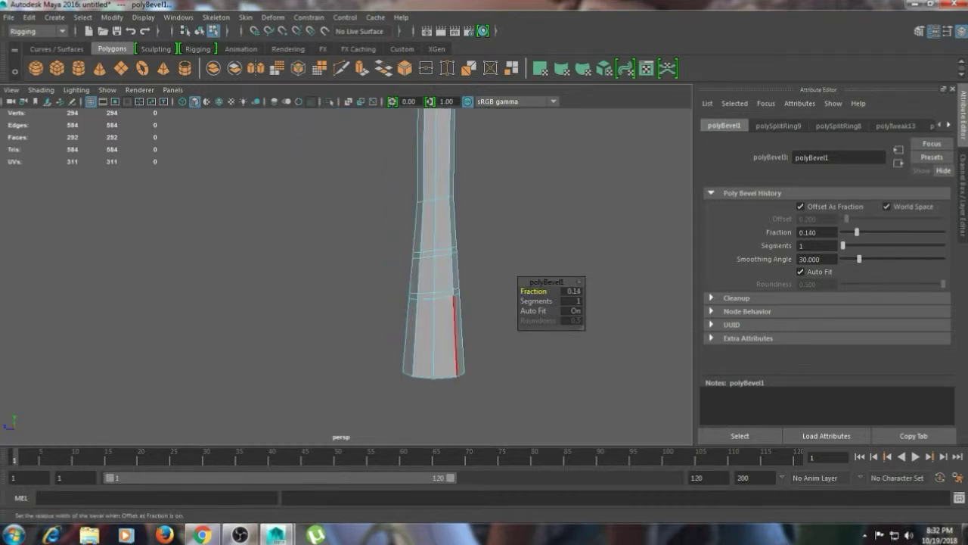
right_drag(448, 361, 389, 186)
scroll(448, 314, down, 3)
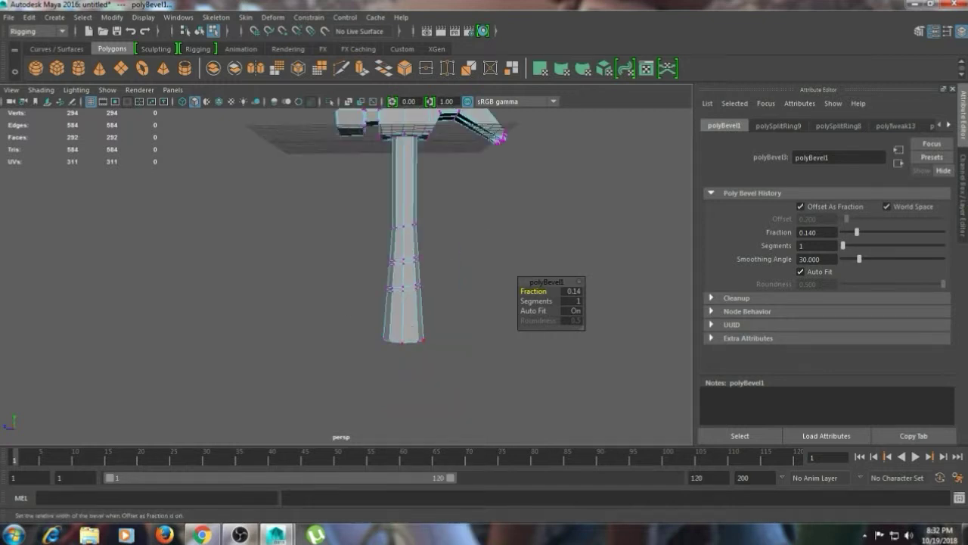
drag(356, 310, 455, 360)
key(e)
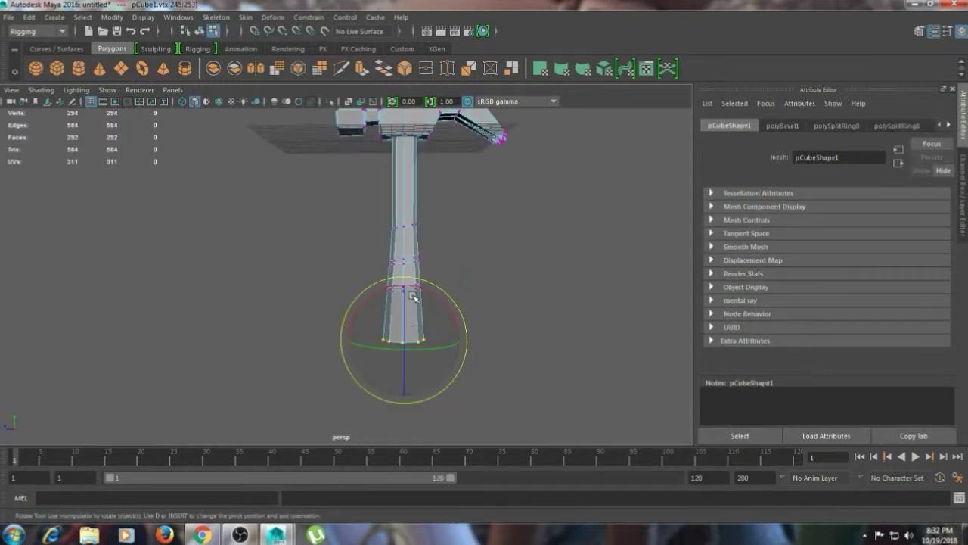
key(w)
drag(413, 297, 414, 300)
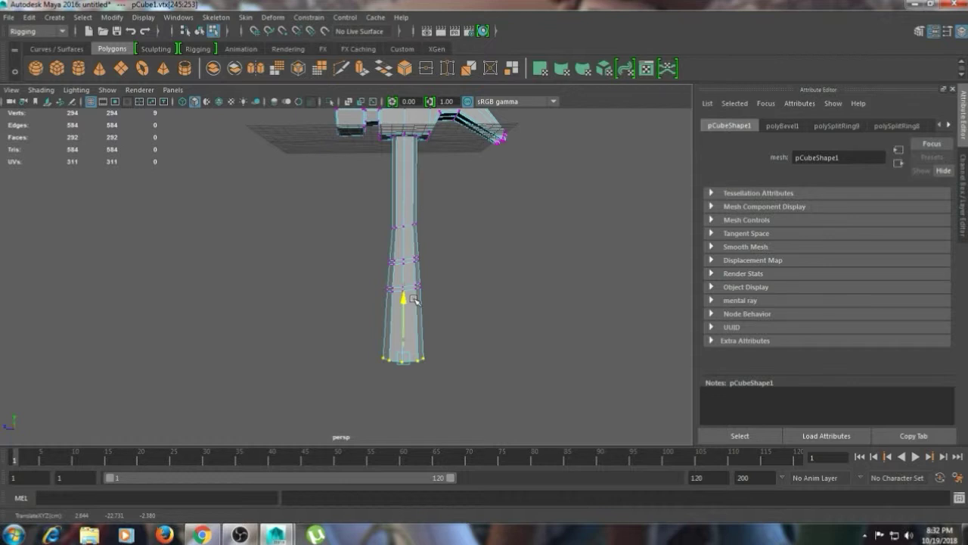
key(e)
key(r)
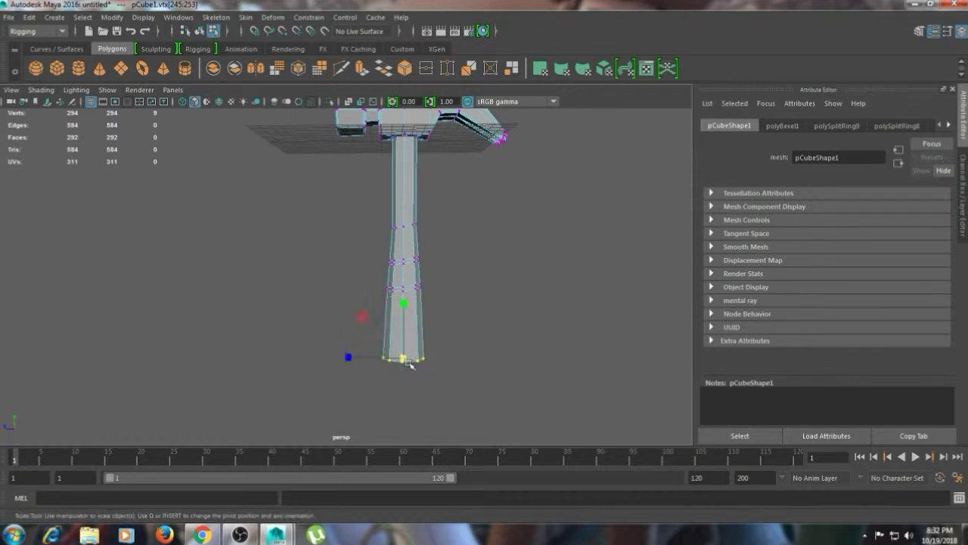
drag(404, 360, 408, 359)
click(480, 320)
scroll(469, 309, up, 3)
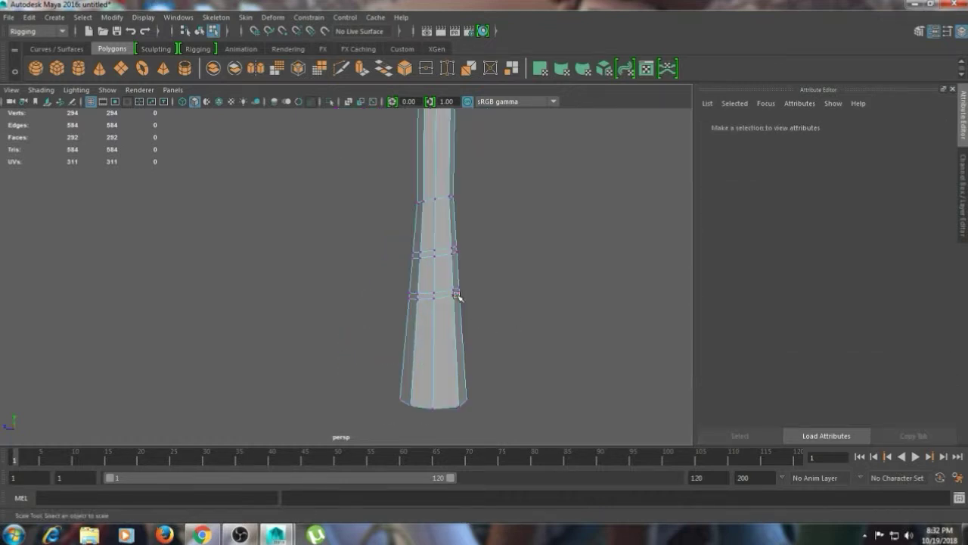
alt+drag(497, 249, 499, 269)
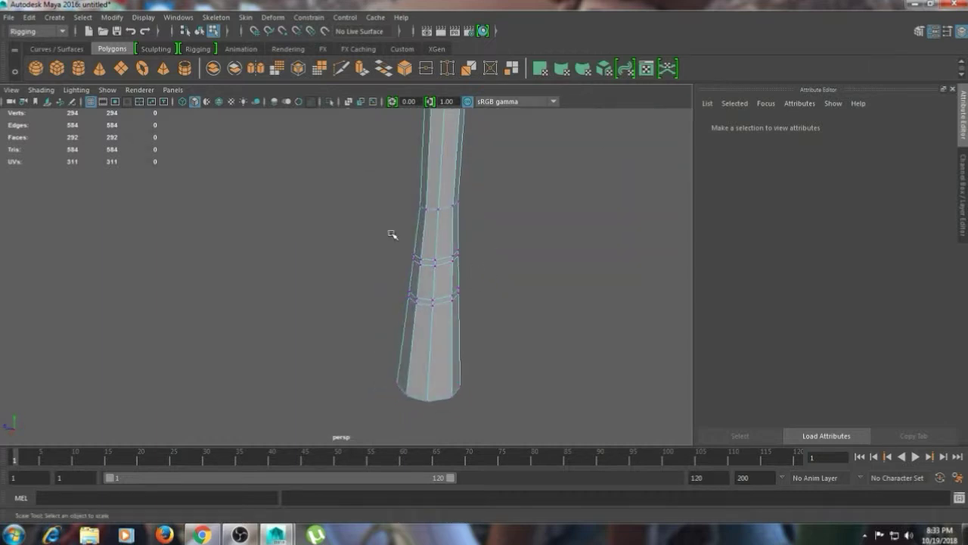
- Extrude all side faces of the handle's flared lower section outward with a thickness of 0.19 to form a raised grip
drag(388, 229, 525, 370)
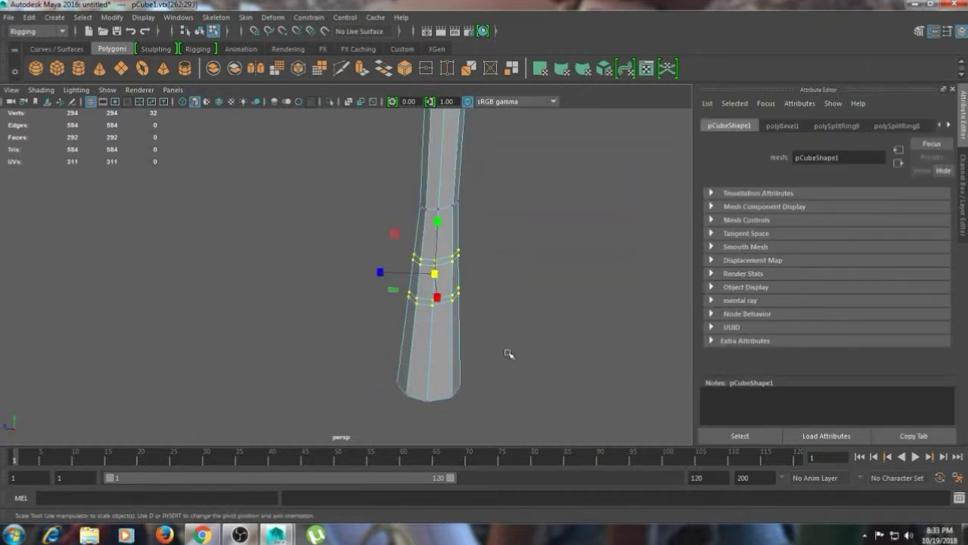
right_drag(448, 183, 452, 227)
drag(374, 237, 517, 342)
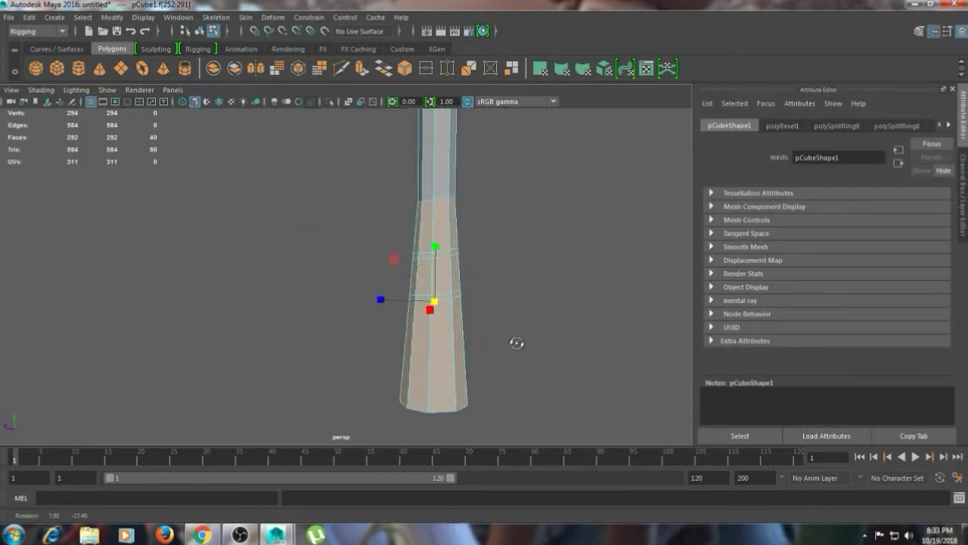
shift+right_drag(428, 314, 433, 380)
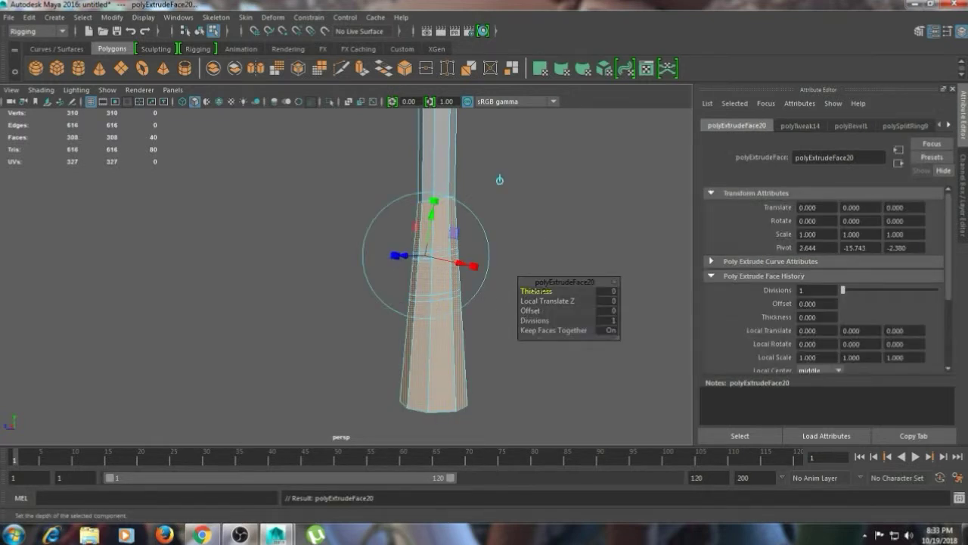
drag(537, 290, 552, 291)
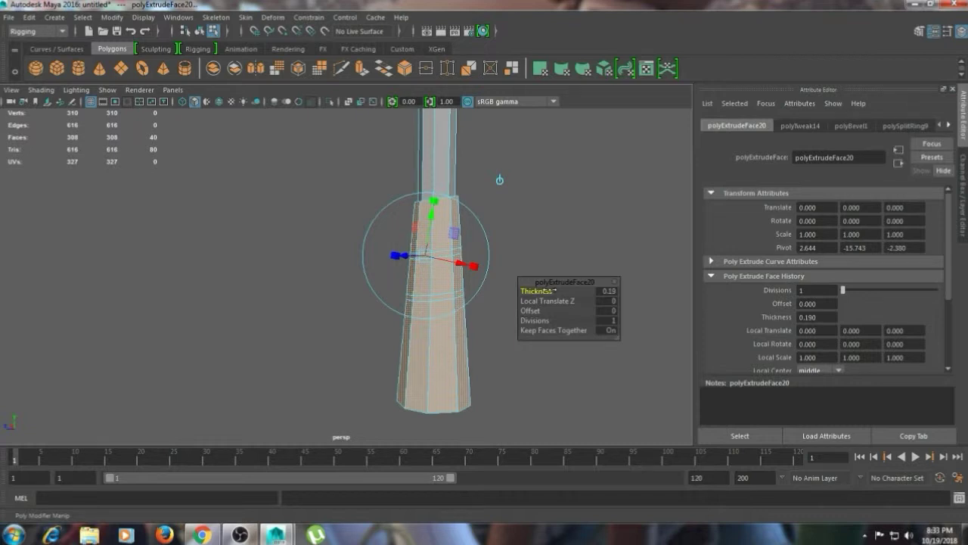
click(522, 222)
alt+drag(523, 222, 448, 258)
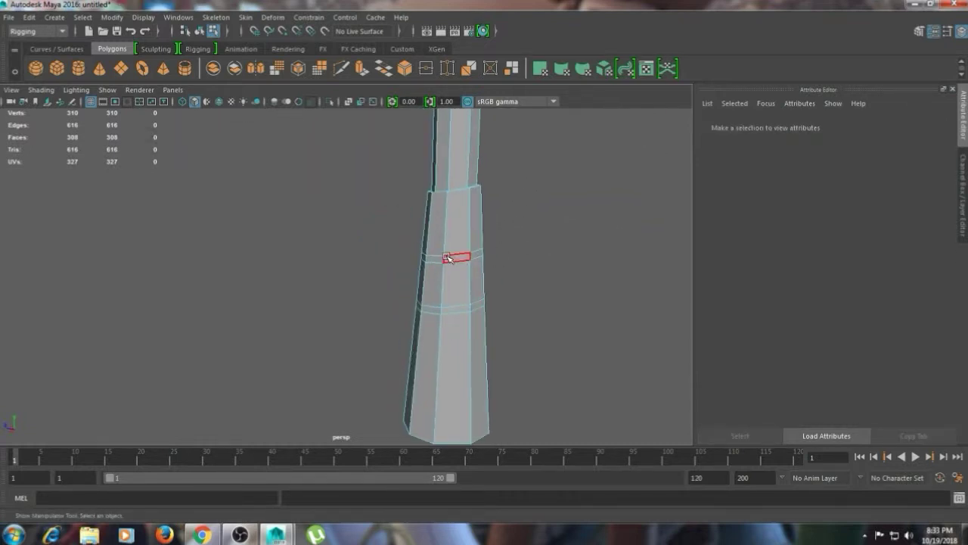
click(448, 258)
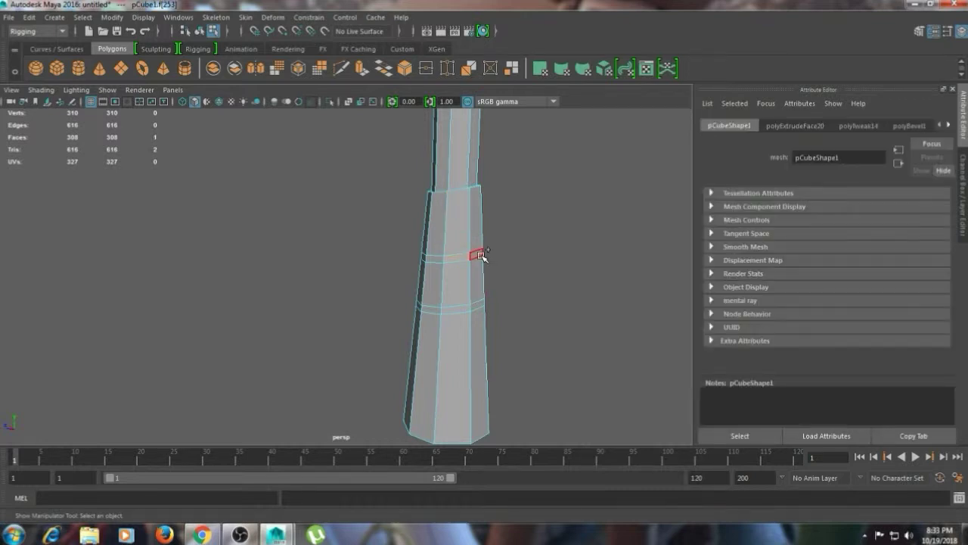
double_click(482, 256)
double_click(480, 308)
key(shift+z)
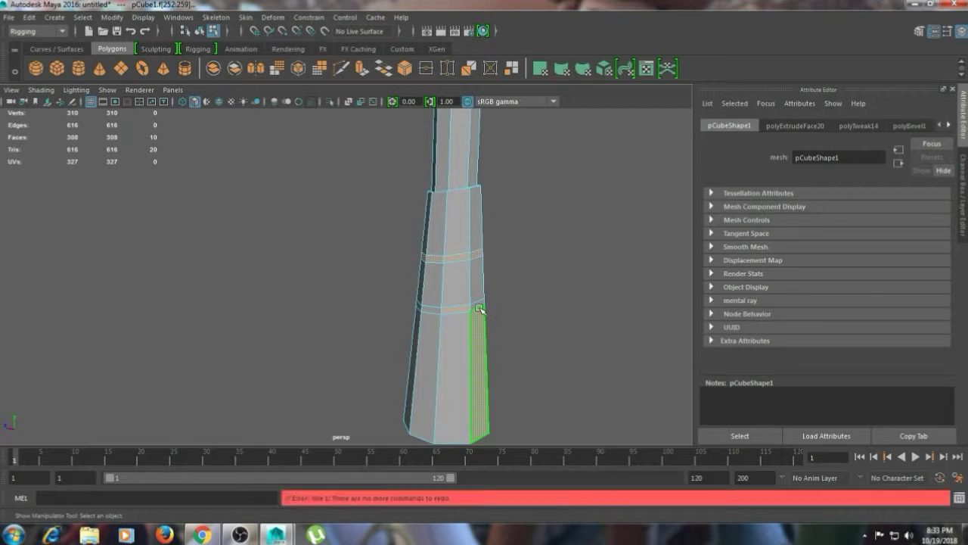
key(ctrl+z)
shift+double_click(478, 304)
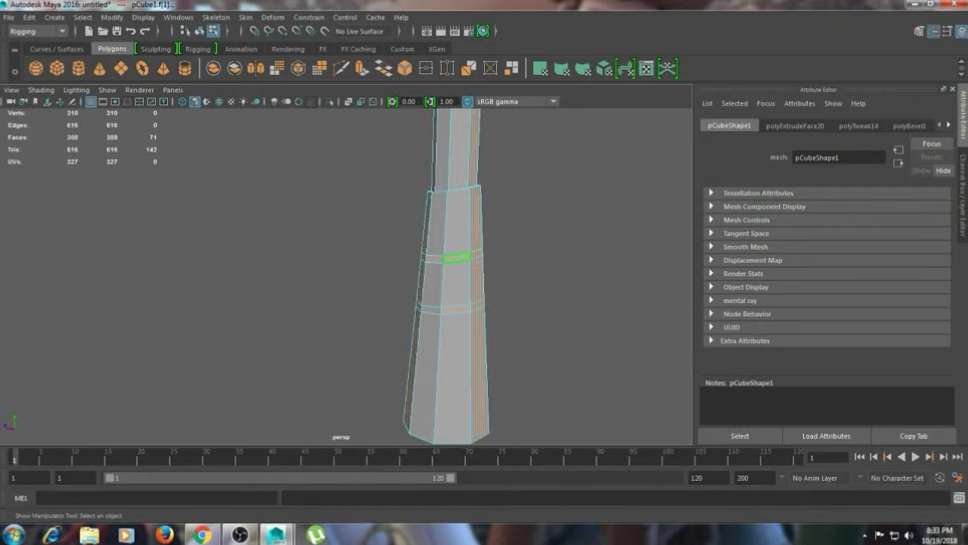
key(ctrl+z)
shift+click(439, 309)
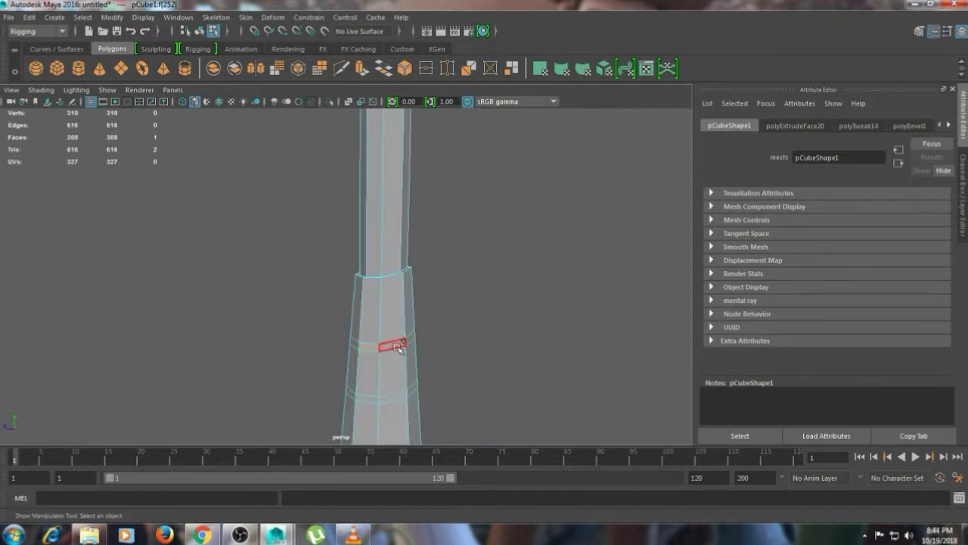
- Extrude the two thin face rings around the grip inward with a thickness of -0.12 to cut grooves
double_click(398, 347)
alt+drag(399, 348, 500, 345)
click(387, 345)
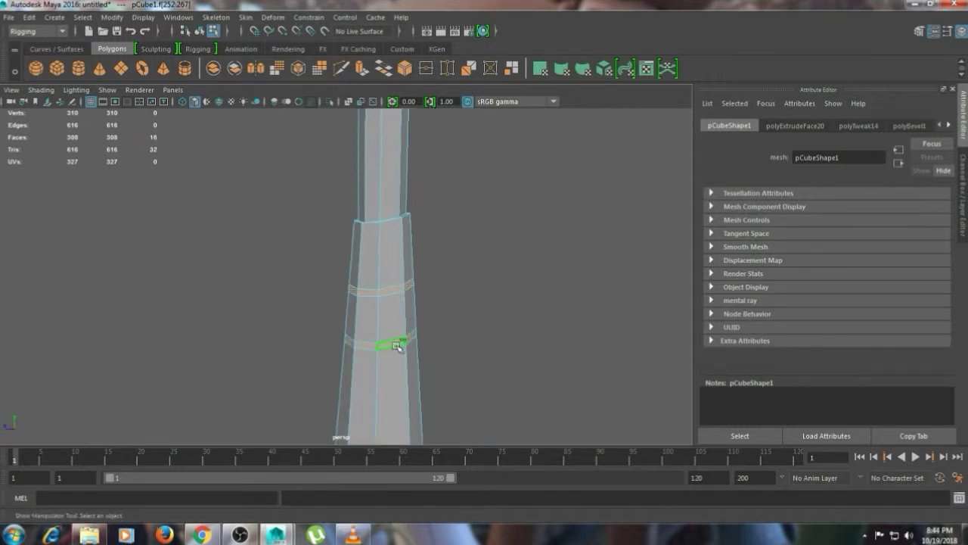
shift+right_click(399, 345)
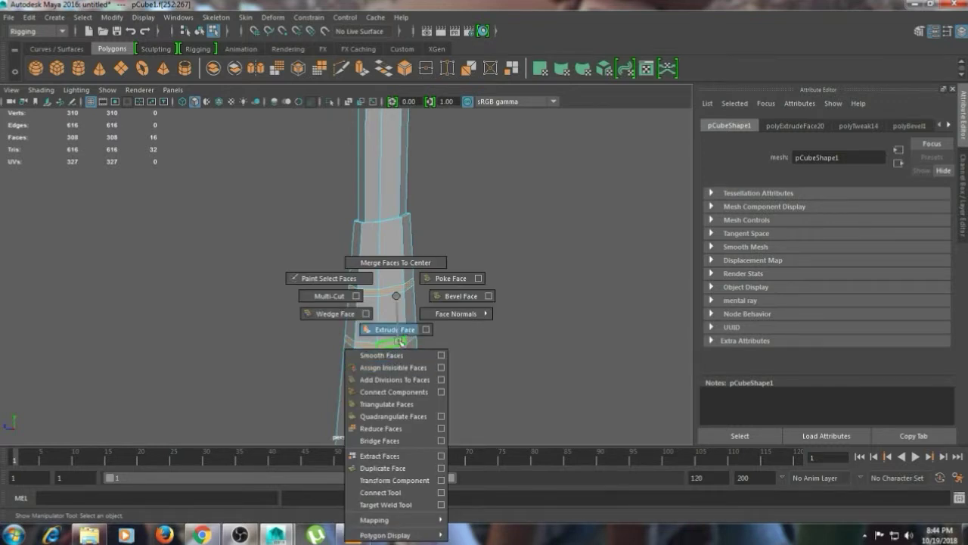
click(400, 332)
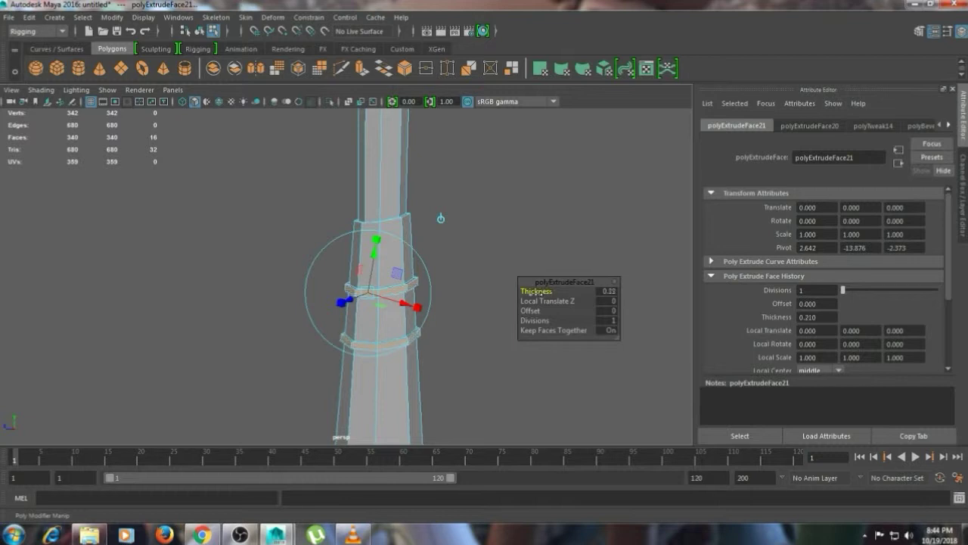
middle_drag(536, 292, 530, 295)
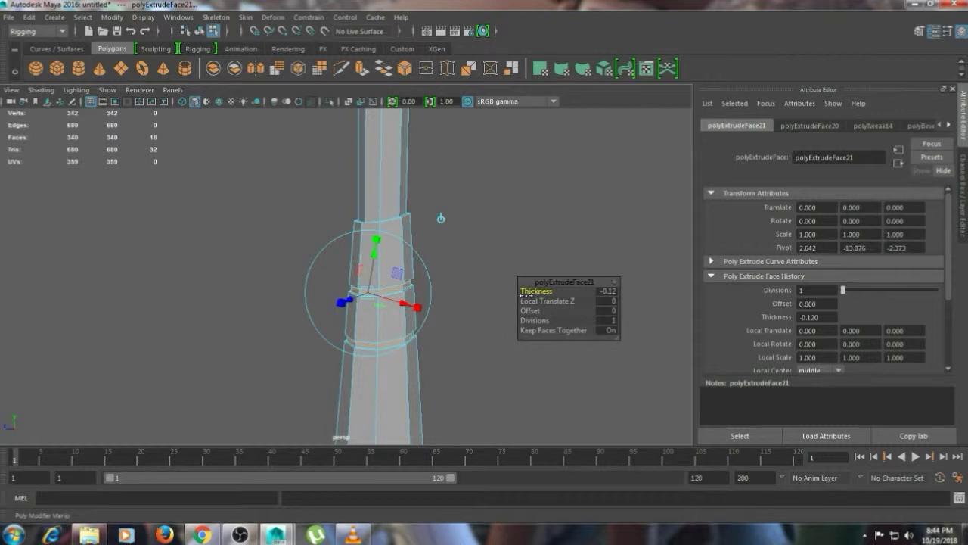
click(496, 266)
mouse_move(494, 264)
alt+mouse_down()
mouse_move(426, 292)
mouse_move(272, 294)
mouse_move(489, 280)
alt+mouse_up()
- Insert edge loops around the handle just above the grip and close to the grip's bottom end
right_drag(370, 183, 368, 150)
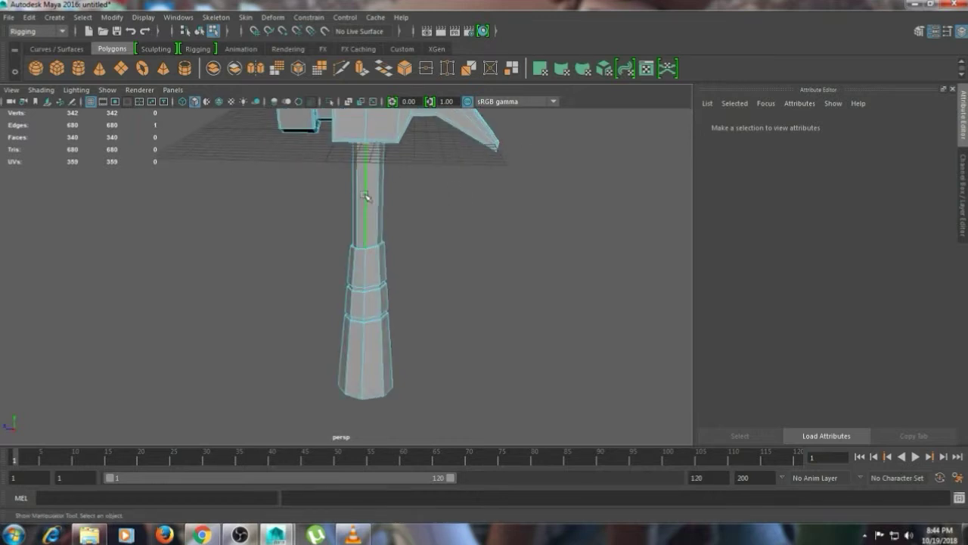
click(366, 196)
shift+right_drag(366, 196, 367, 279)
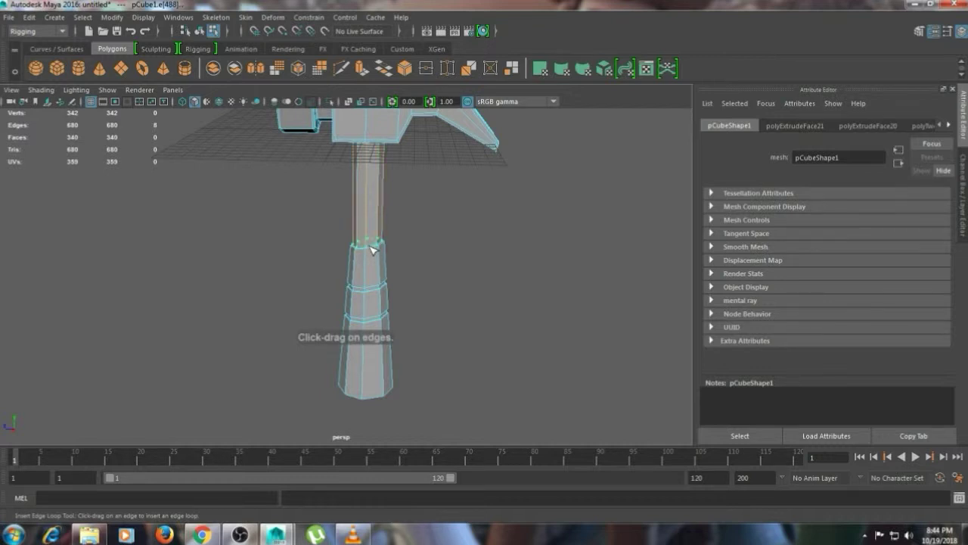
click(371, 250)
alt+drag(404, 281, 380, 357)
scroll(416, 339, up, 3)
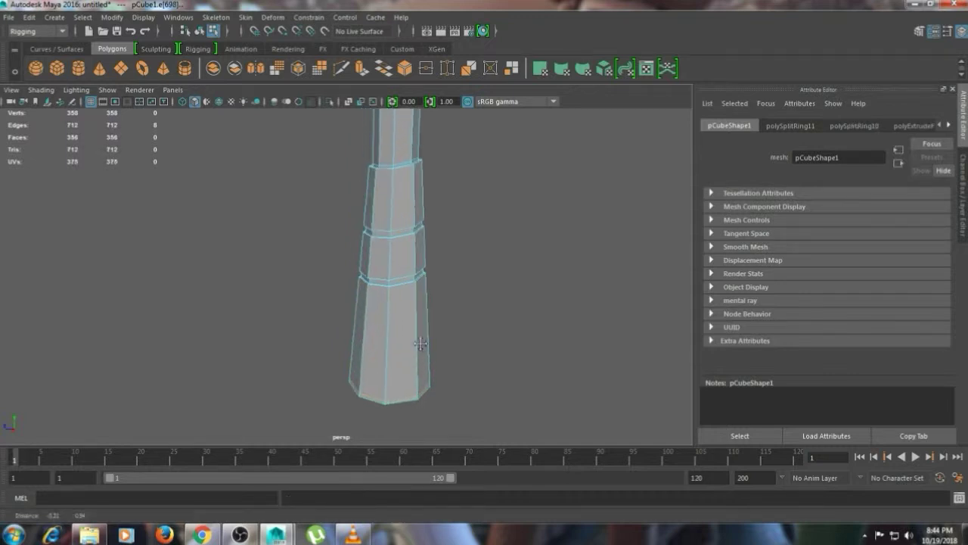
- Insert supporting edge loops on the ledge at the top of the grip and just below its rim
alt+middle_drag(416, 339, 414, 432)
alt+right_drag(415, 432, 674, 432)
alt+drag(674, 432, 472, 359)
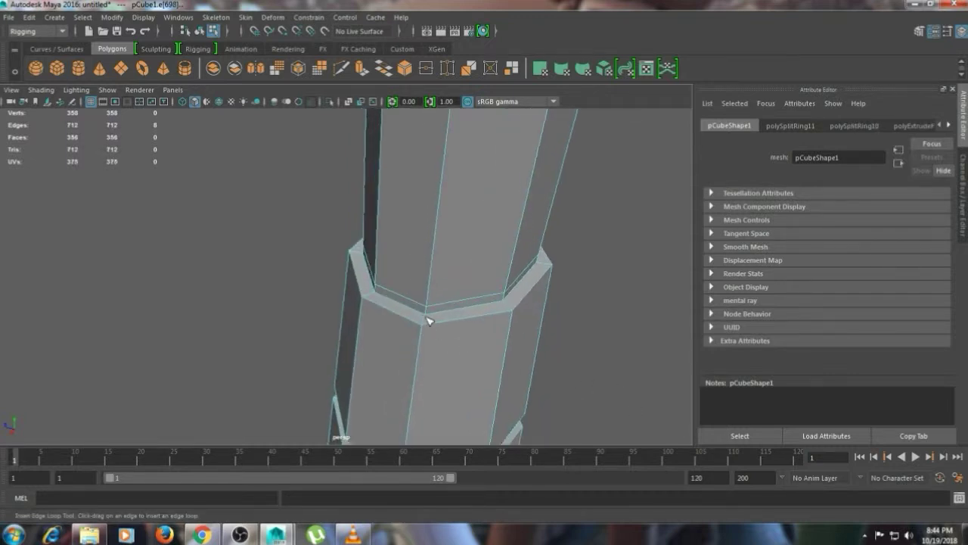
drag(429, 320, 427, 325)
click(429, 327)
alt+drag(450, 340, 453, 311)
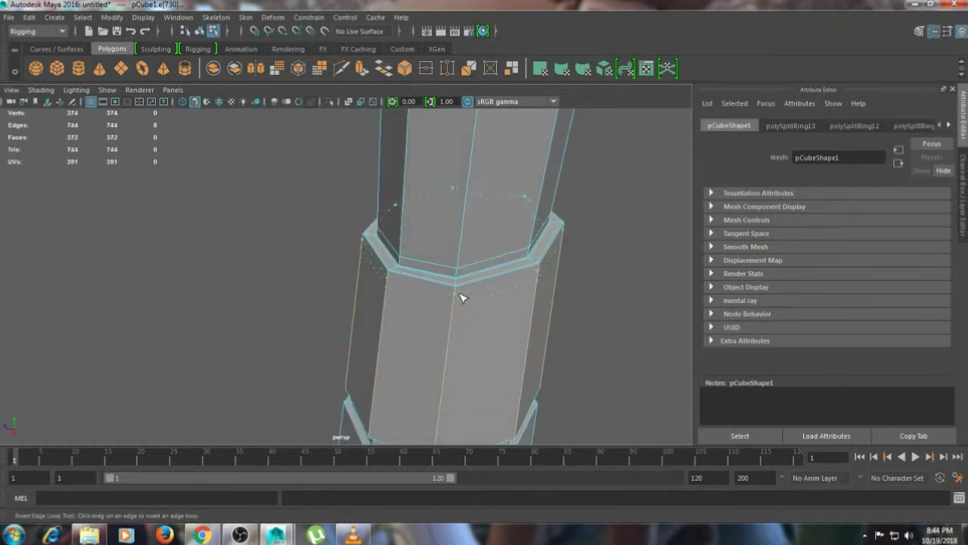
click(465, 294)
alt+drag(464, 298, 505, 282)
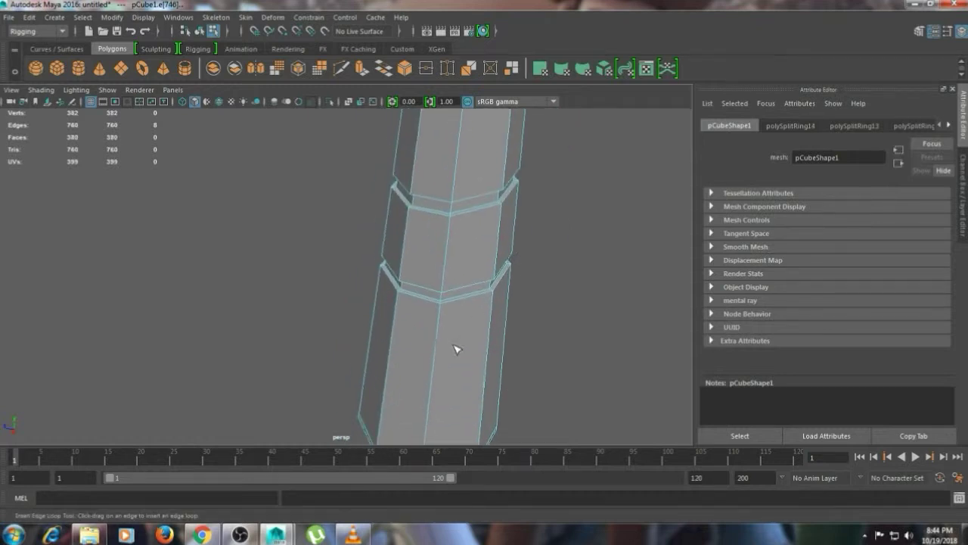
- Move the vertices on one side of the hammer head, just in front of the claws, slightly inward across its width
scroll(466, 327, down, 10)
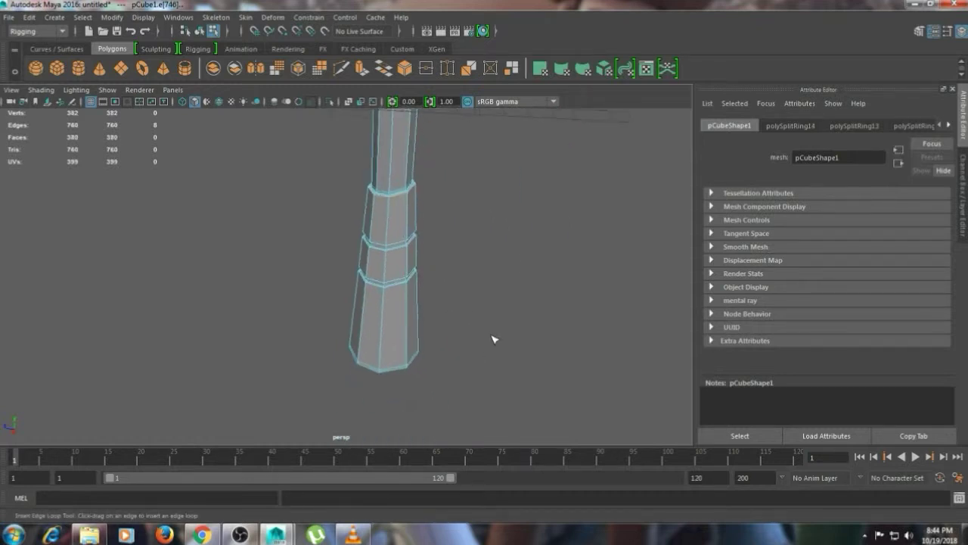
scroll(454, 325, up, 1)
alt+drag(453, 326, 309, 375)
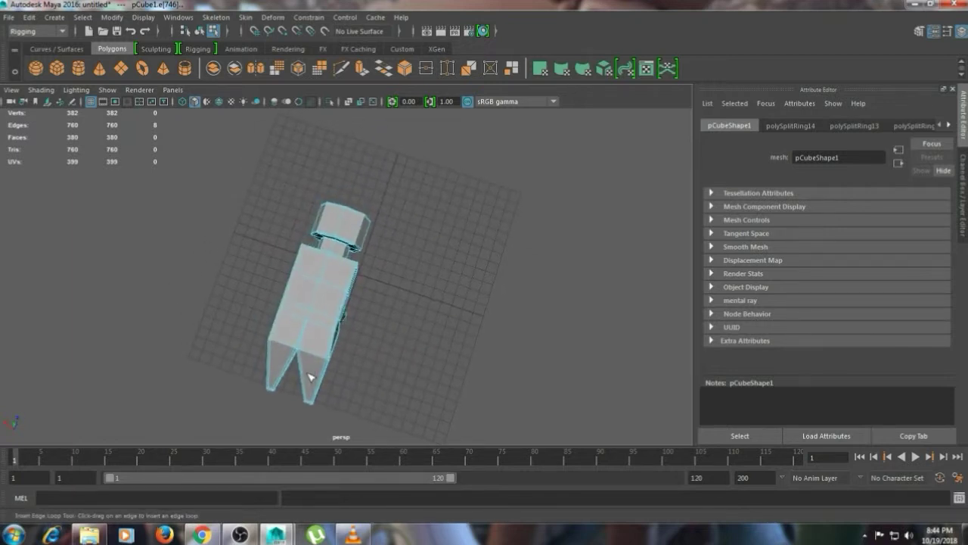
alt+right_drag(310, 375, 500, 381)
alt+middle_drag(380, 384, 409, 340)
key(w)
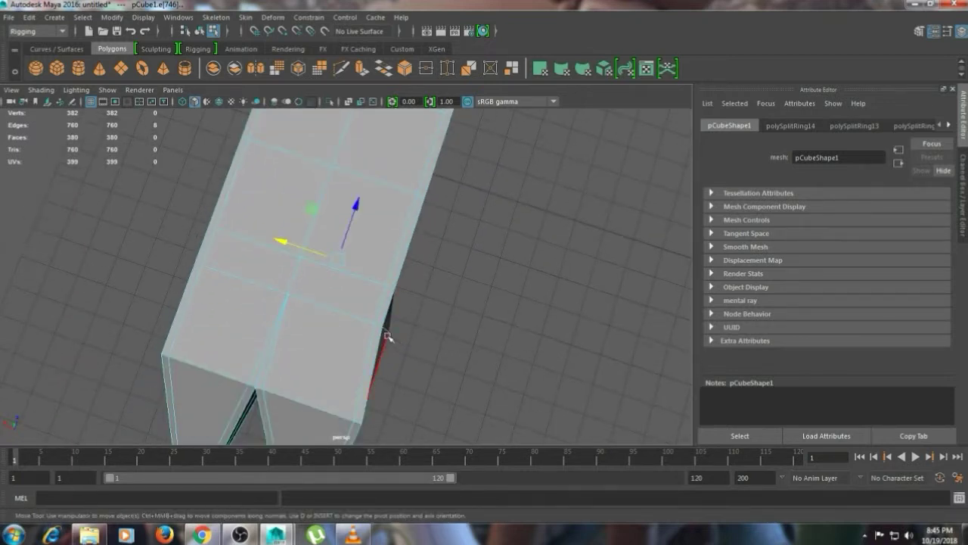
right_drag(387, 334, 329, 189)
click(387, 332)
drag(332, 313, 402, 347)
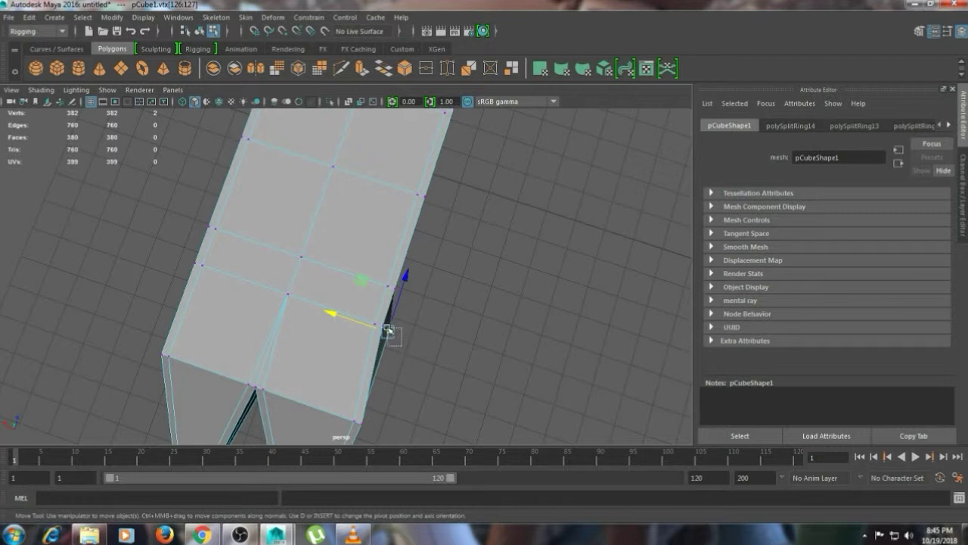
drag(344, 326, 340, 318)
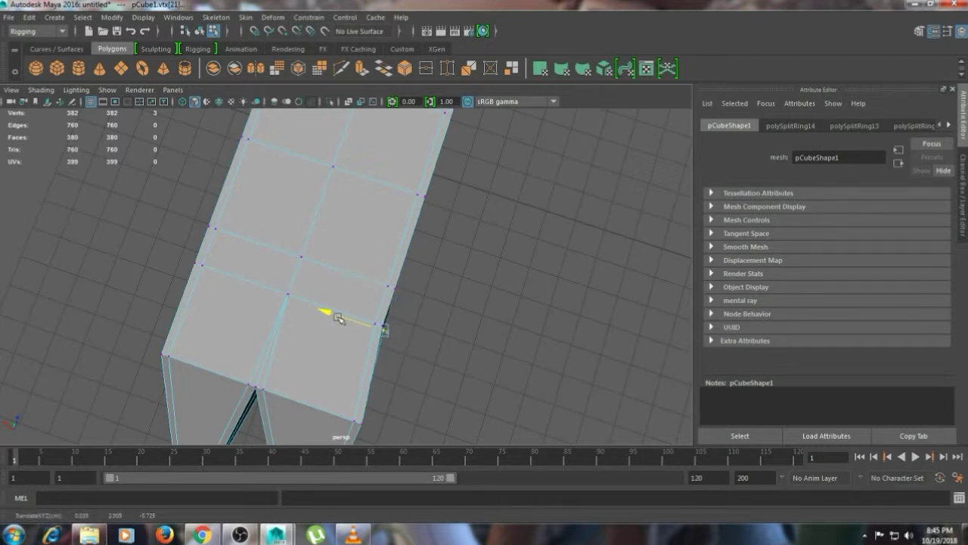
click(501, 360)
alt+drag(501, 361, 487, 330)
- Undo back to the three selected side vertices of the head and readjust their sideways position slightly
key(ctrl+z)
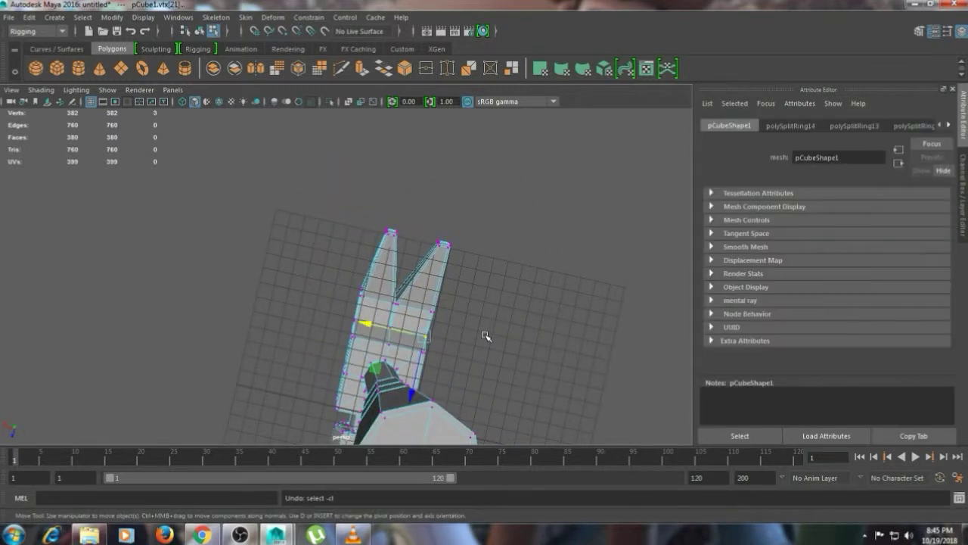
key(ctrl+z)
scroll(495, 357, up, 10)
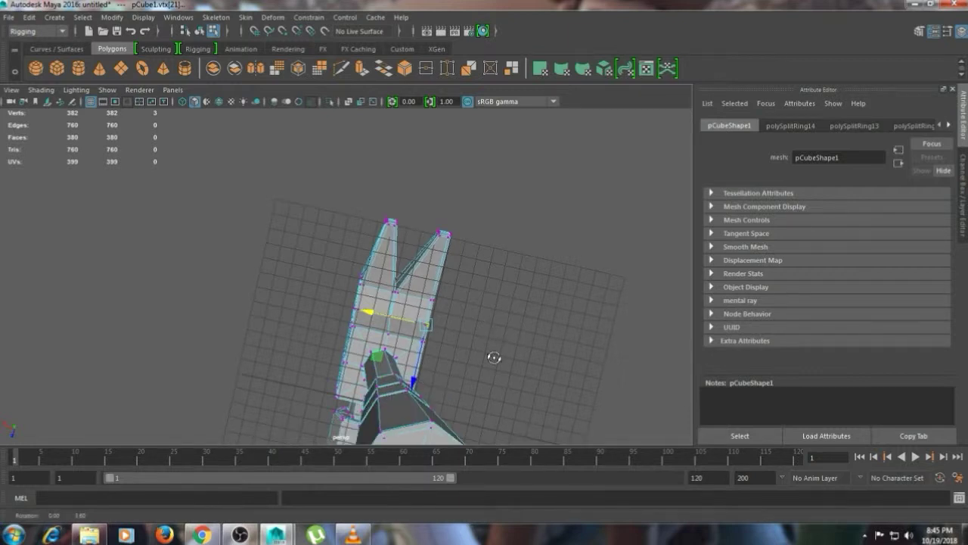
alt+drag(479, 426, 445, 335)
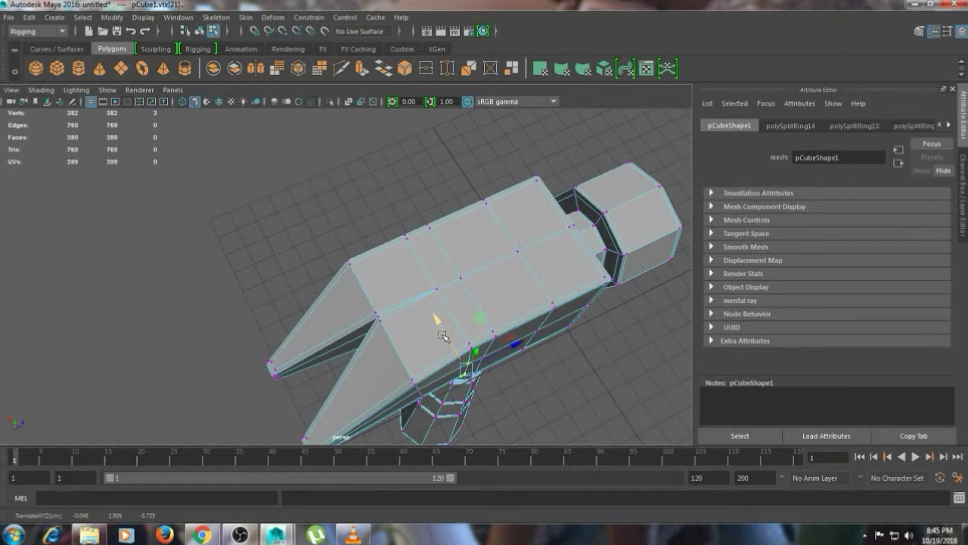
- Preview the whole hammer smoothed in object mode, examine the head and claws, and return to the unsmoothed display
key(3)
click(509, 368)
alt+drag(510, 368, 491, 189)
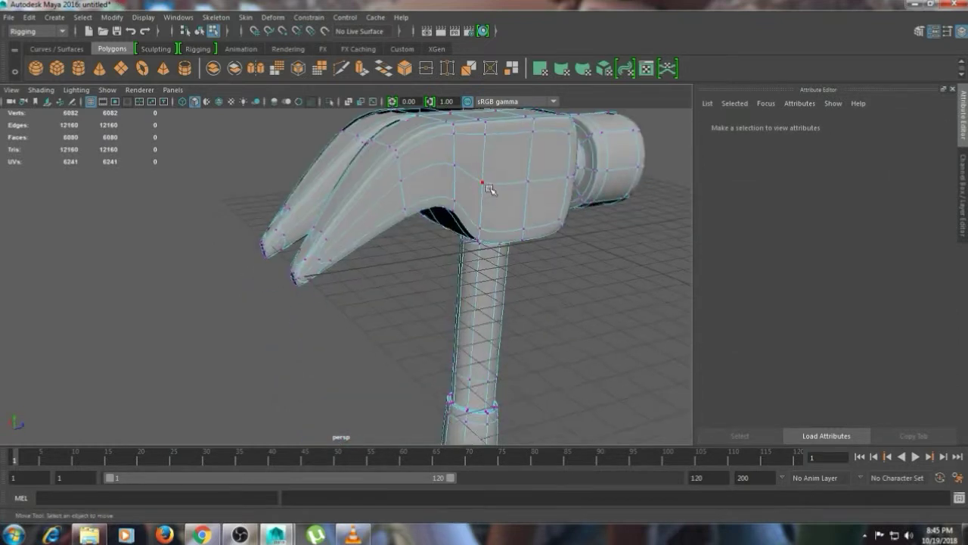
right_drag(488, 187, 530, 165)
alt+drag(567, 227, 504, 223)
scroll(504, 223, up, 4)
click(429, 191)
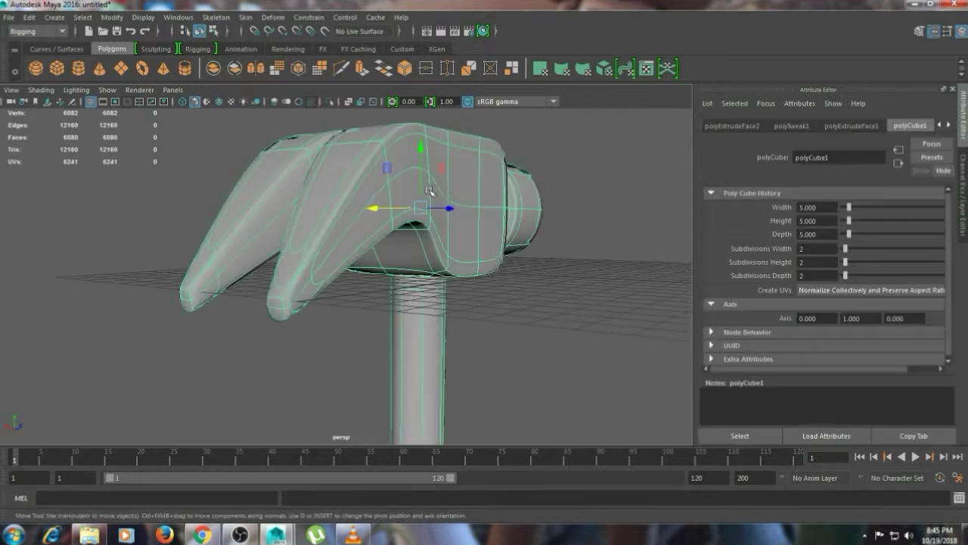
key(1)
- Select the corner edges of the head block behind the claws, and examine the smoothed hammer back in object mode
mouse_move(428, 192)
alt+mouse_down()
mouse_move(457, 185)
mouse_move(439, 186)
alt+mouse_up()
right_click(437, 185)
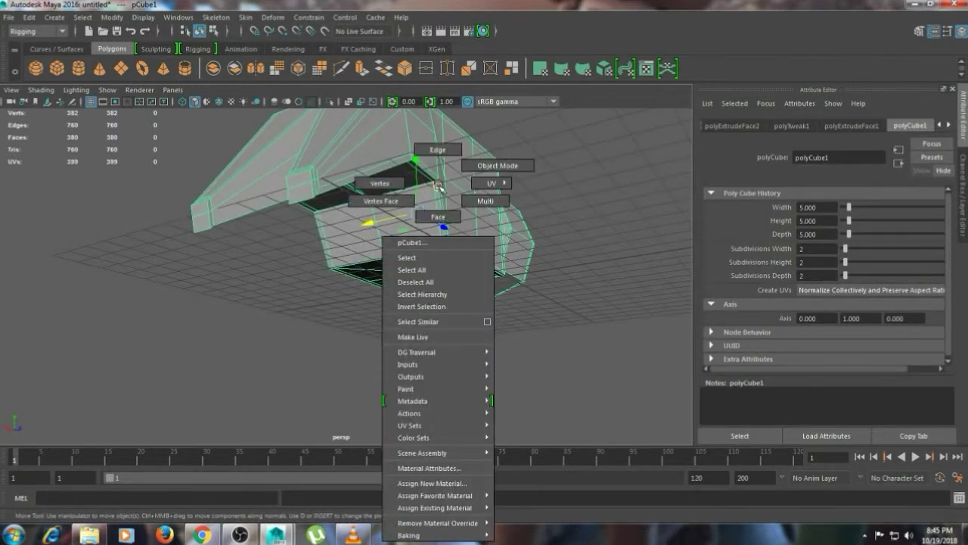
right_drag(437, 186, 438, 150)
alt+drag(438, 150, 466, 160)
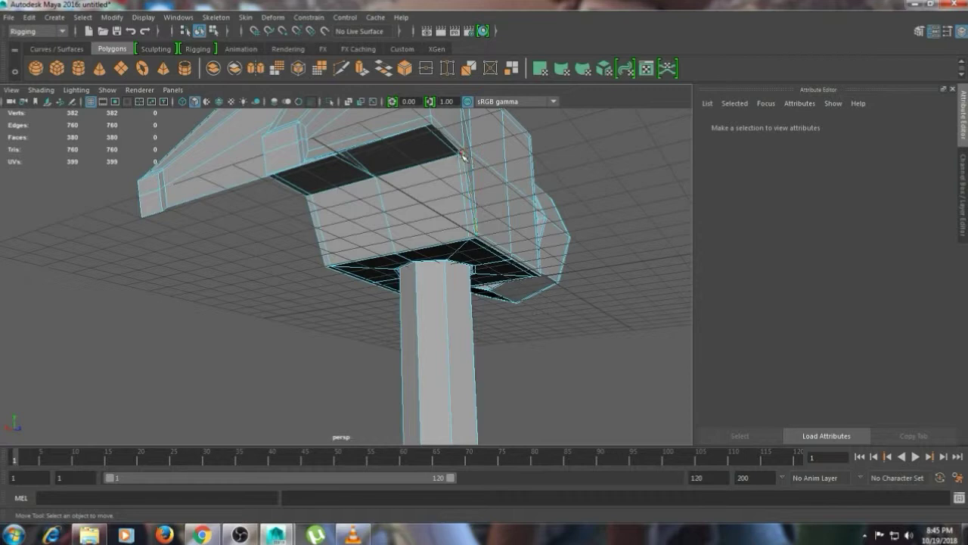
click(465, 155)
alt+drag(505, 191, 448, 242)
shift+click(496, 227)
key(3)
right_click(448, 242)
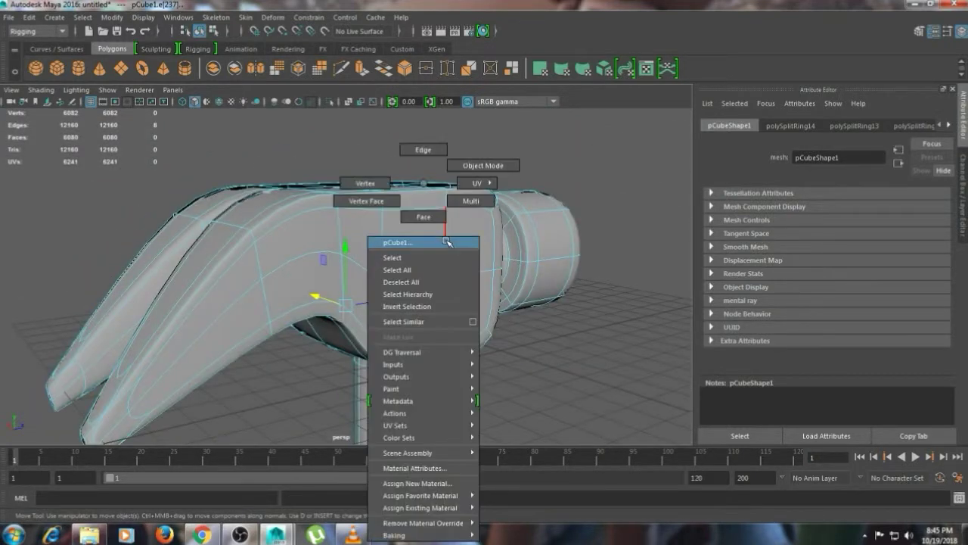
click(483, 165)
- Move the outer vertices at the base of one claw slightly inward across the head's width
alt+drag(475, 162, 581, 381)
click(519, 311)
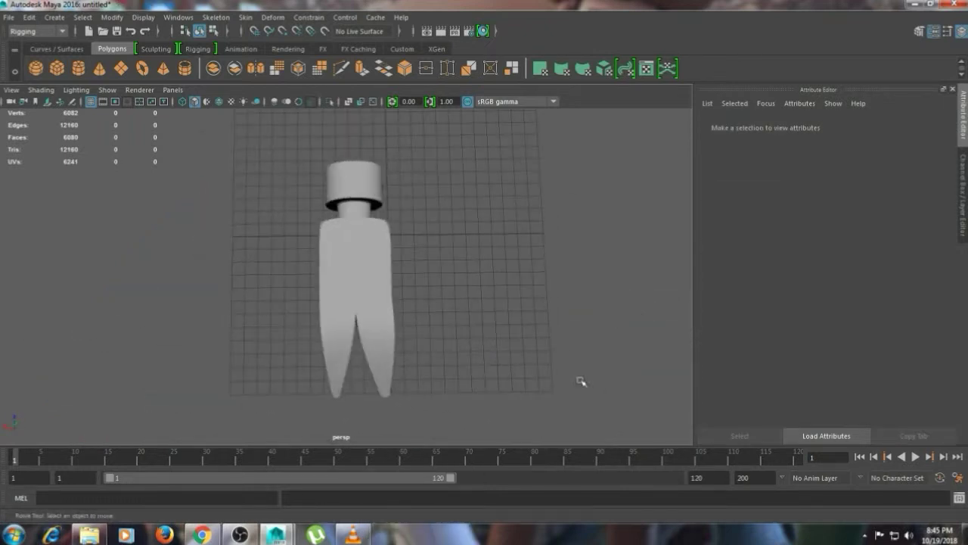
scroll(532, 356, up, 2)
click(401, 333)
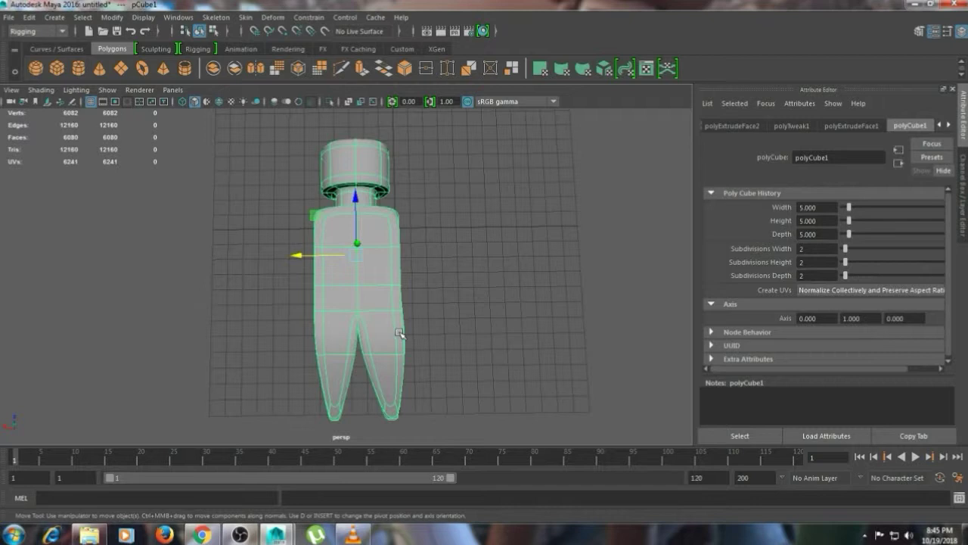
right_drag(400, 186, 344, 186)
drag(444, 378, 384, 330)
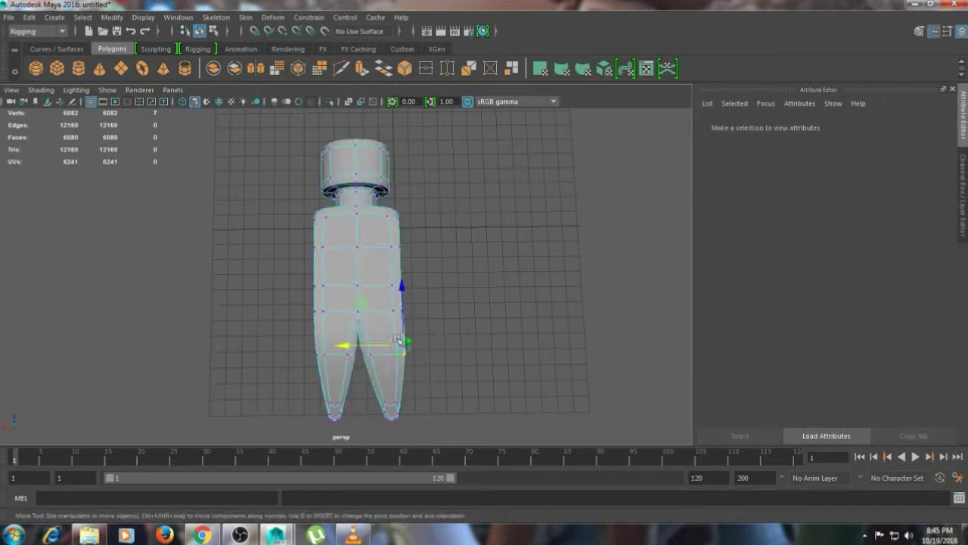
click(356, 344)
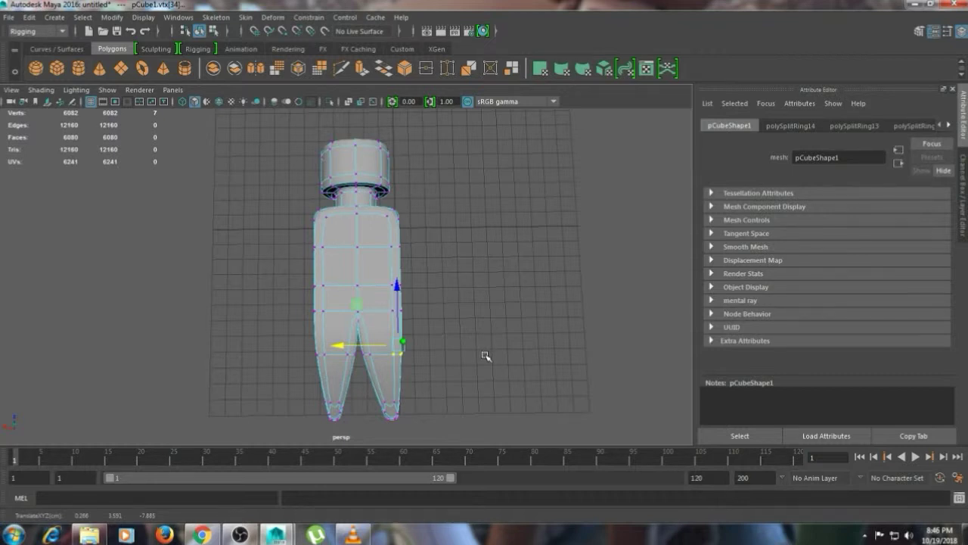
click(486, 355)
- Compare the hammer head's unsmoothed and smoothed displays, and examine the claws from behind in object mode
key(1)
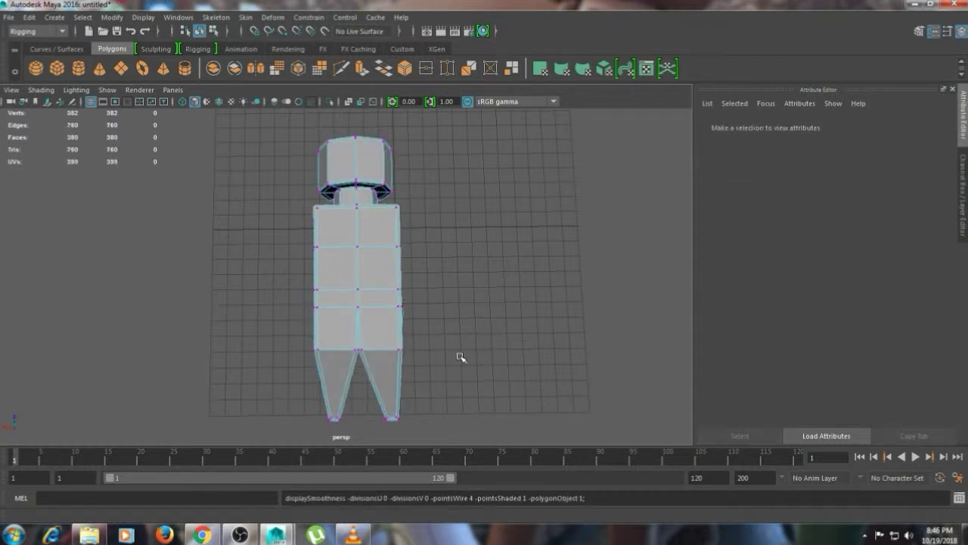
key(3)
key(1)
key(3)
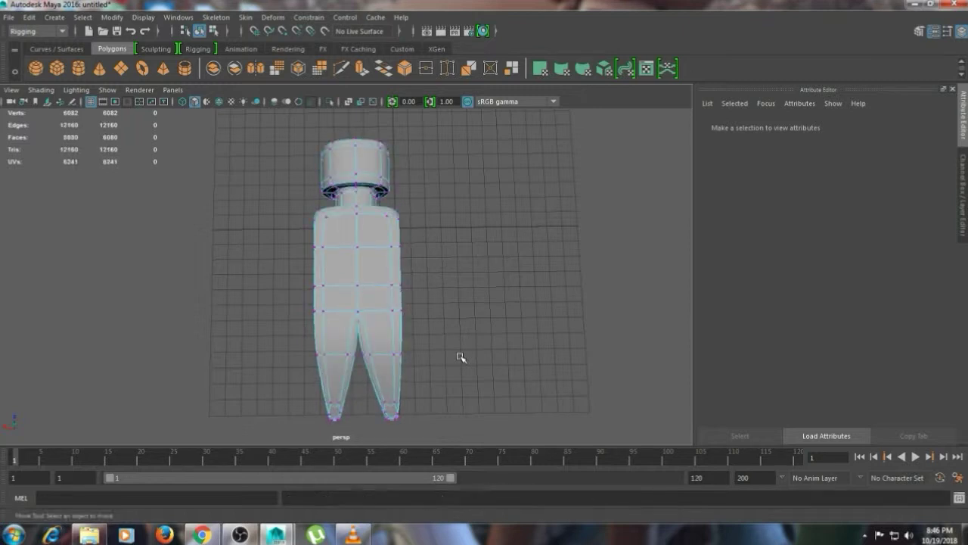
alt+drag(461, 358, 432, 262)
right_drag(361, 189, 402, 198)
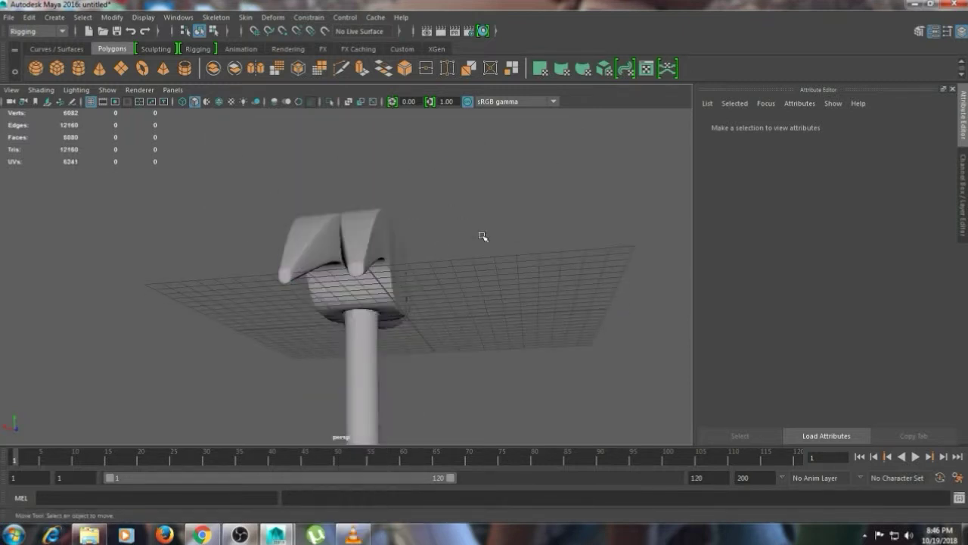
alt+drag(482, 236, 521, 288)
- On the unsmoothed hammer, shift the side vertex at the claw's root slightly inward and restore the smooth preview
click(426, 258)
key(1)
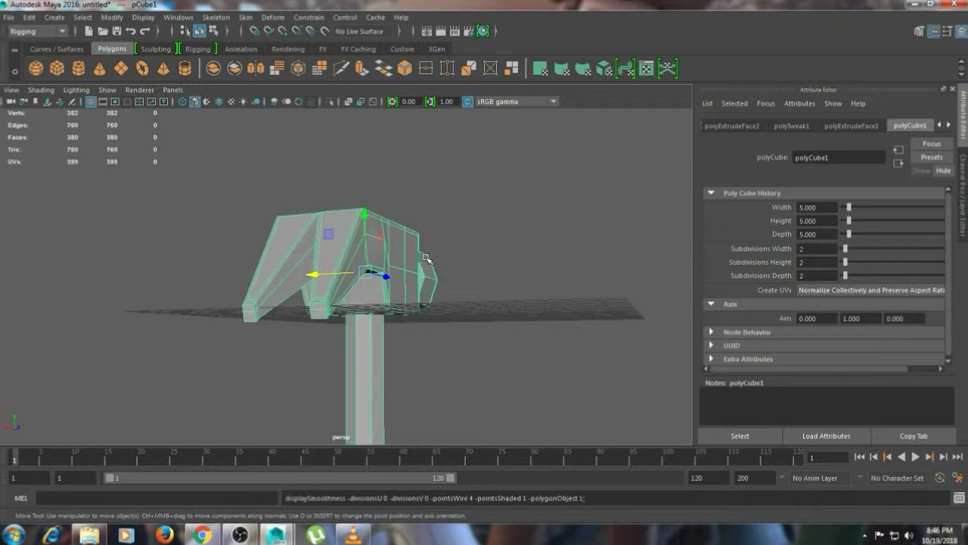
scroll(426, 258, up, 3)
right_drag(395, 252, 344, 184)
alt+drag(446, 247, 496, 307)
click(385, 233)
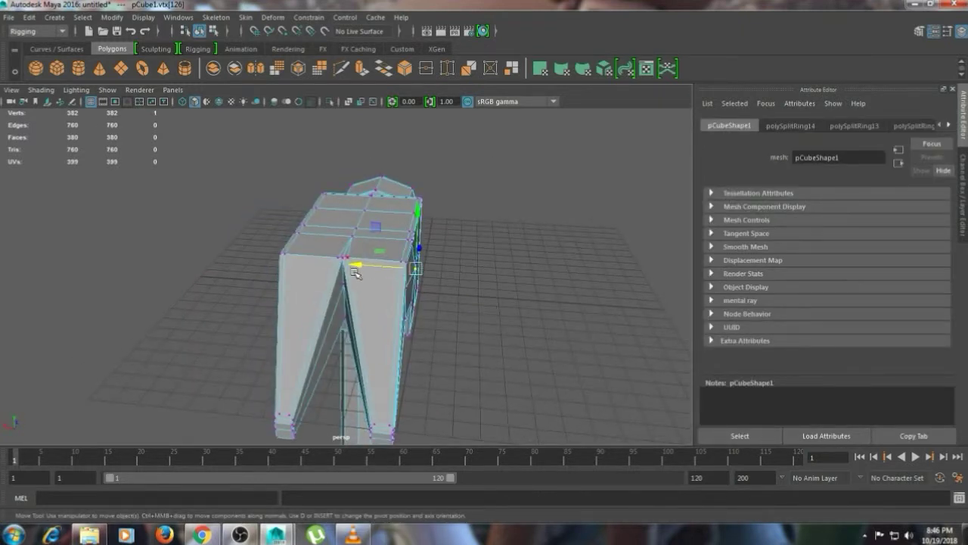
drag(354, 273, 365, 267)
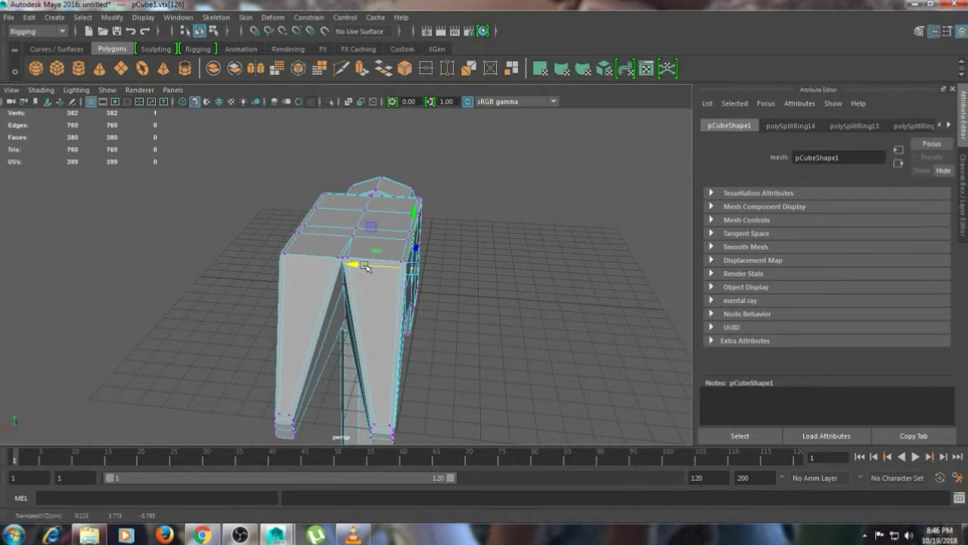
key(3)
- Examine the smoothed hammer in object mode from the side, from behind and from above
click(533, 289)
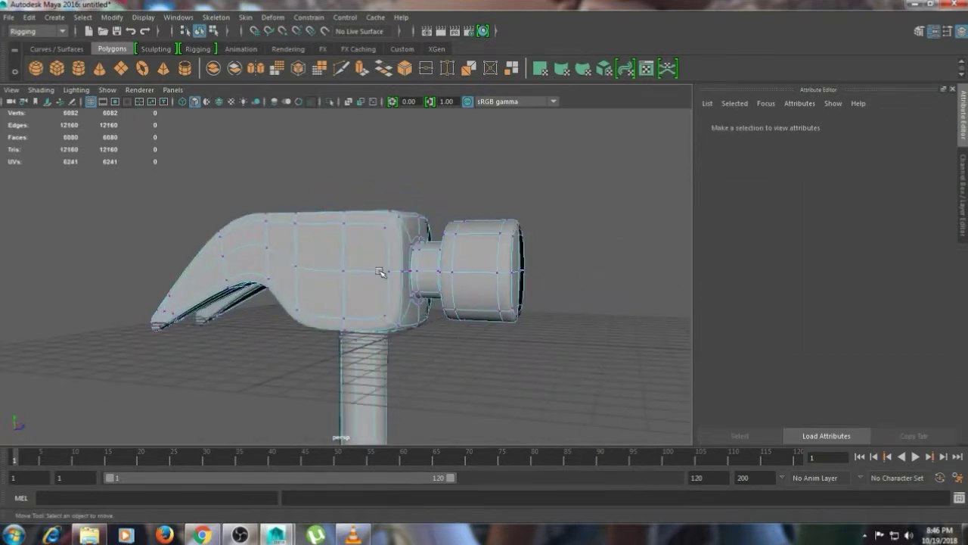
right_drag(315, 183, 374, 164)
alt+drag(302, 329, 577, 346)
alt+right_drag(577, 345, 387, 344)
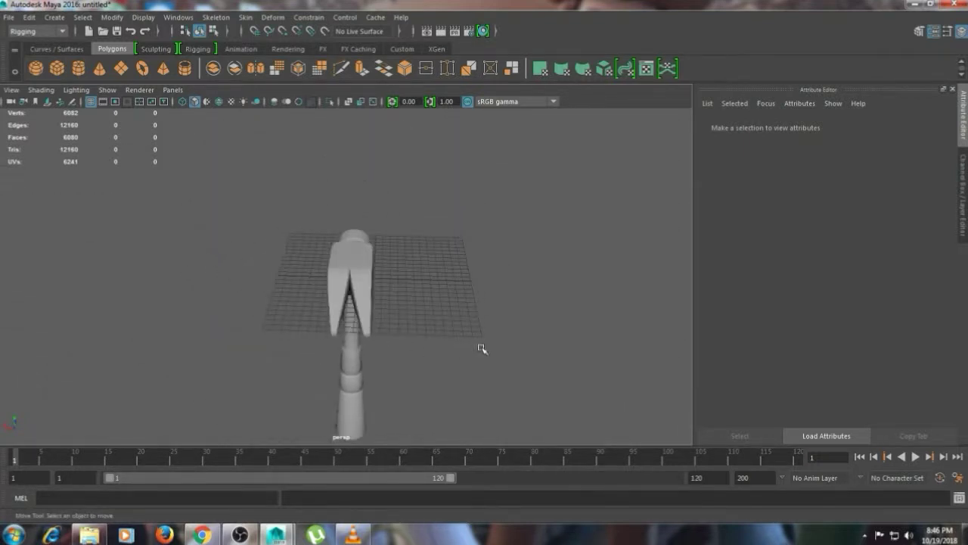
alt+drag(482, 349, 390, 358)
alt+drag(495, 381, 368, 345)
- Shift the vertices at both claw tips slightly sideways, and return to object mode
click(366, 350)
right_drag(365, 349, 305, 185)
drag(450, 394, 450, 394)
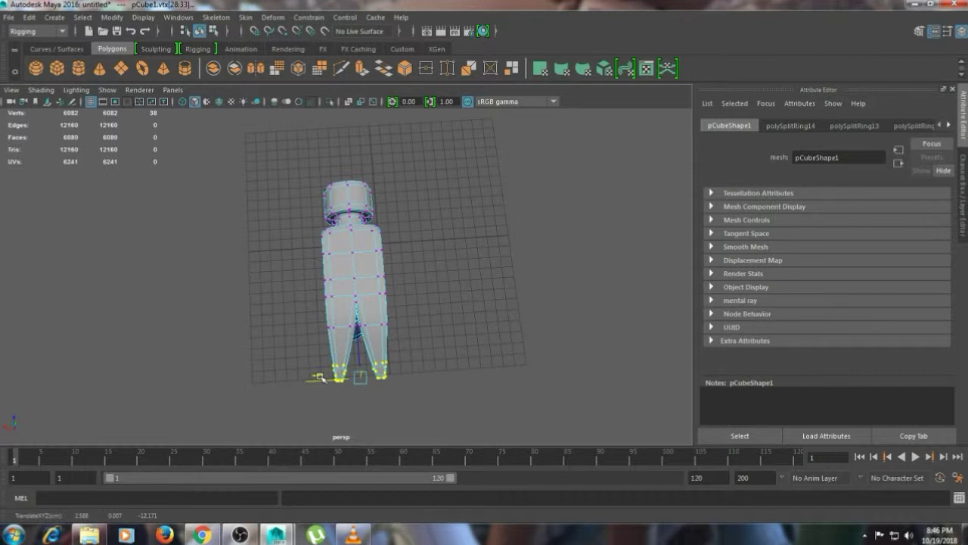
click(492, 346)
alt+drag(492, 346, 588, 282)
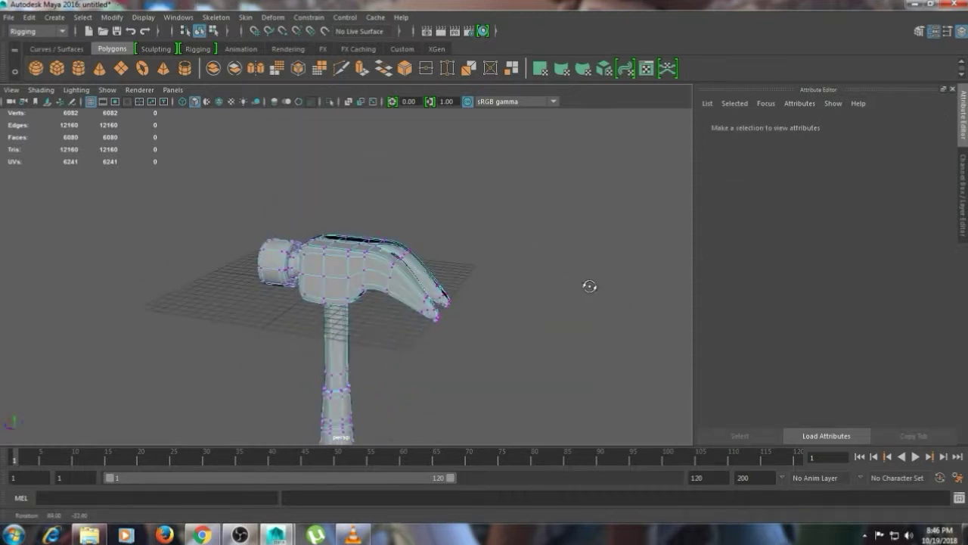
right_drag(362, 264, 426, 162)
alt+drag(523, 285, 360, 244)
- Assign a new Lambert material to the whole hammer and set its color to white
click(360, 241)
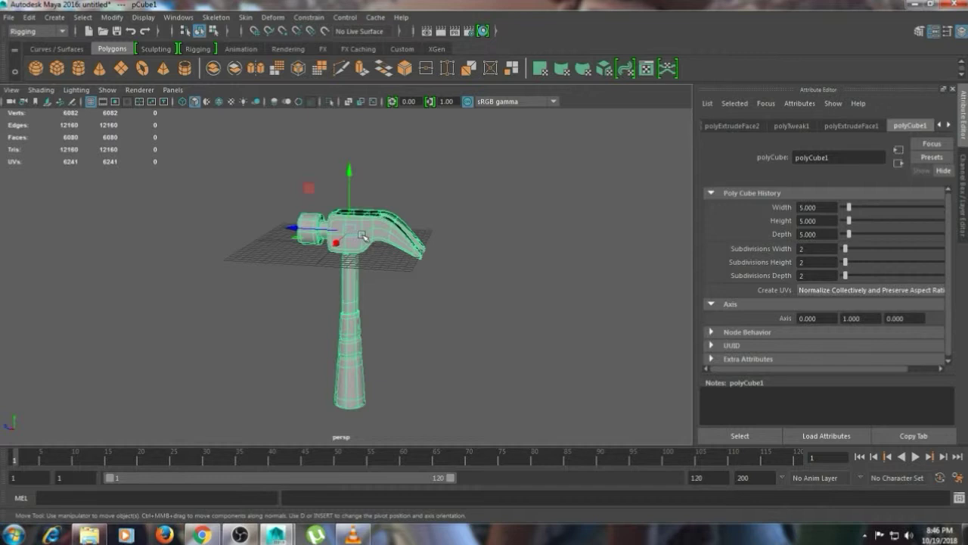
right_drag(362, 237, 379, 483)
click(412, 354)
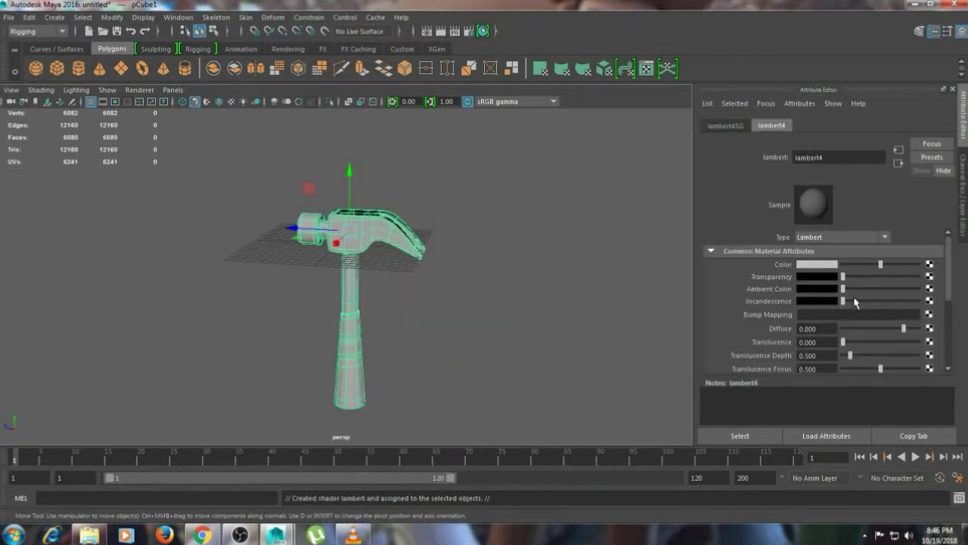
click(816, 264)
click(747, 253)
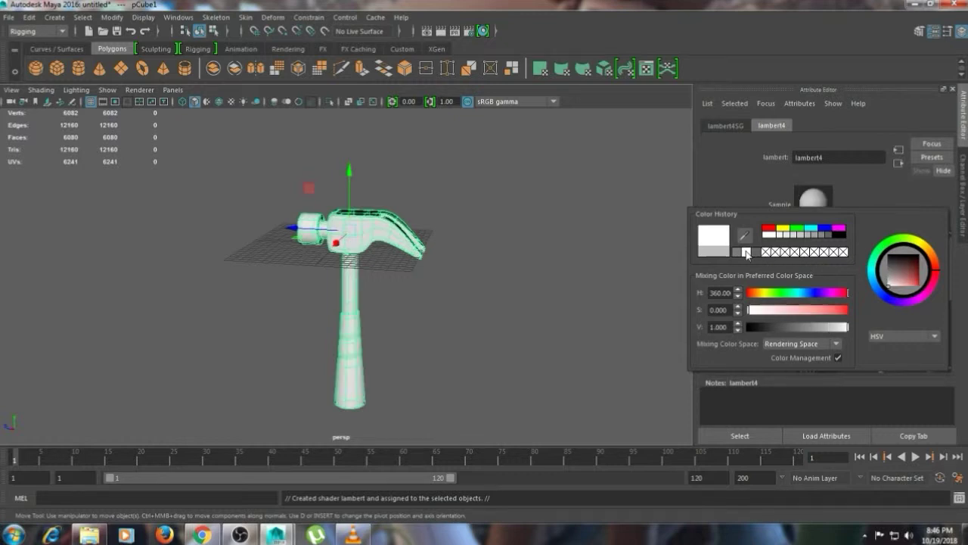
click(448, 273)
- Select all faces of the flared handle grip, leaving the upper shaft unselected
alt+middle_drag(448, 273, 484, 210)
scroll(387, 263, up, 4)
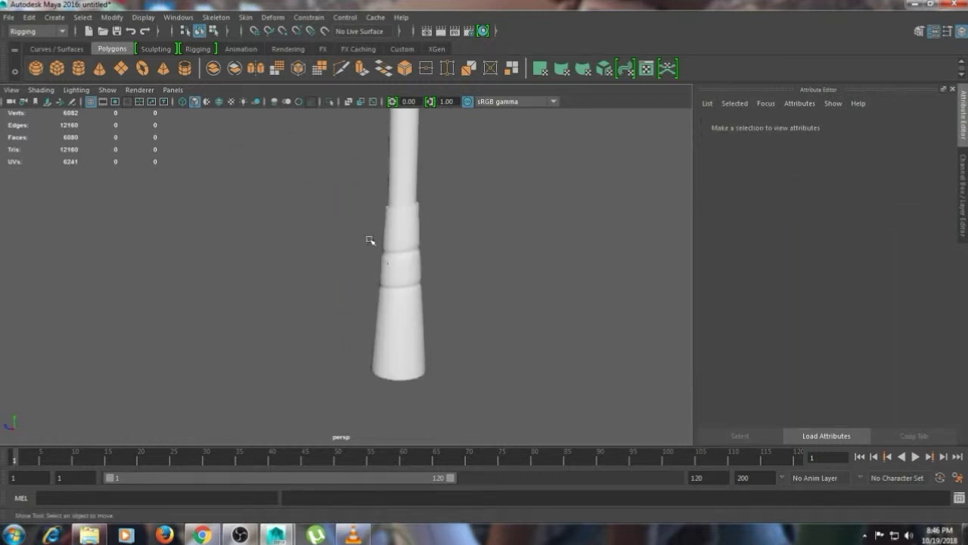
drag(366, 233, 466, 338)
right_drag(399, 243, 401, 216)
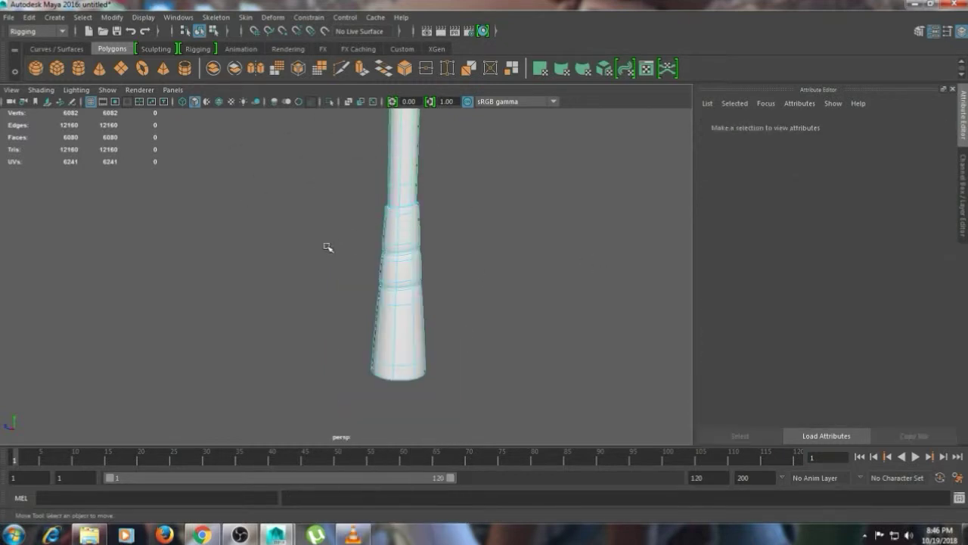
drag(327, 247, 525, 404)
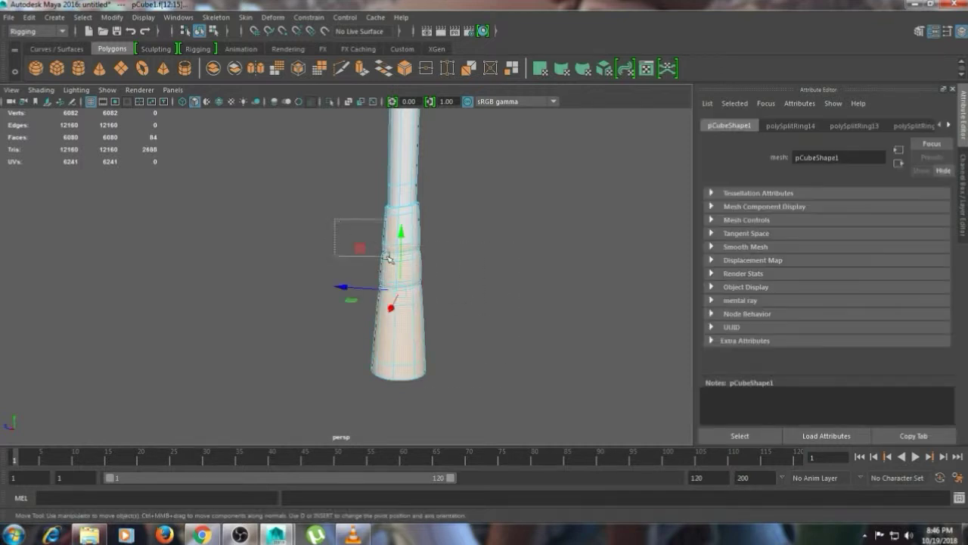
drag(388, 259, 556, 412)
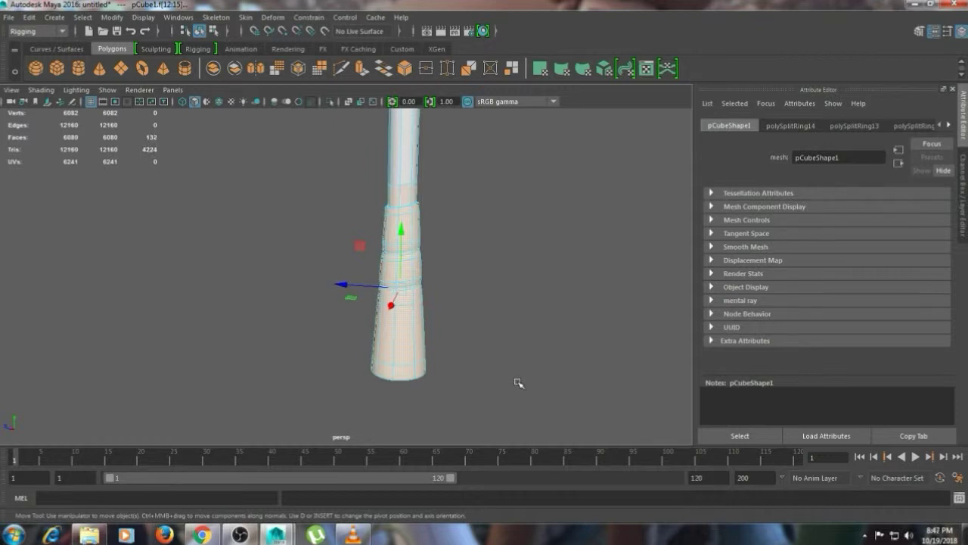
- Assign a new Lambert material to the grip faces and set its color to a grey with value 0.193
right_drag(401, 333, 401, 483)
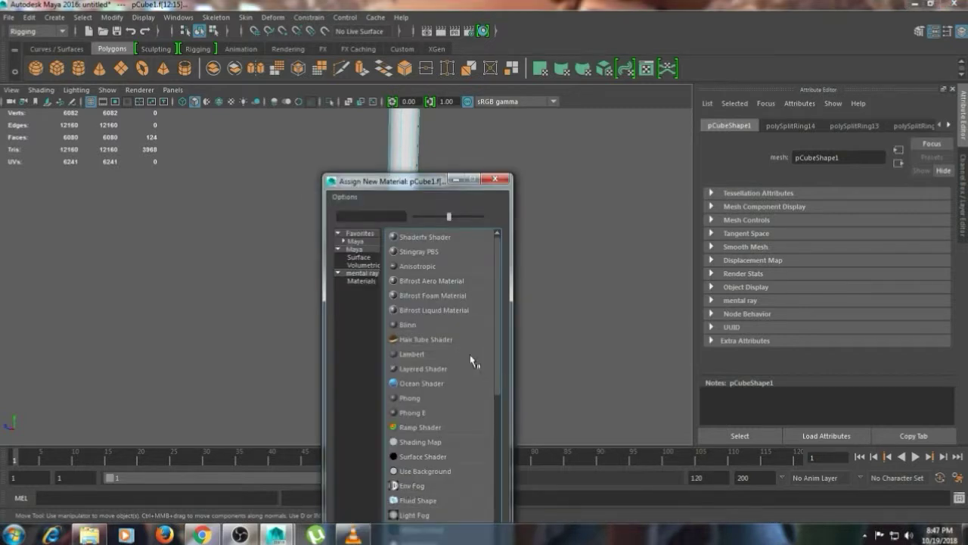
click(412, 356)
click(828, 266)
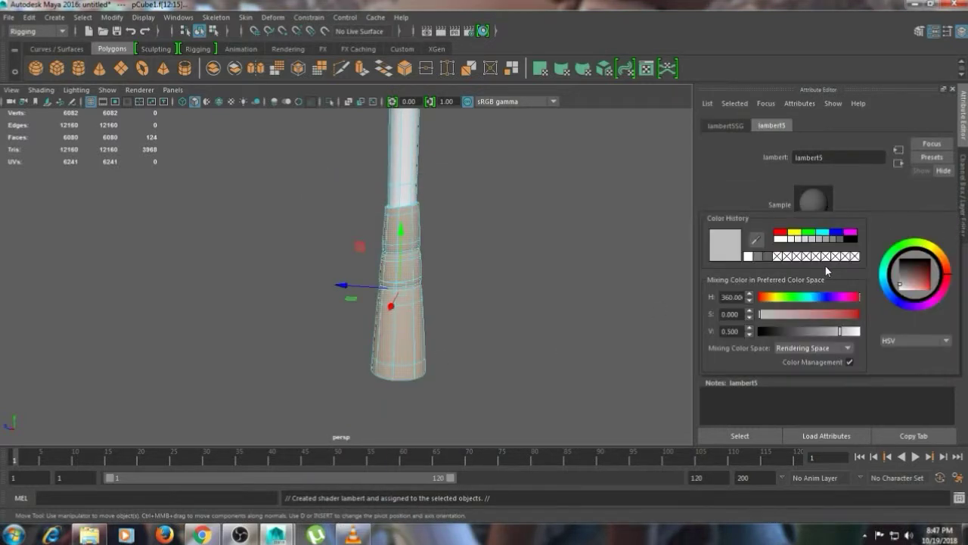
click(768, 258)
click(757, 259)
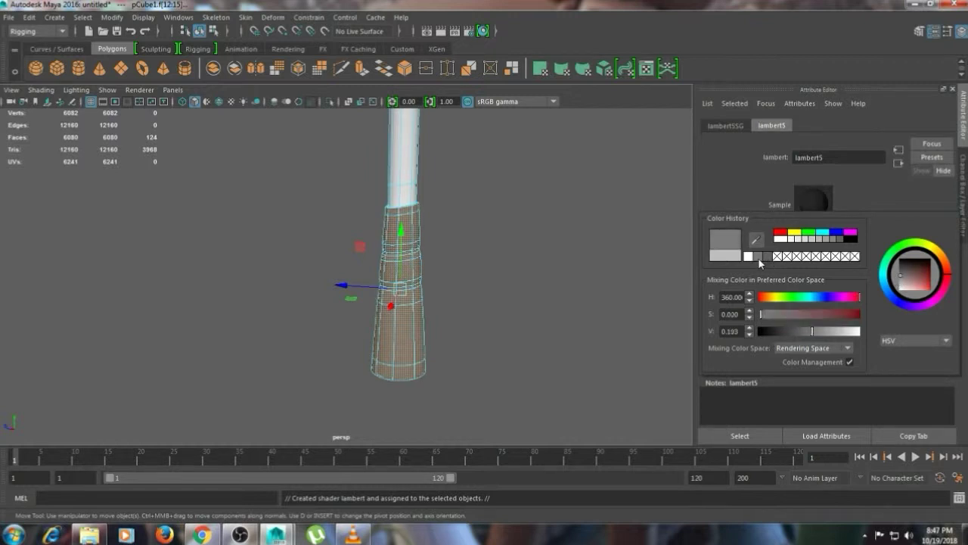
click(562, 260)
- Return to object mode and examine the two-tone hammer, including the material boundary at the grip's upper edge
scroll(555, 264, down, 5)
scroll(552, 303, up, 3)
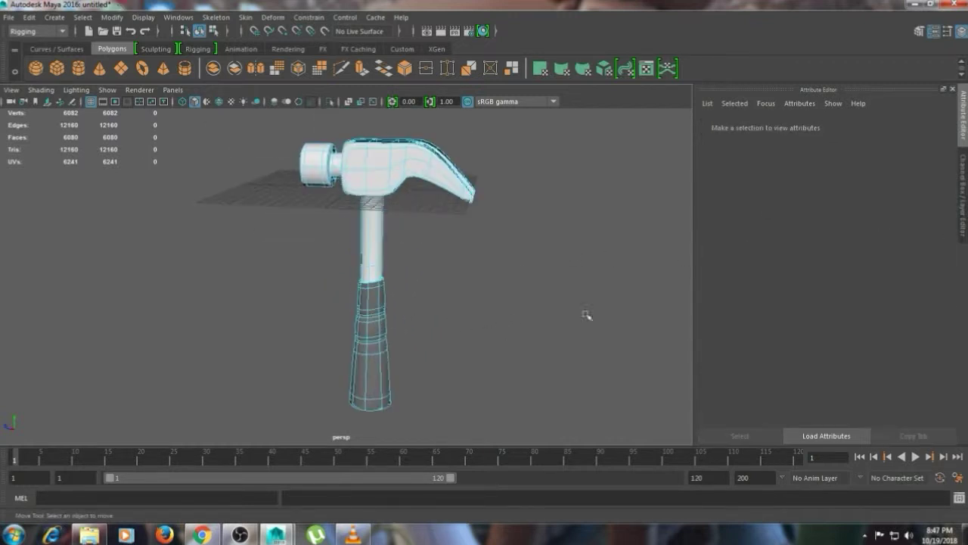
right_drag(357, 176, 411, 158)
alt+drag(519, 270, 499, 247)
scroll(498, 248, up, 1)
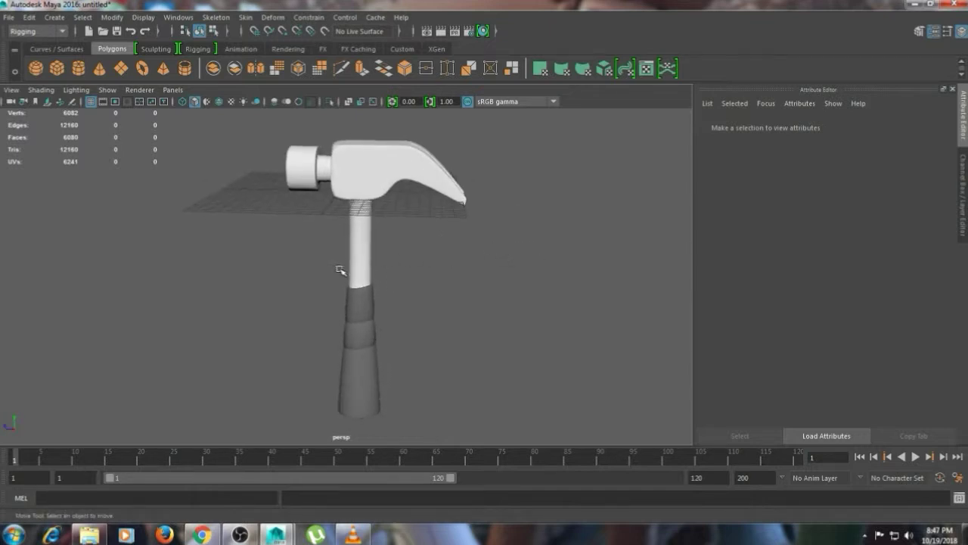
click(368, 267)
key(f)
click(520, 303)
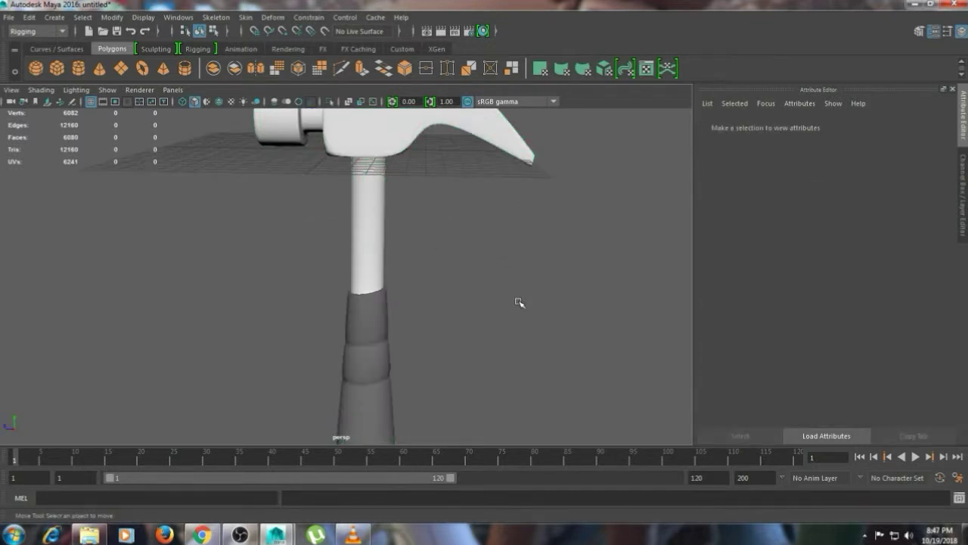
scroll(495, 292, down, 3)
scroll(370, 291, down, 1)
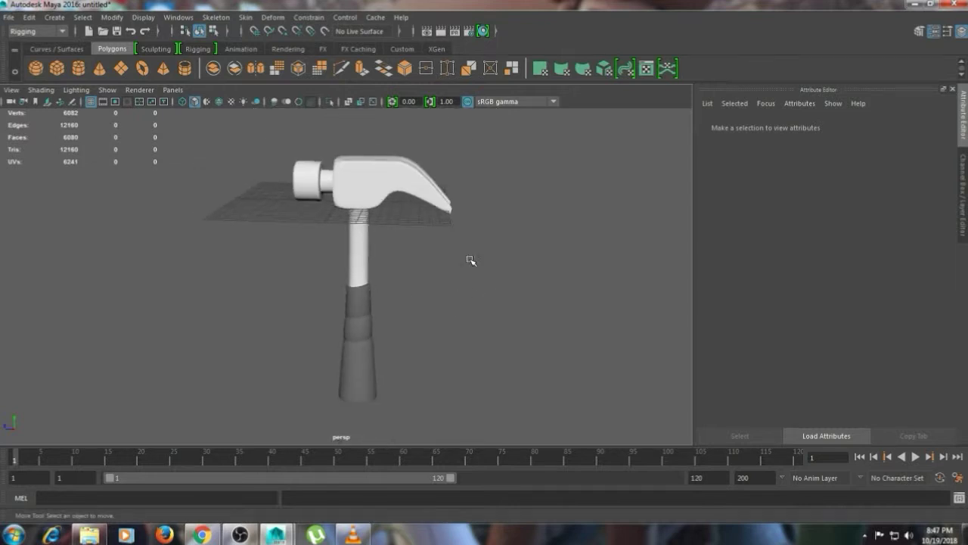
- Smooth the hammer mesh with exponential divisions at division level 1 and OpenSubdiv Catmull-Clark subdivision
click(333, 196)
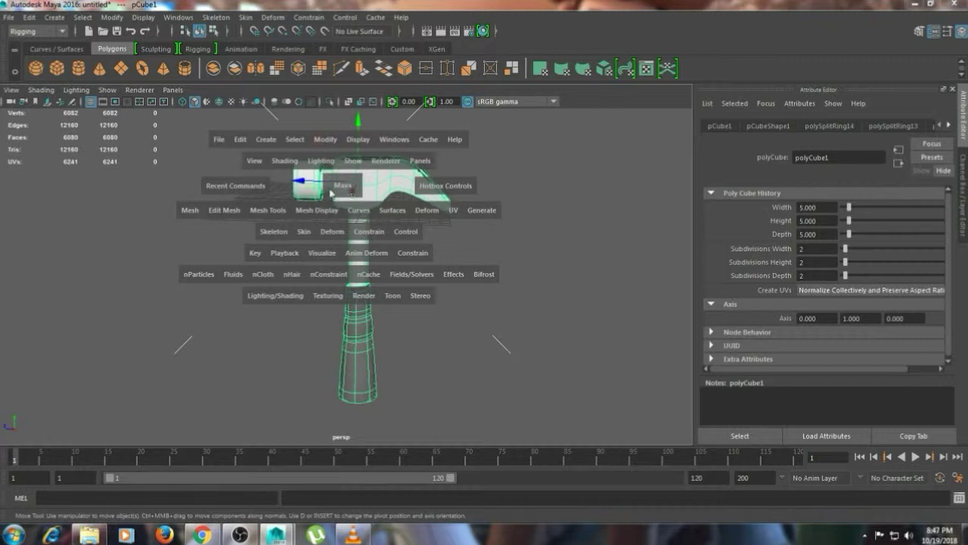
key(space)
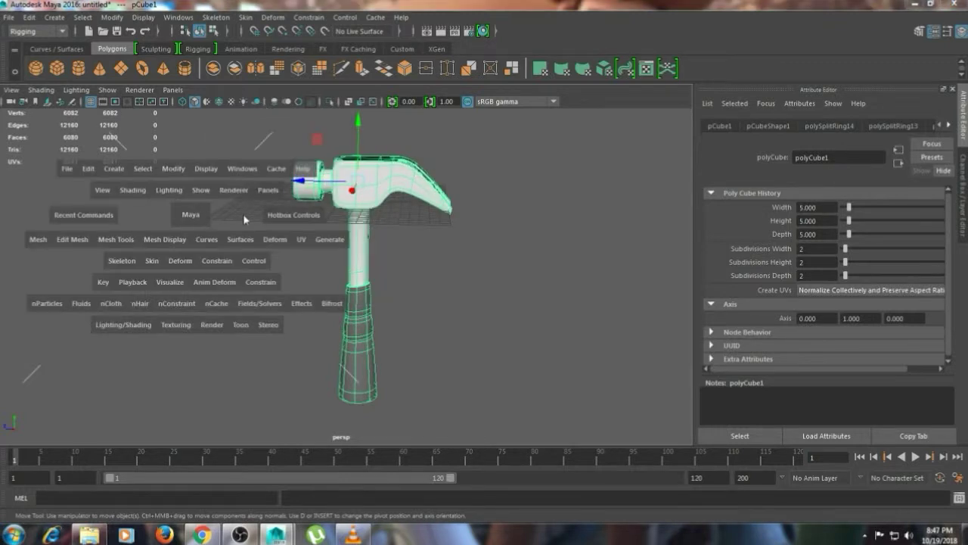
click(42, 239)
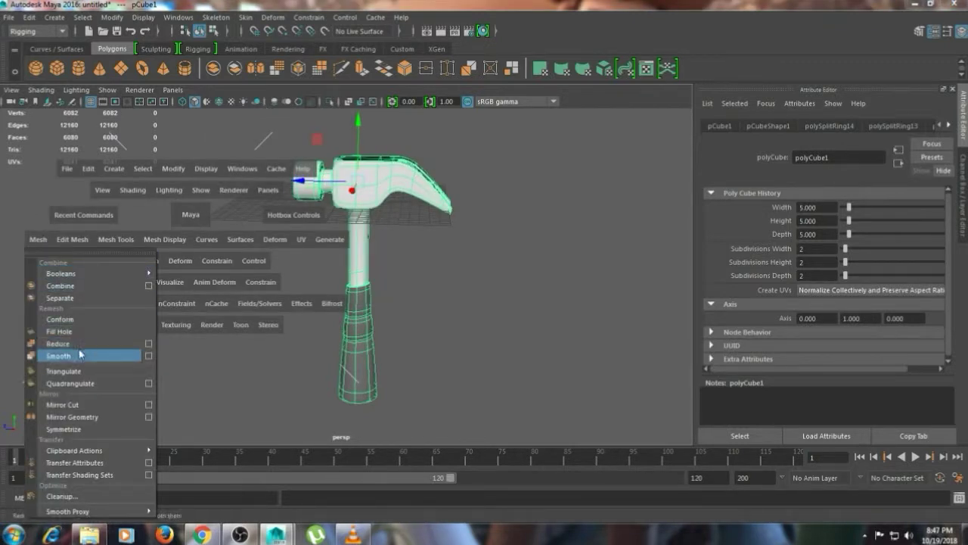
click(149, 356)
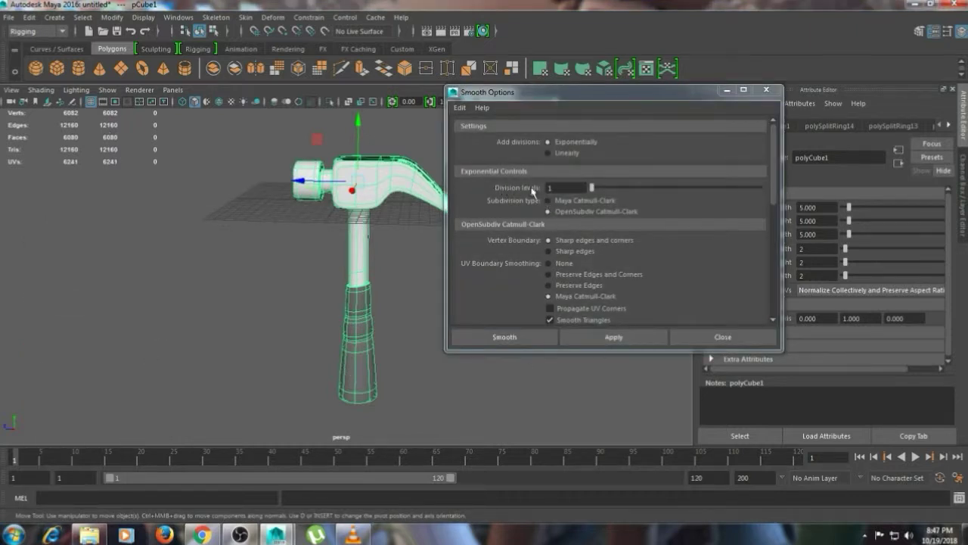
click(534, 335)
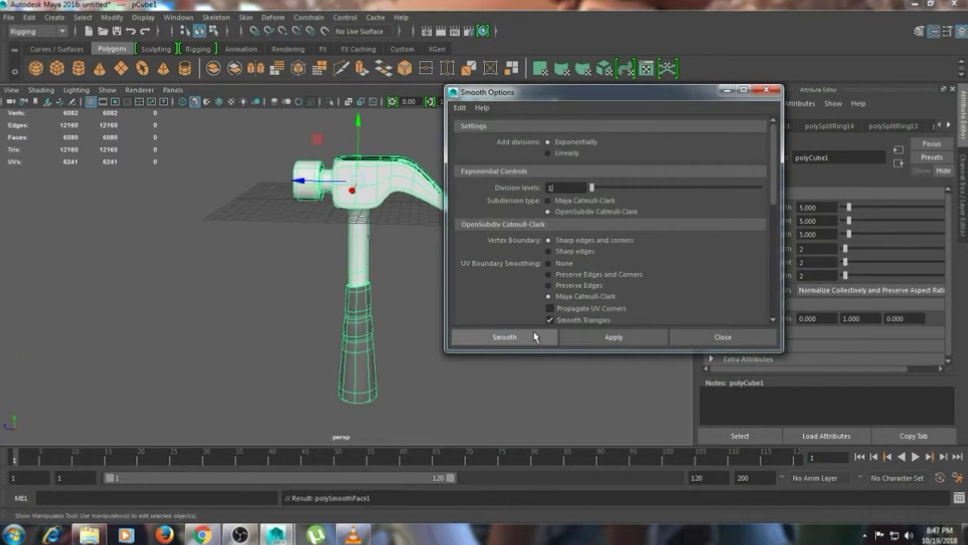
click(451, 323)
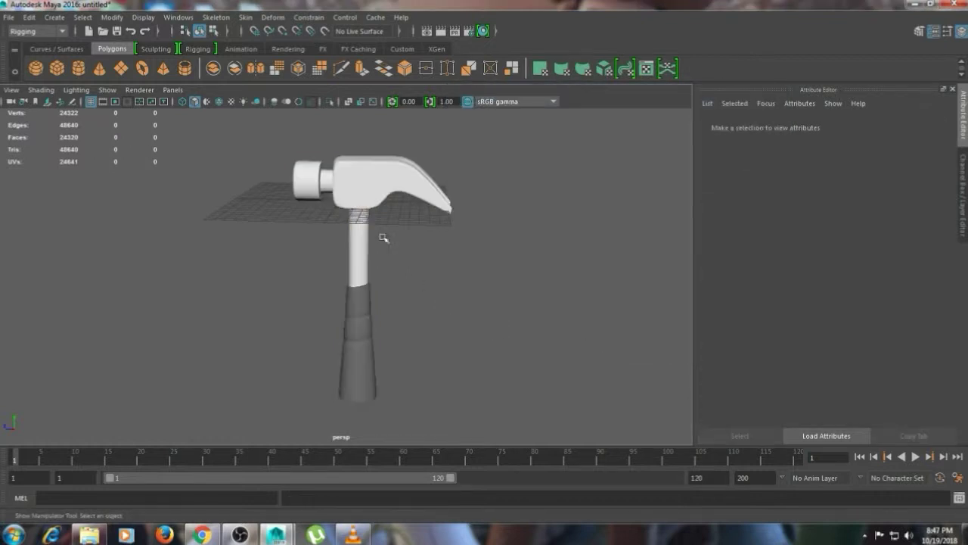
- Export the whole hammer scene in OBJexport format, overwriting hammer.obj on the Desktop
click(371, 217)
click(8, 16)
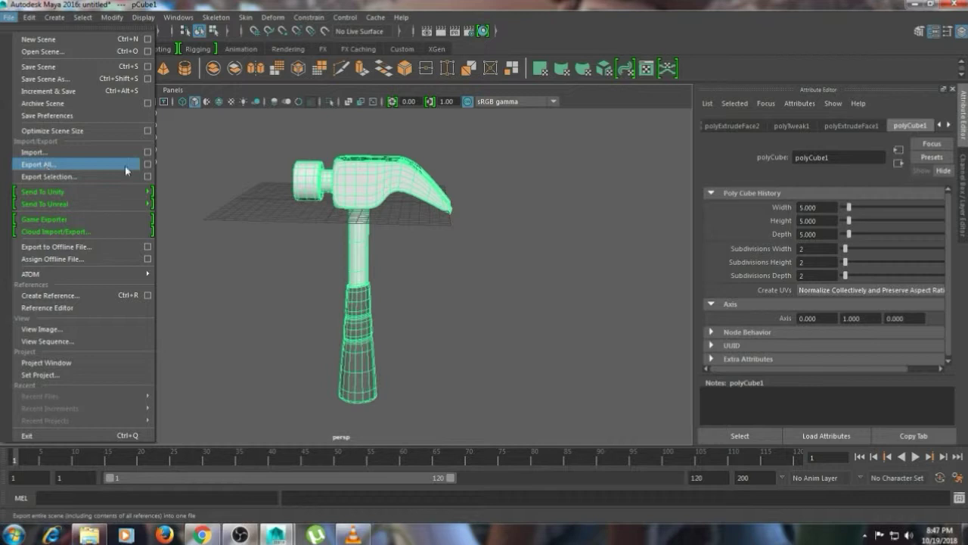
click(152, 165)
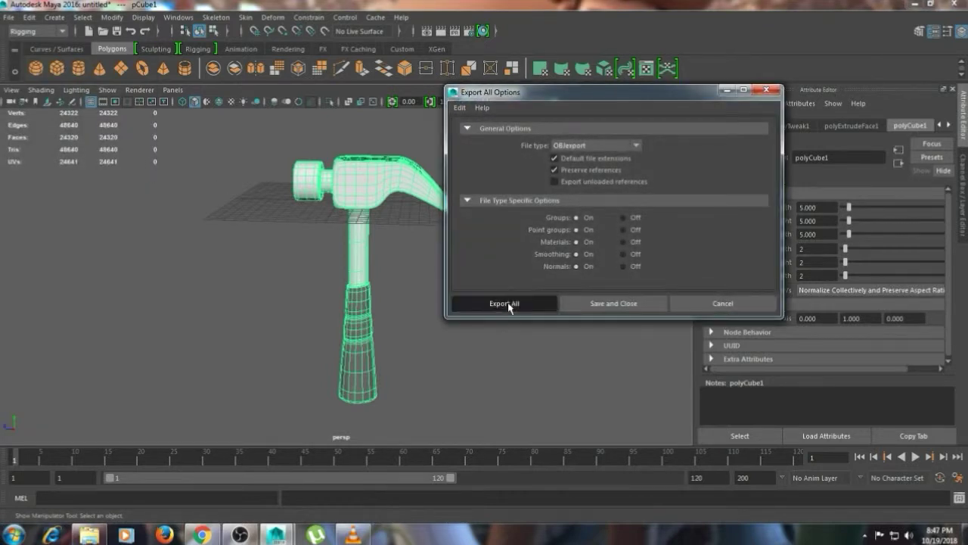
click(507, 302)
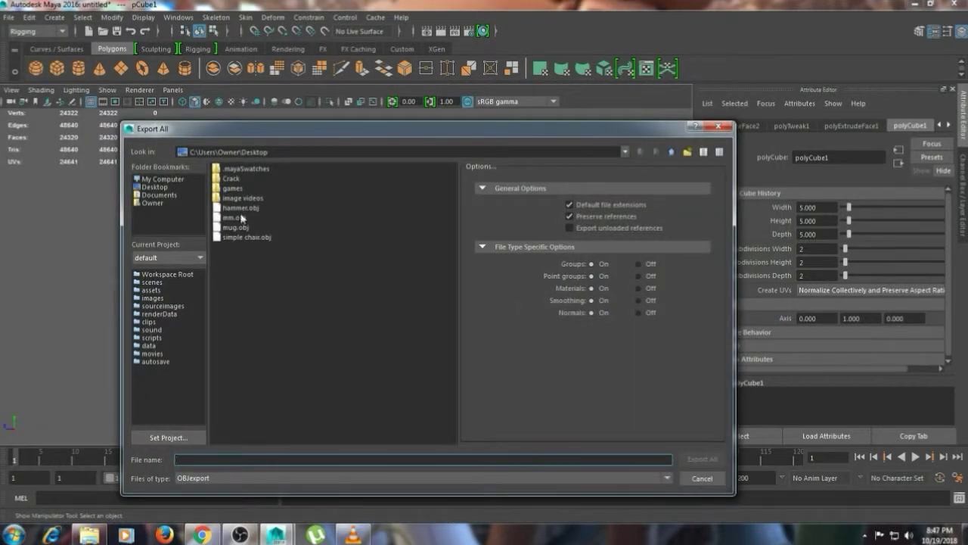
click(241, 208)
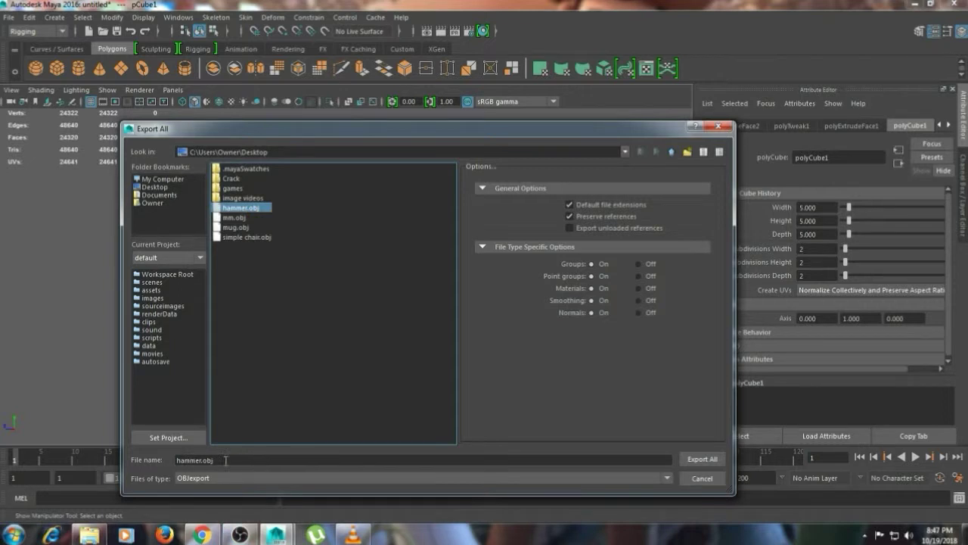
click(695, 463)
click(406, 328)
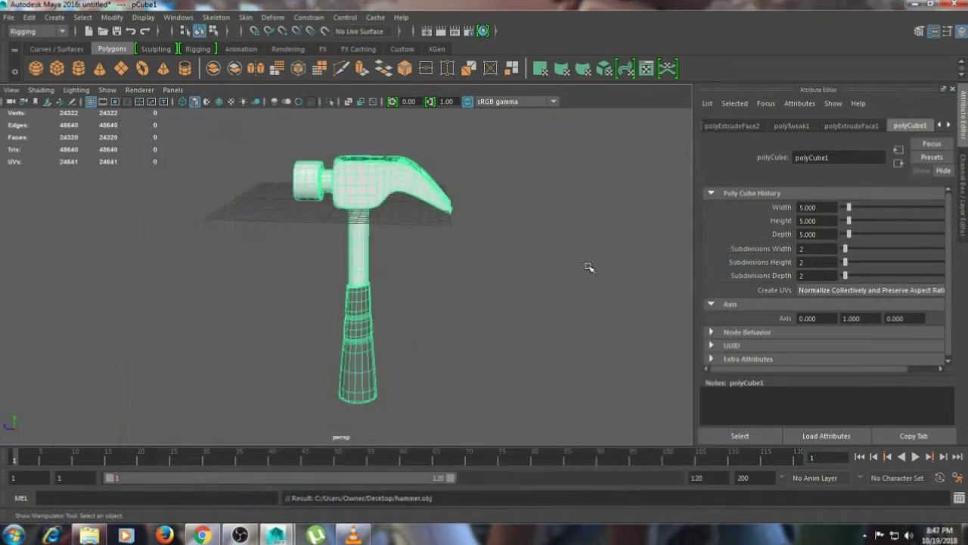
click(587, 267)
- Clear the open windows from the desktop and launch KeyShot 5, allowing it to run
click(910, 4)
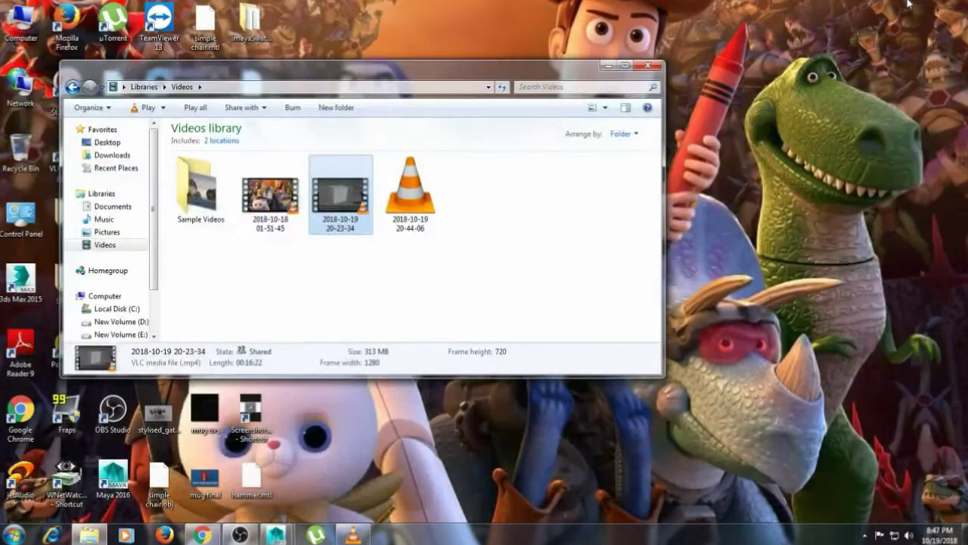
click(607, 67)
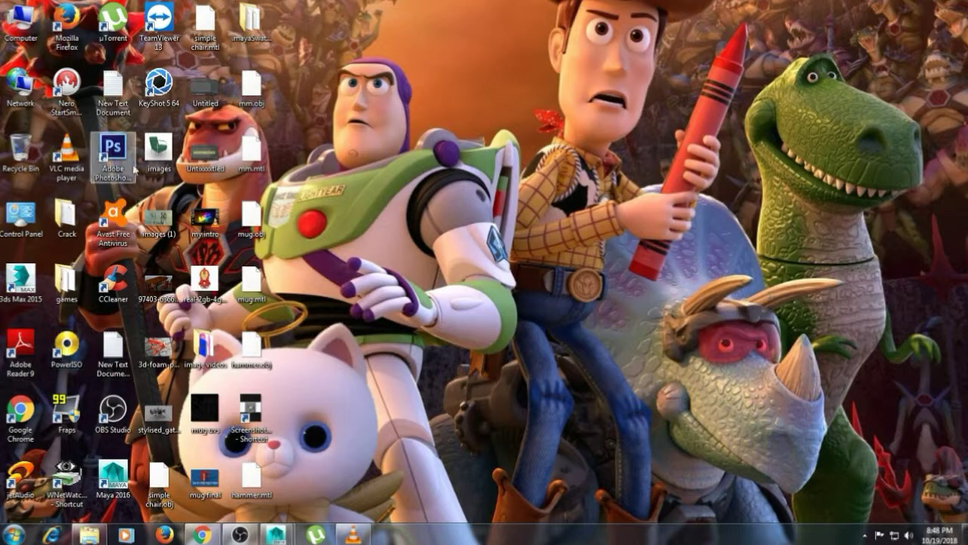
double_click(154, 108)
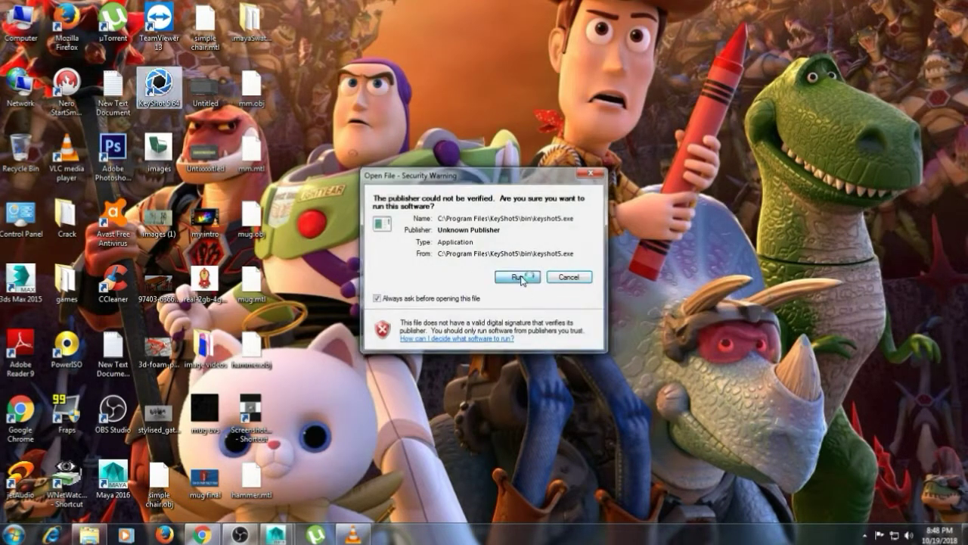
click(517, 275)
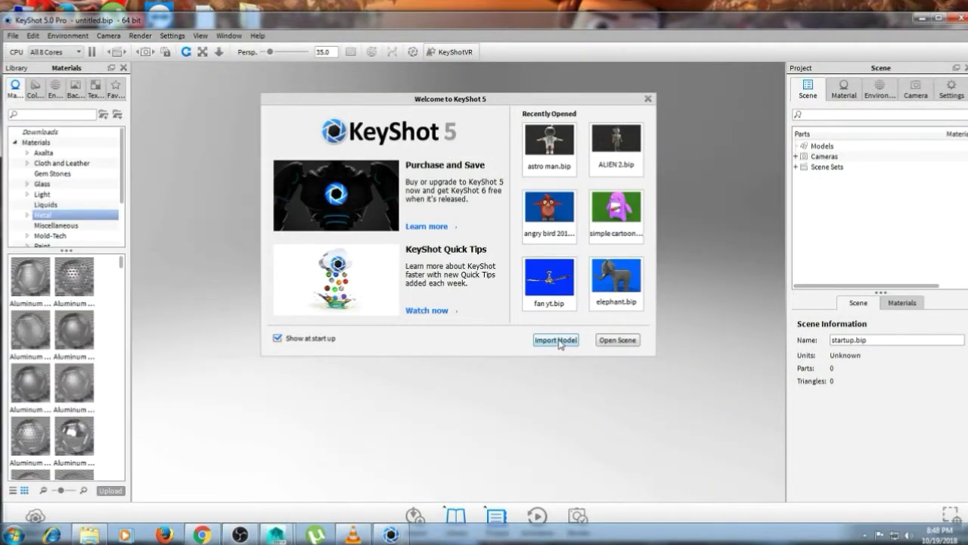
- Import hammer.obj from the Desktop with the default import settings and turn the camera to the hammer's side profile
click(557, 341)
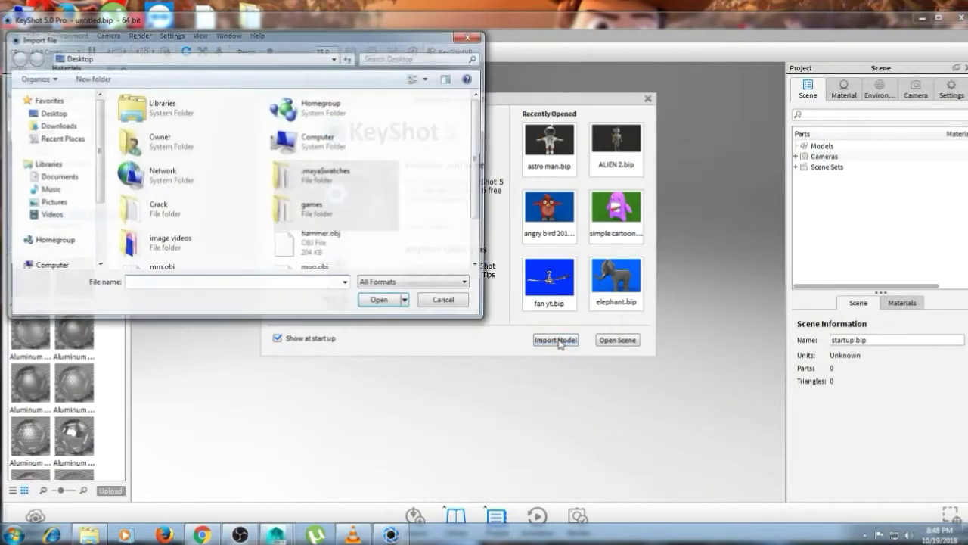
click(330, 254)
click(388, 304)
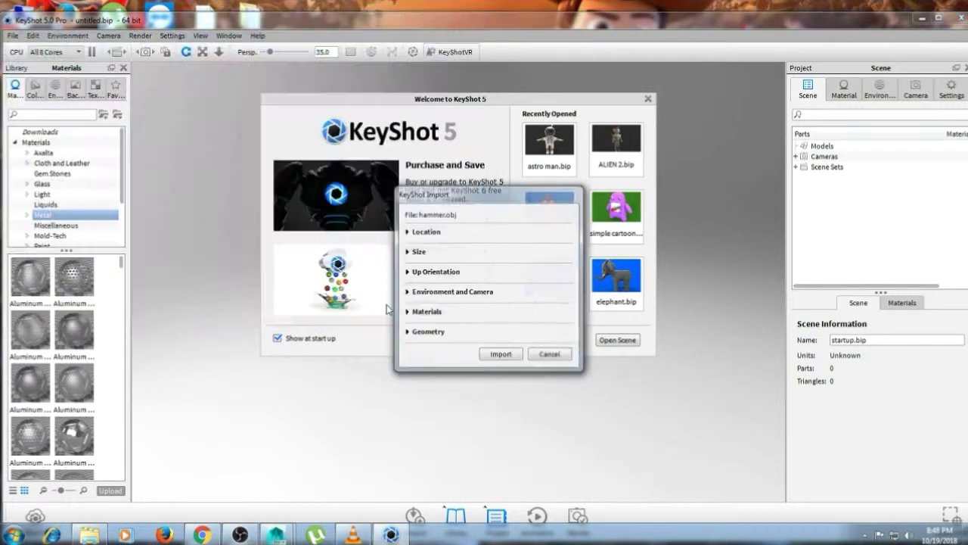
click(494, 357)
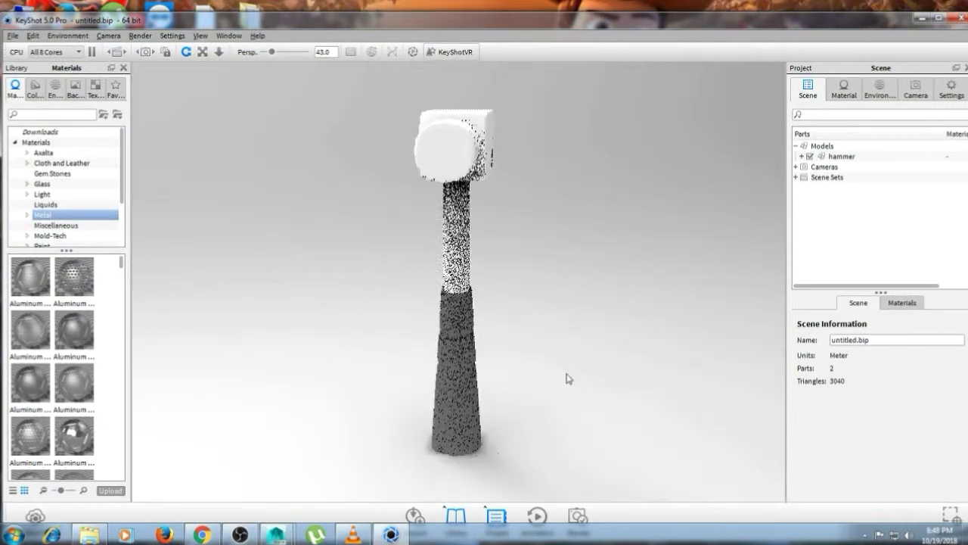
drag(568, 379, 404, 368)
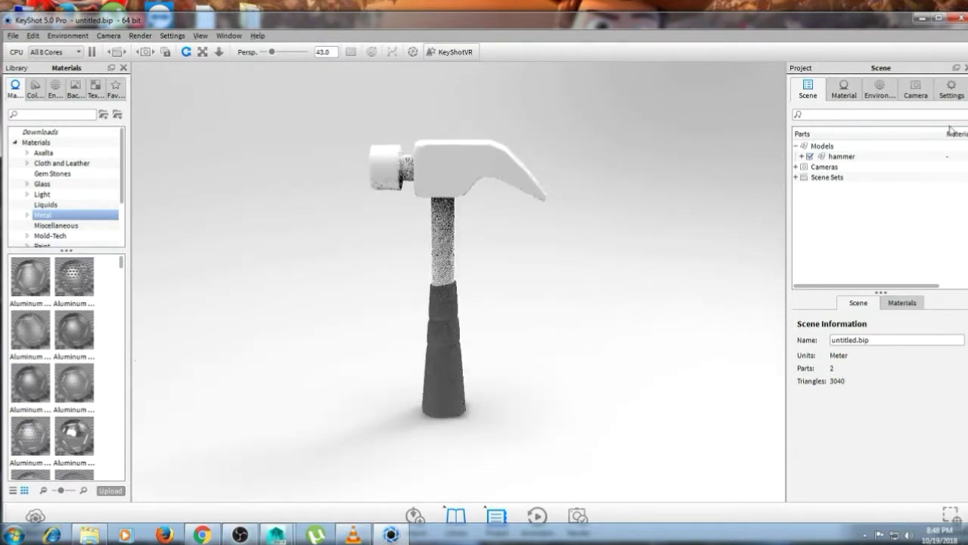
- Switch the environment background from the lighting environment to a solid blue color with RGB 0, 5, 137
click(877, 91)
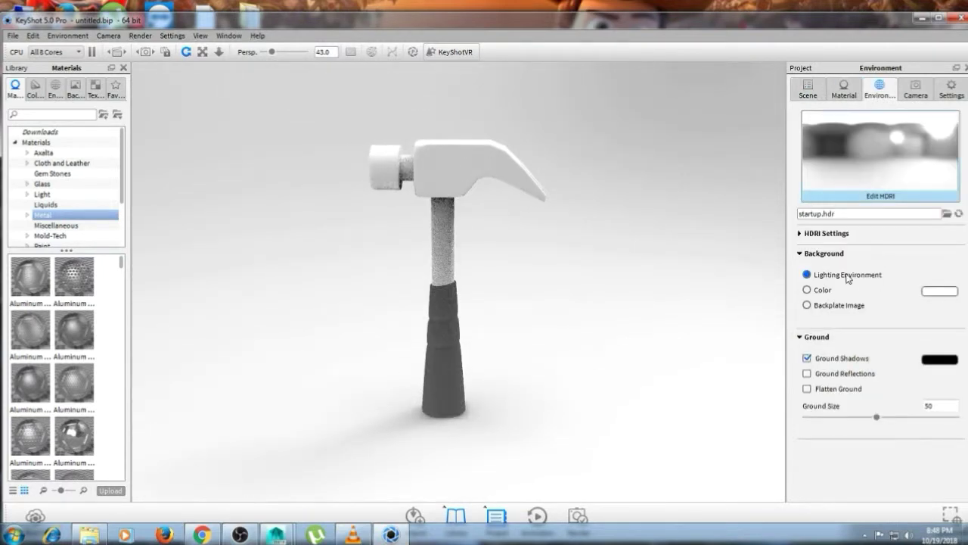
click(807, 290)
click(941, 292)
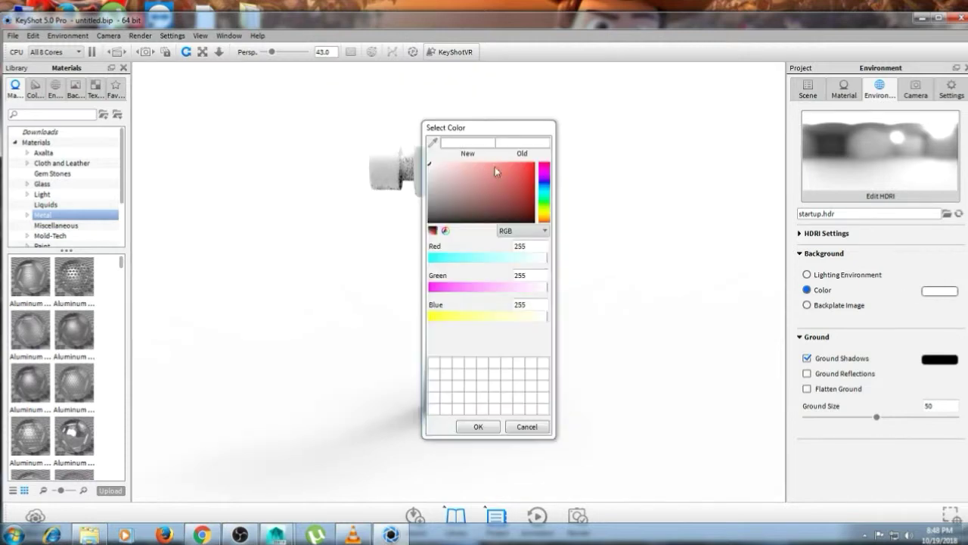
click(542, 183)
drag(527, 182, 534, 190)
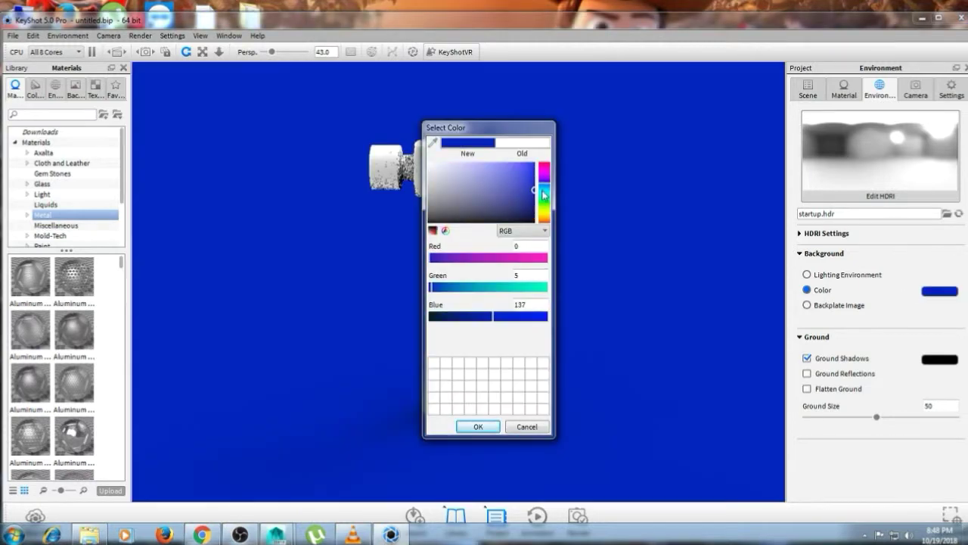
click(484, 426)
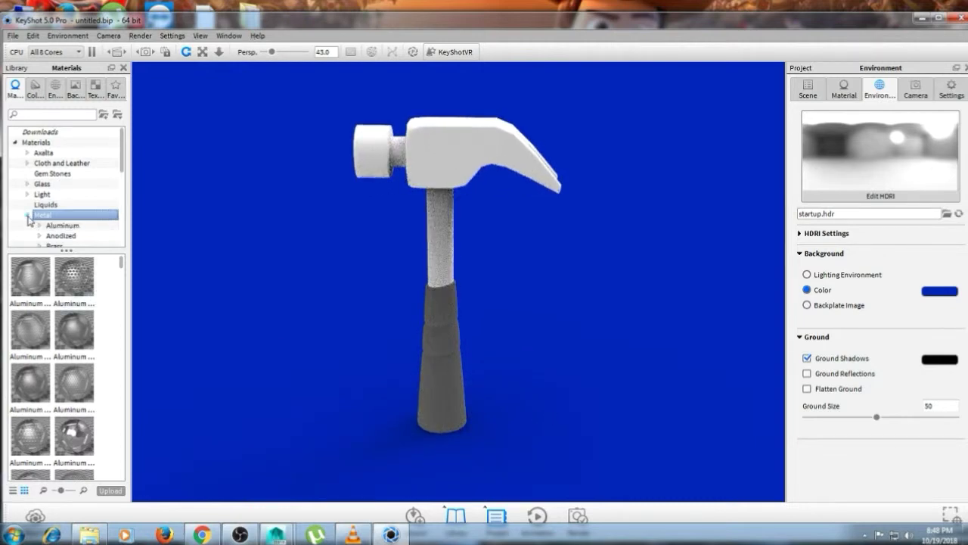
- Apply the Aluminum Rough metal material to the hammer's head and upper shaft
click(27, 216)
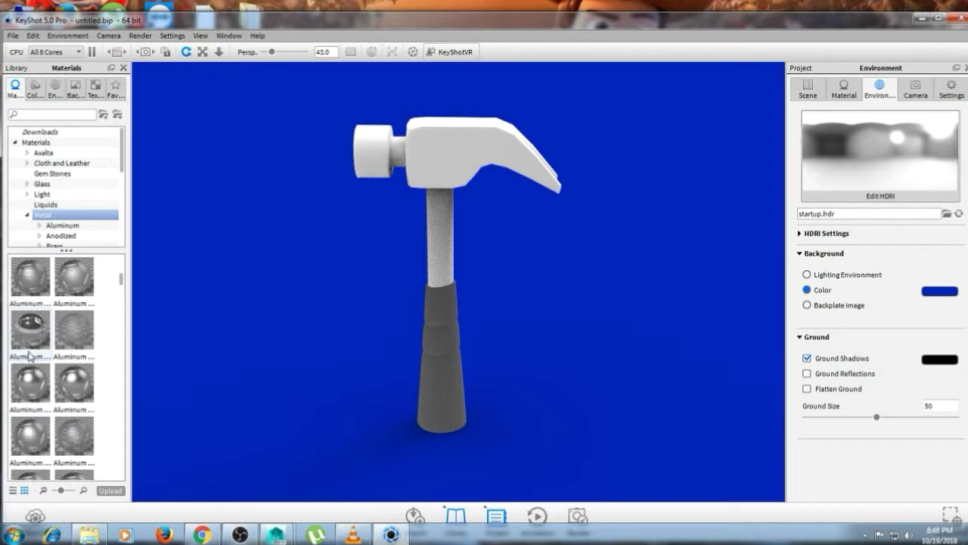
mouse_move(45, 393)
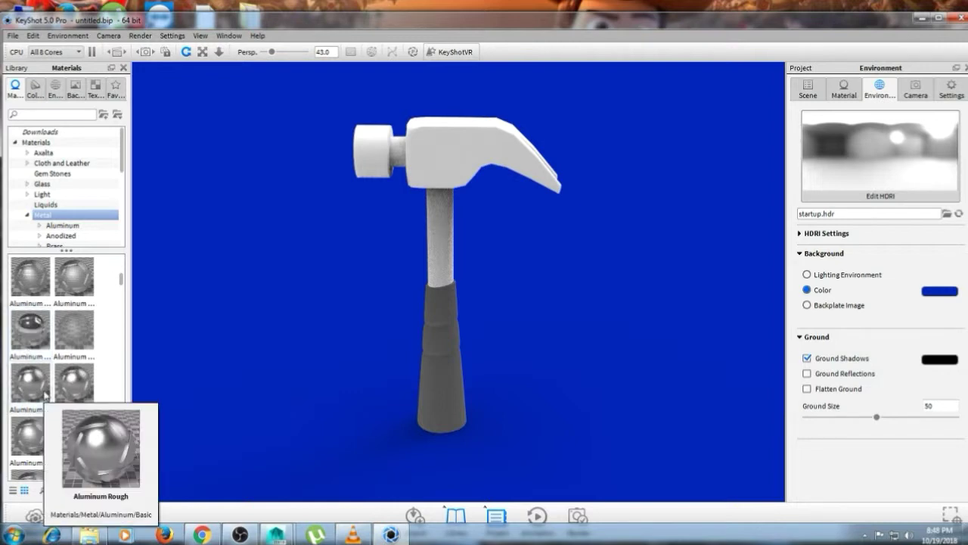
drag(43, 393, 418, 159)
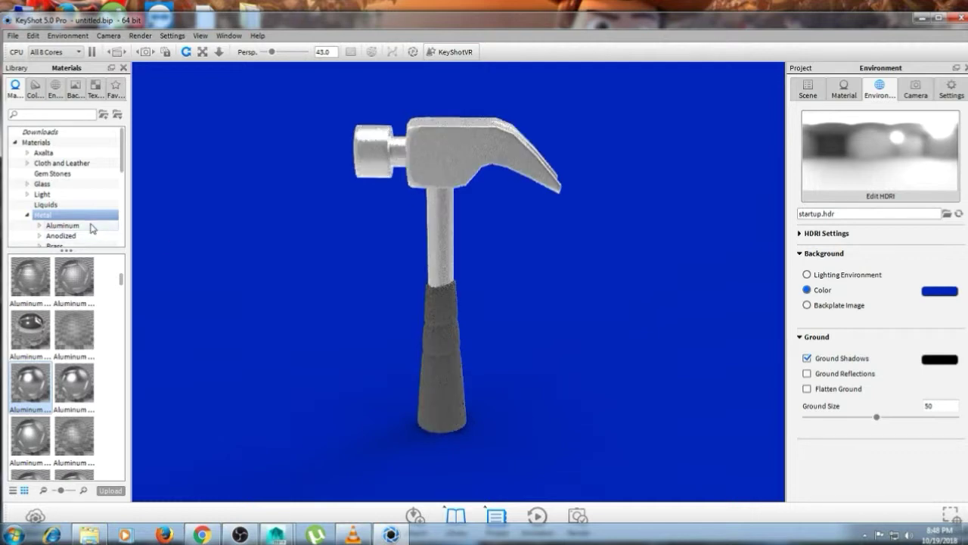
- Apply the Mold-Tech Pebble material to the hammer's handle grip
scroll(78, 234, down, 1)
scroll(78, 234, down, 4)
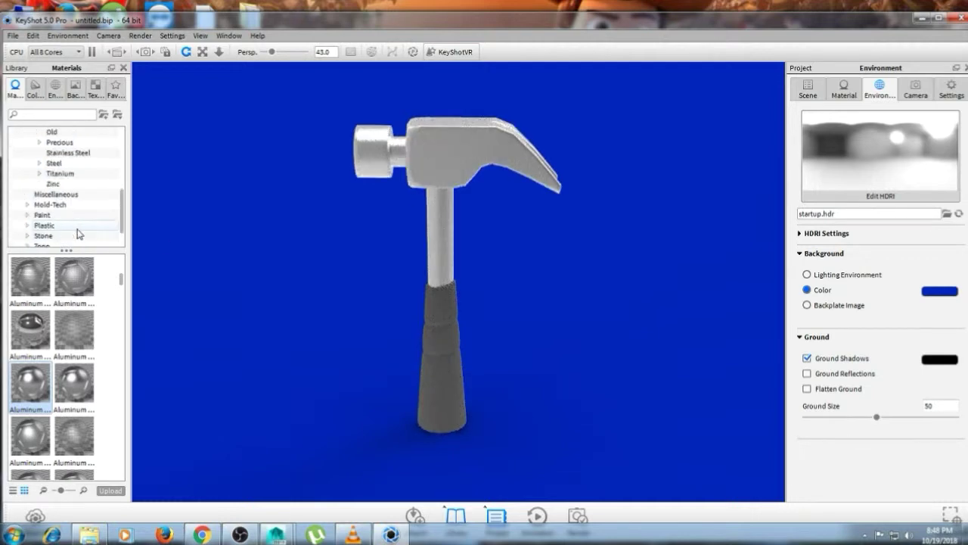
click(27, 204)
click(55, 215)
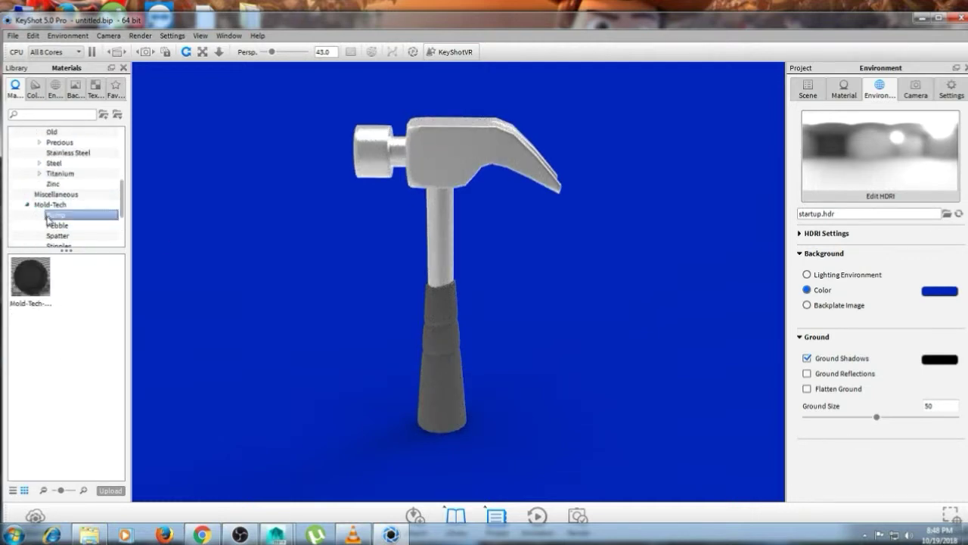
click(77, 225)
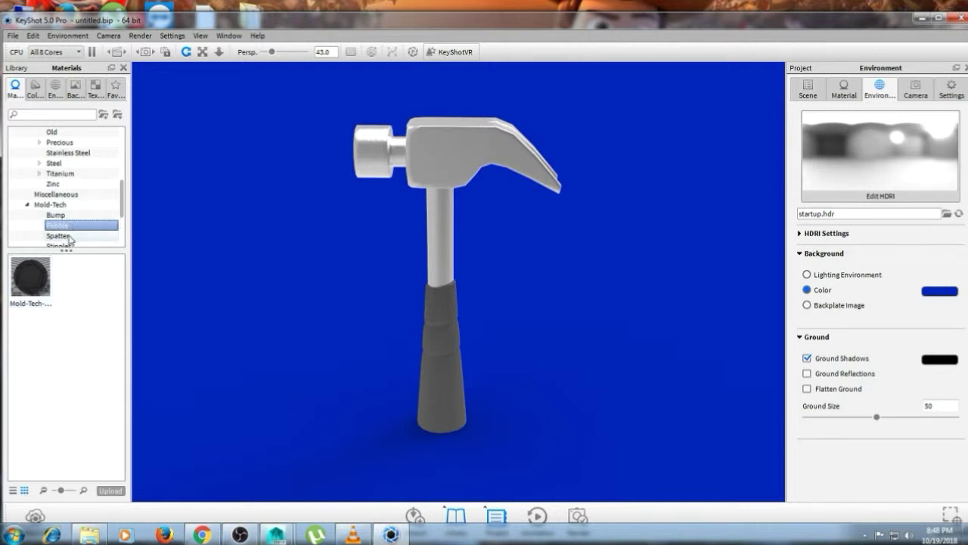
click(32, 282)
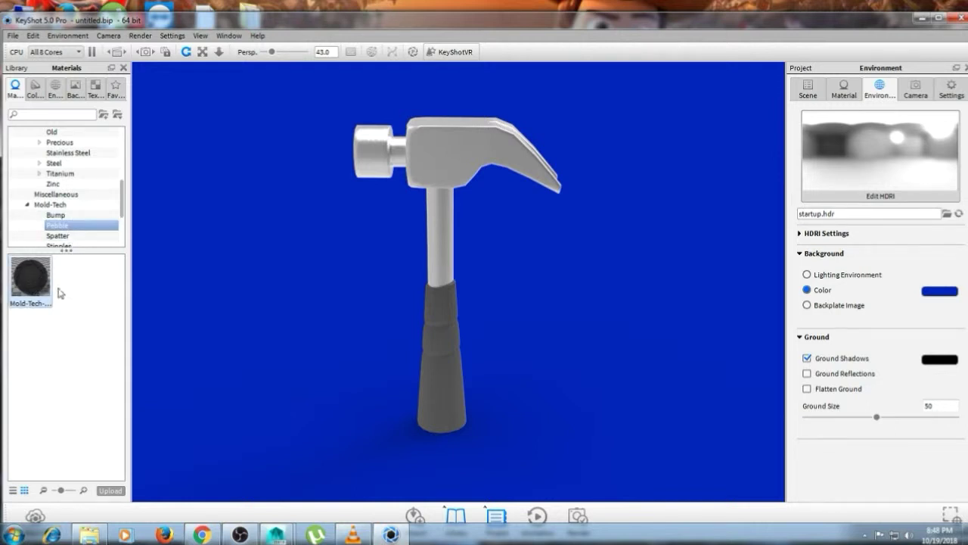
drag(30, 282, 446, 364)
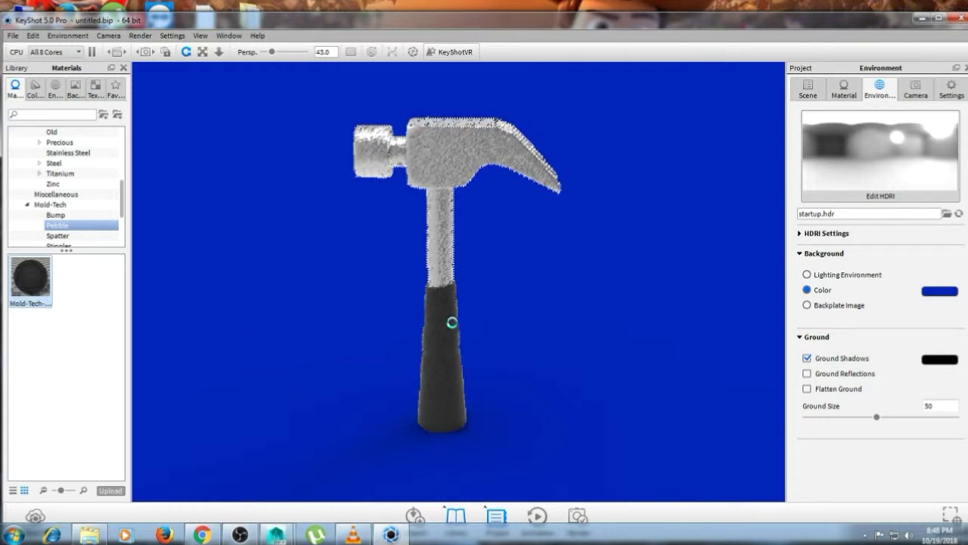
- Set the bump texture scale of the grip's Mold-Tech-8017 material to 0.24
click(843, 89)
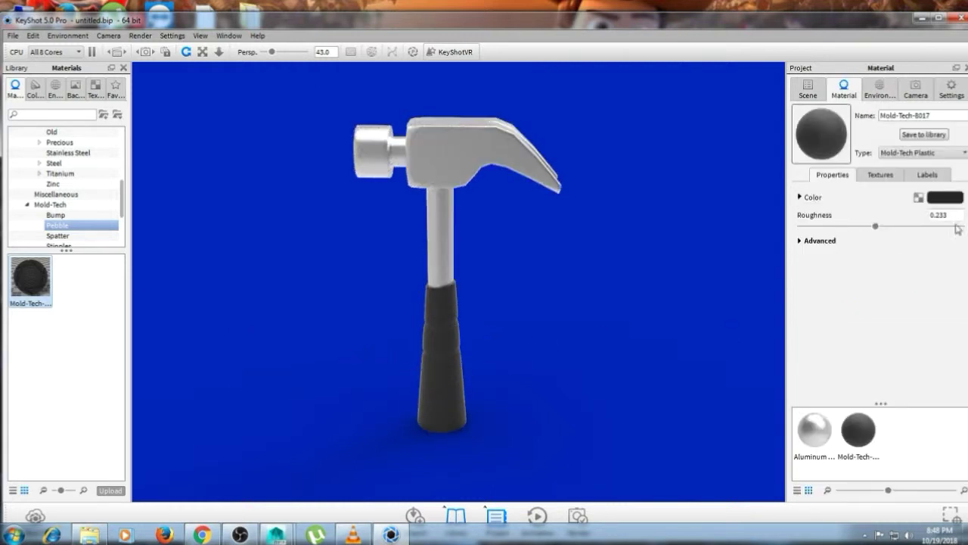
click(805, 242)
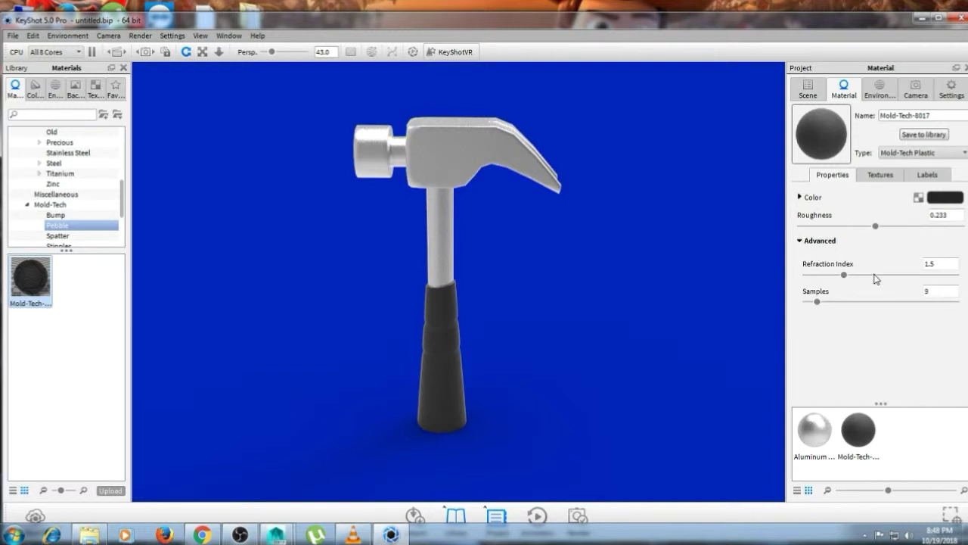
click(879, 175)
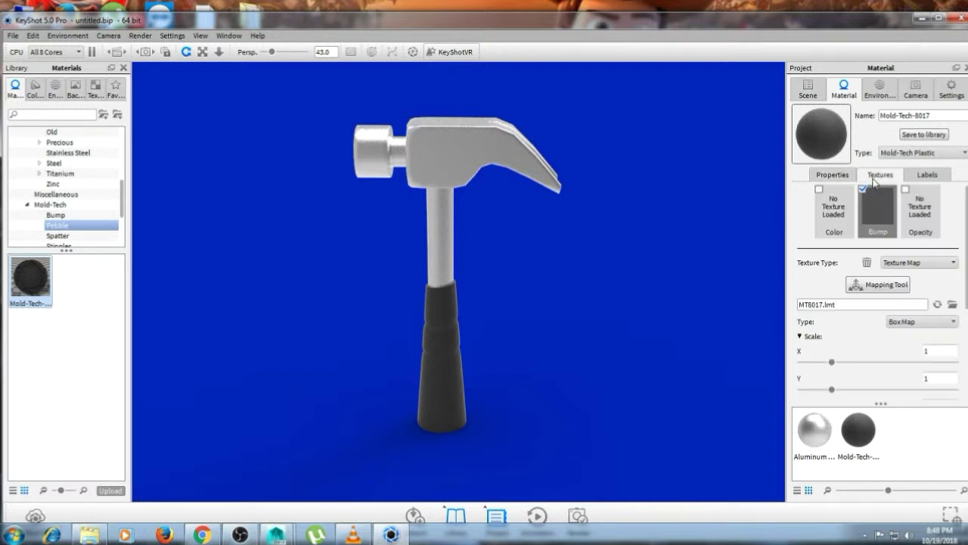
click(800, 336)
drag(832, 351, 809, 359)
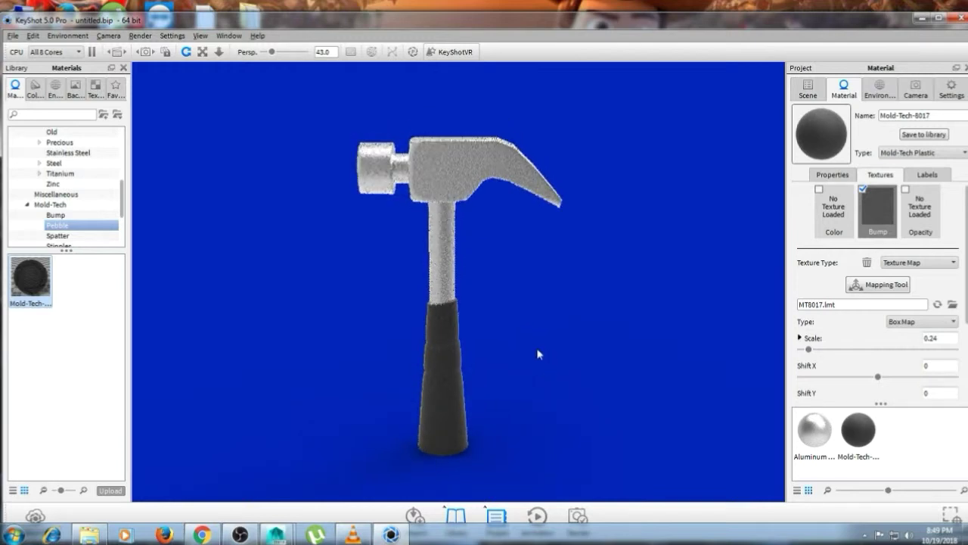
- Light the scene with the Conference_Room_3k interior environment and orbit the hammer to inspect its reflections
click(55, 86)
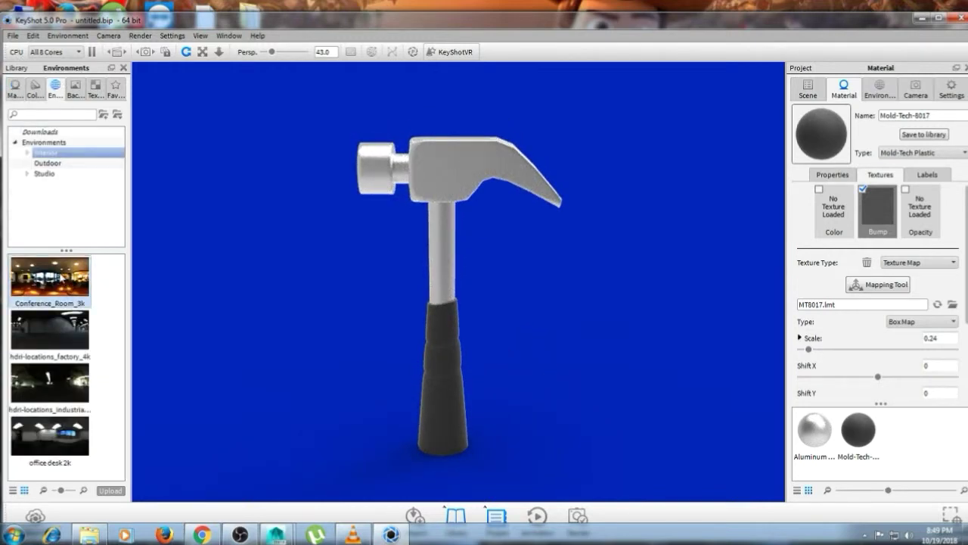
drag(49, 279, 225, 270)
scroll(403, 301, down, 3)
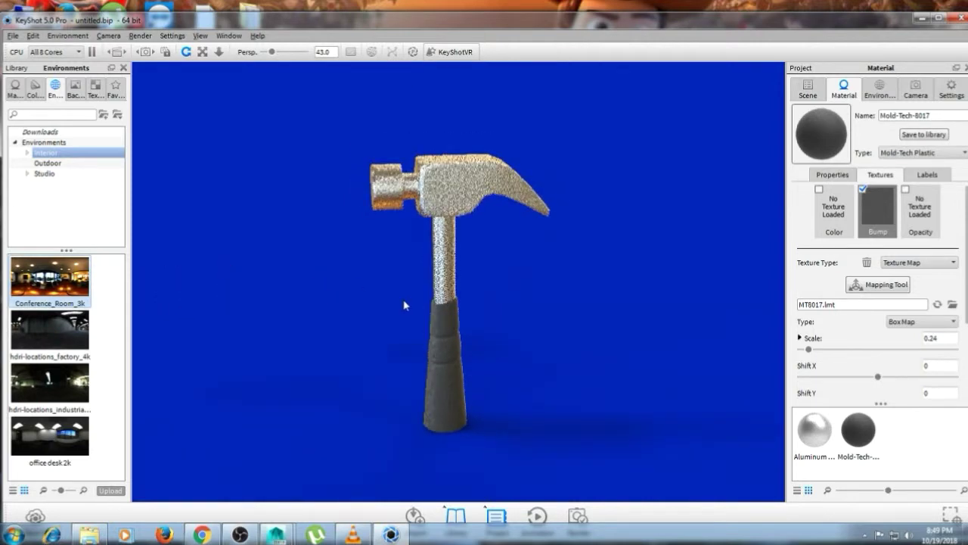
drag(358, 313, 690, 290)
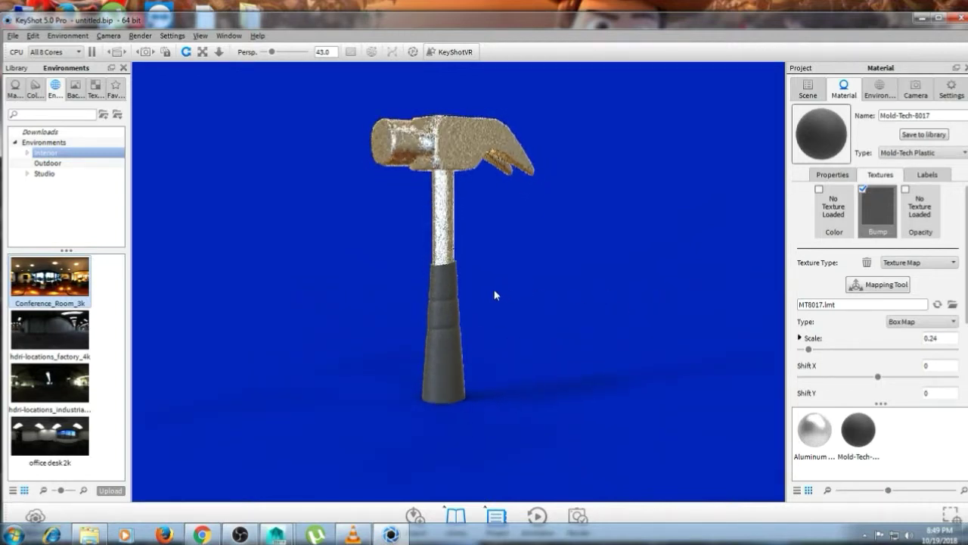
scroll(494, 295, up, 1)
- Open the properties of the Aluminum Rough material on the hammer's head and shaft
scroll(860, 400, down, 3)
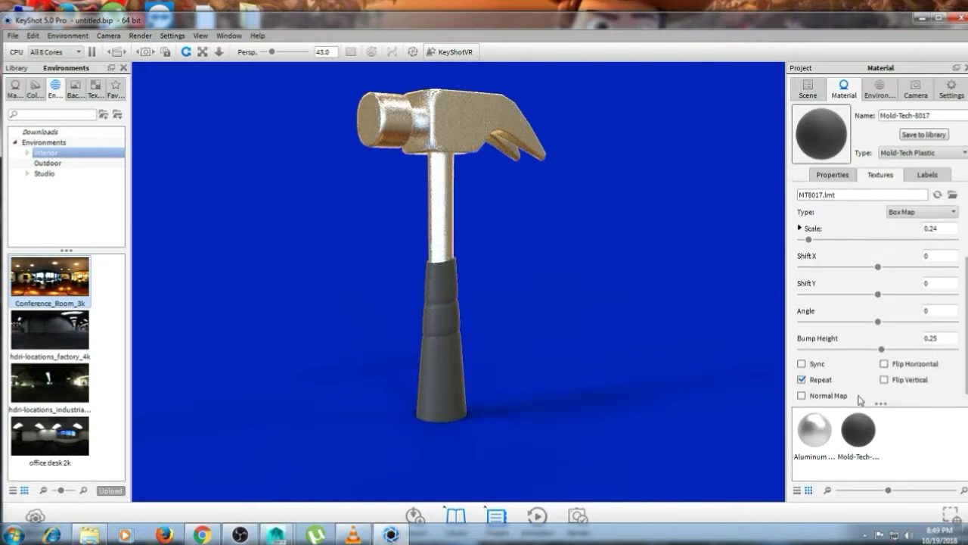
click(808, 90)
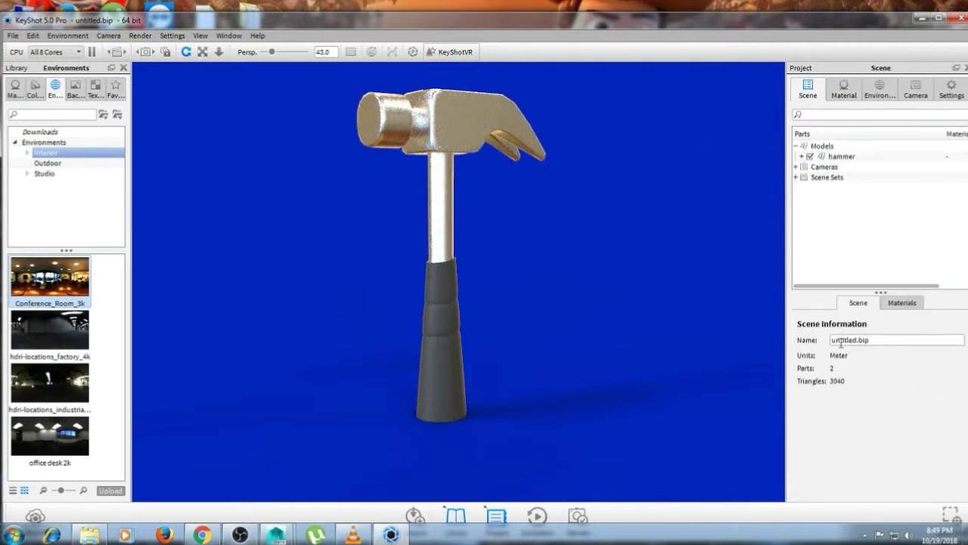
click(442, 211)
double_click(442, 212)
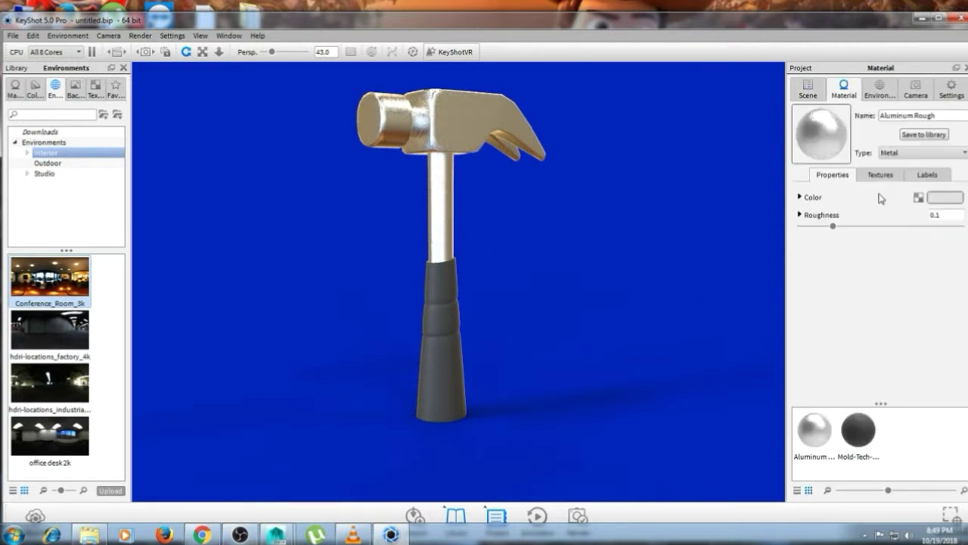
- Enable ground reflections and flatten the ground in the environment settings so the hammer mirrors on the floor
click(895, 98)
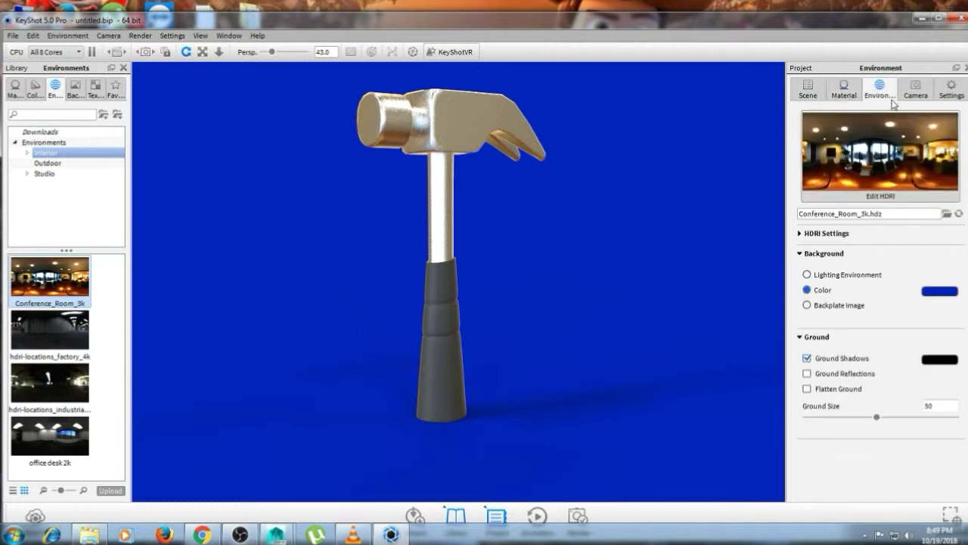
click(807, 388)
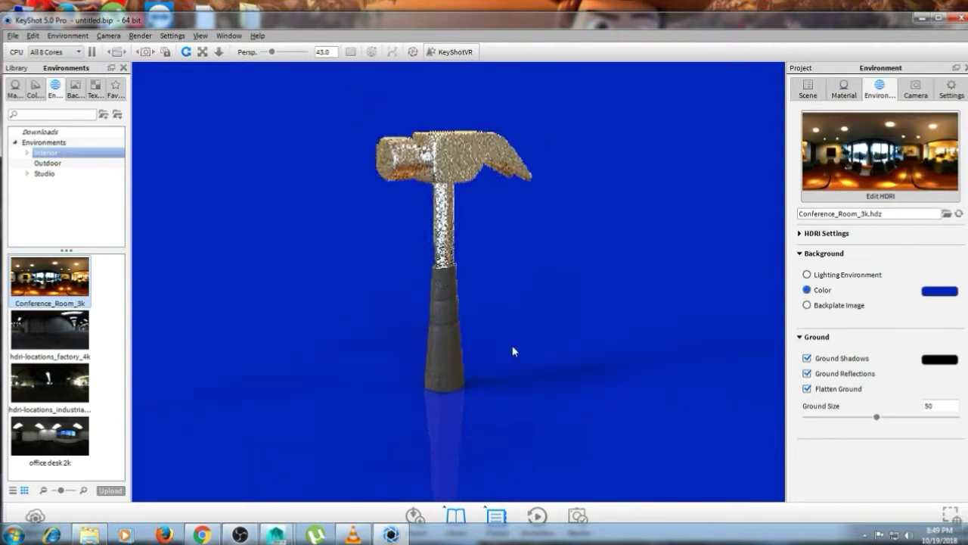
scroll(461, 298, up, 1)
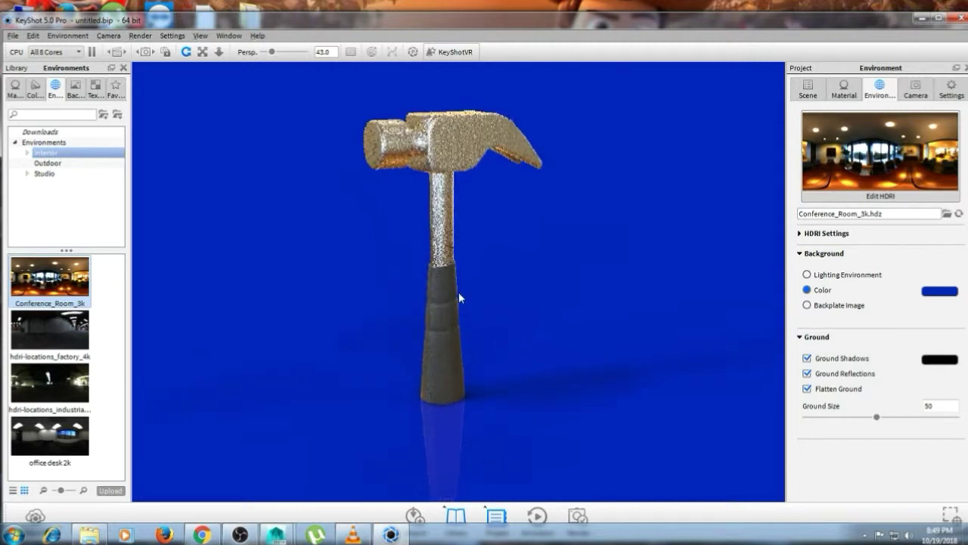
right_click(450, 241)
click(444, 239)
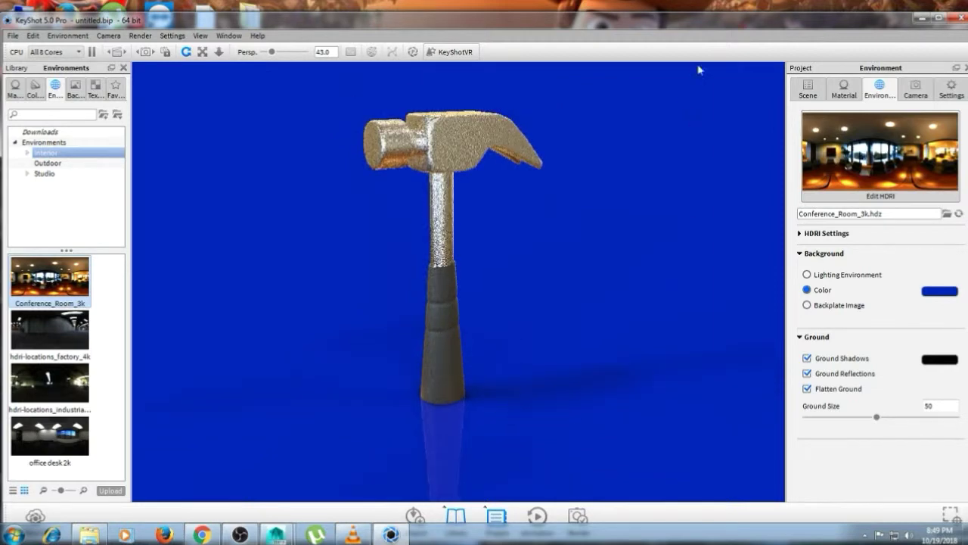
- Maximize the window and set the environment background to the solid blue color
double_click(679, 24)
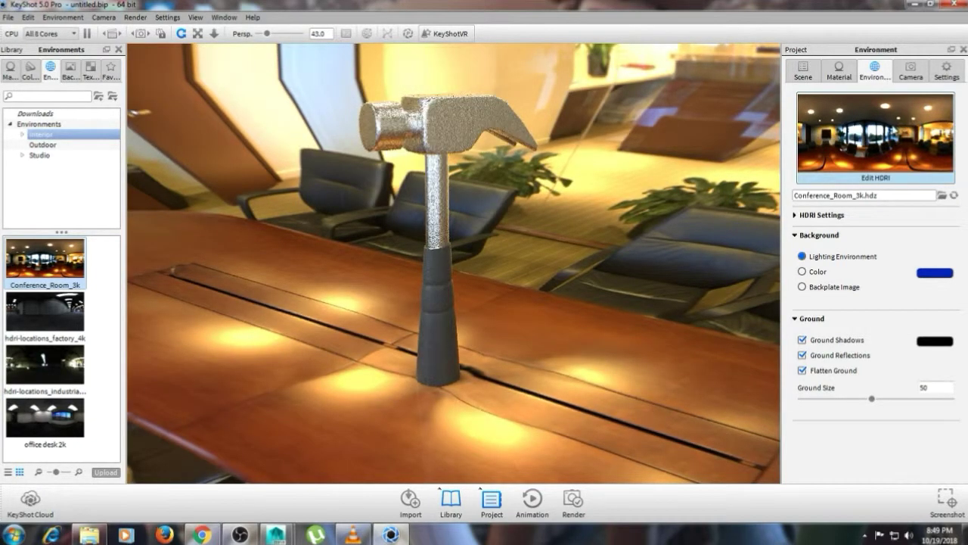
click(811, 274)
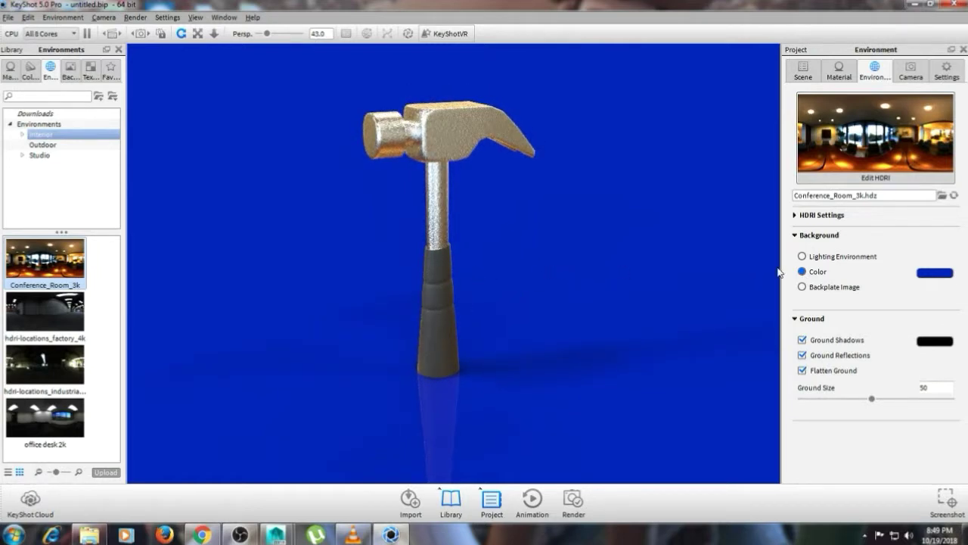
right_click(444, 262)
click(478, 337)
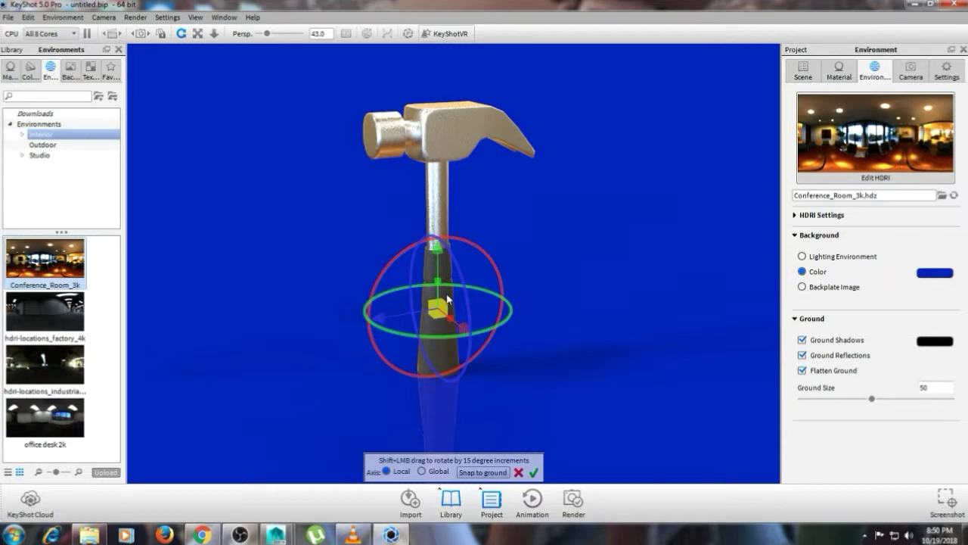
drag(460, 281, 435, 229)
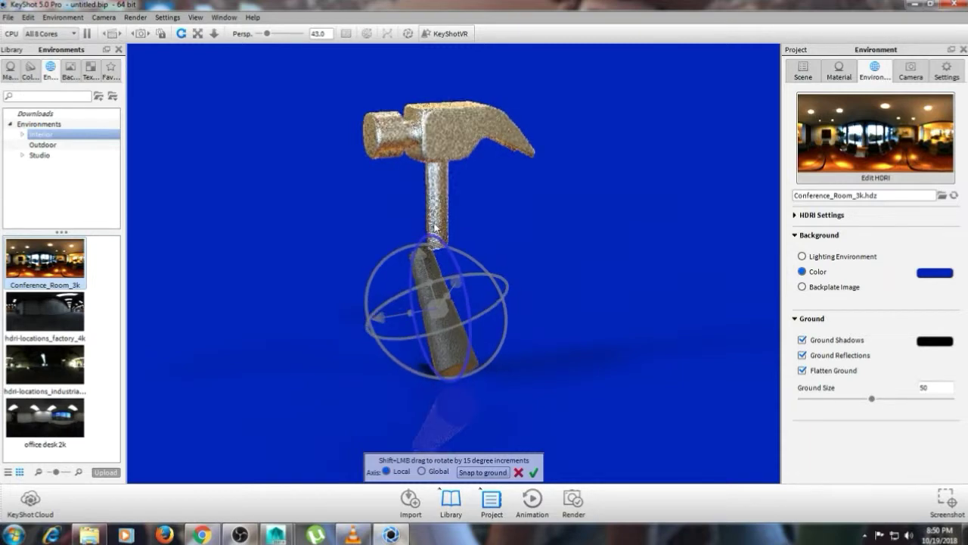
click(519, 472)
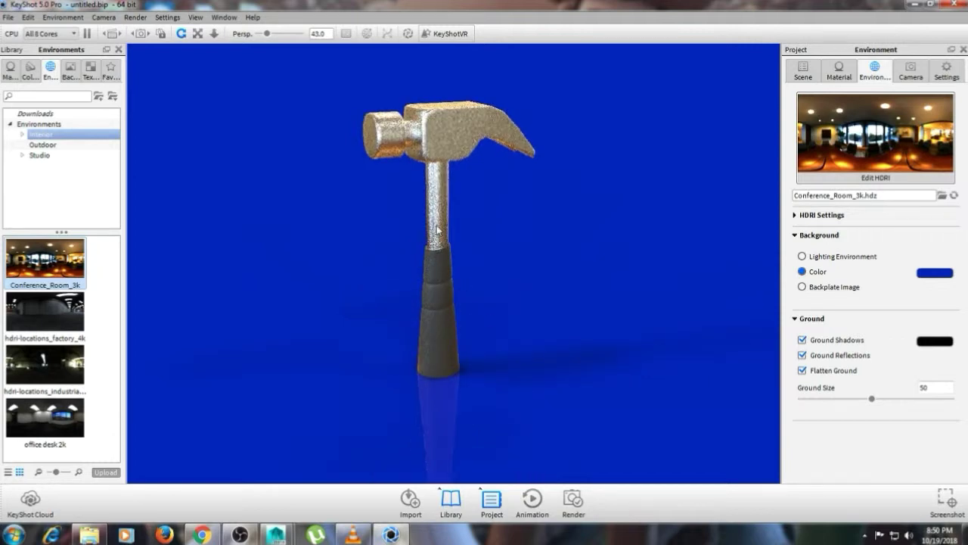
- Rotate the whole hammer group into a diagonal pose above the ground with its claw pointing up, and accept the transform
click(805, 72)
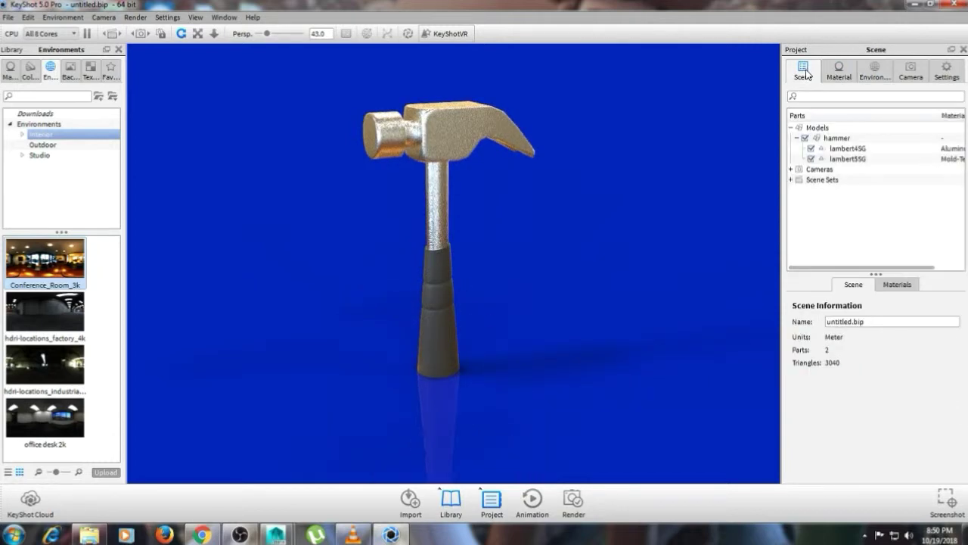
click(838, 138)
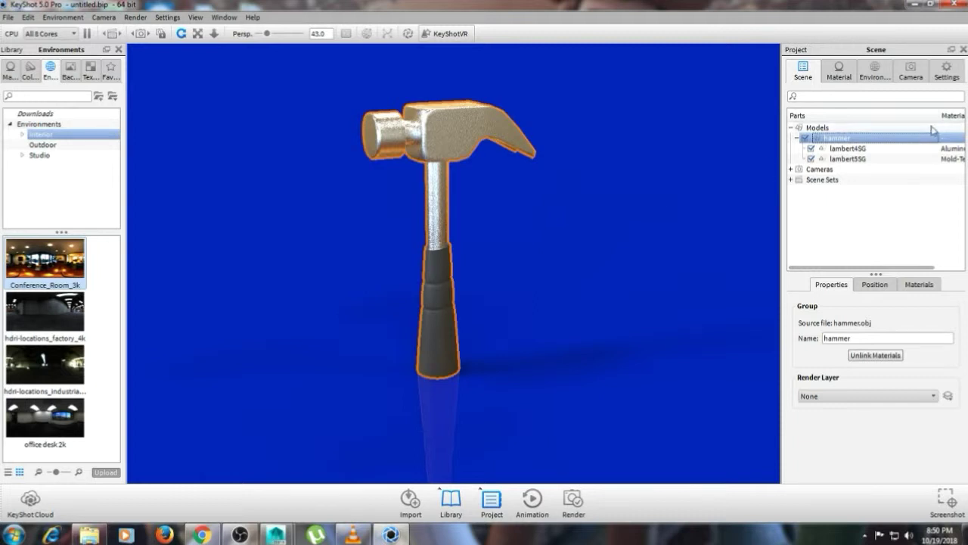
right_click(870, 137)
click(906, 191)
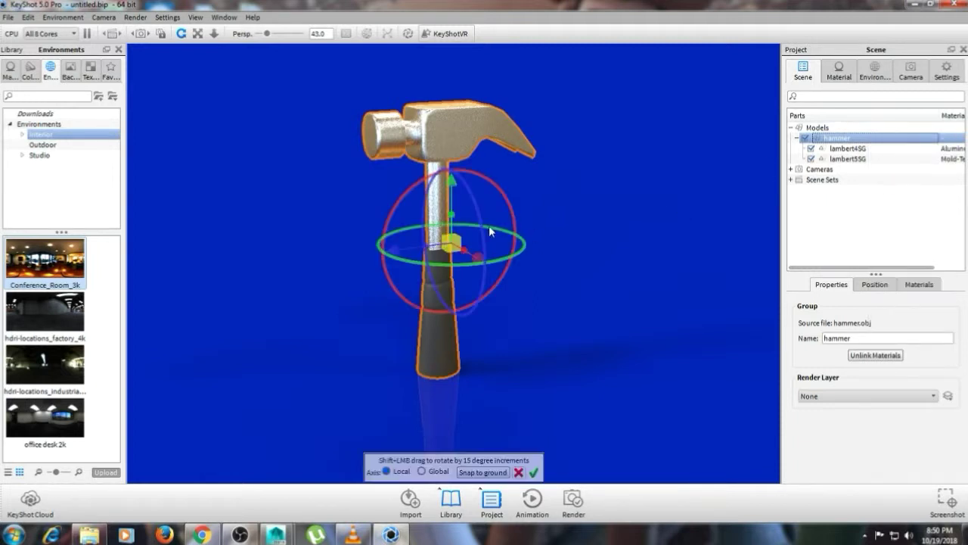
drag(481, 223, 596, 252)
click(534, 473)
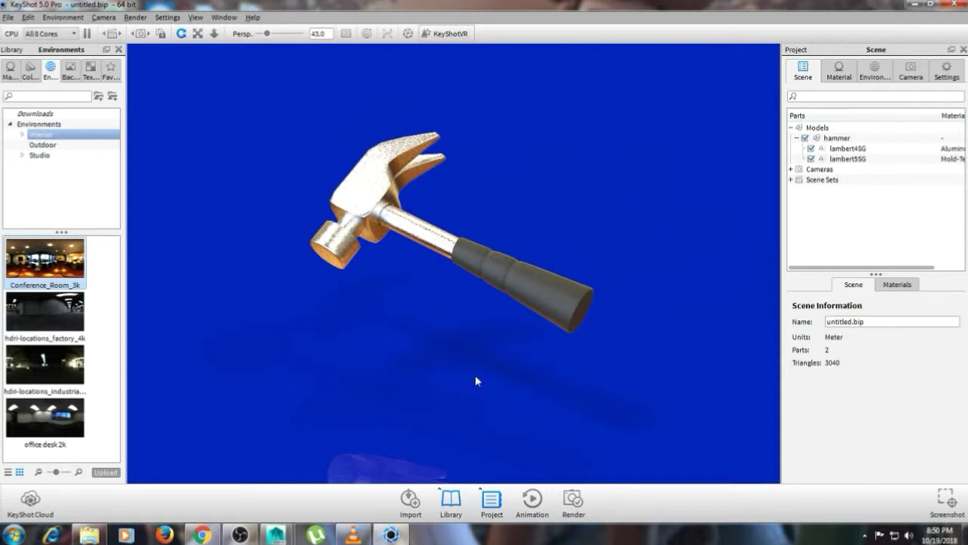
drag(475, 377, 467, 367)
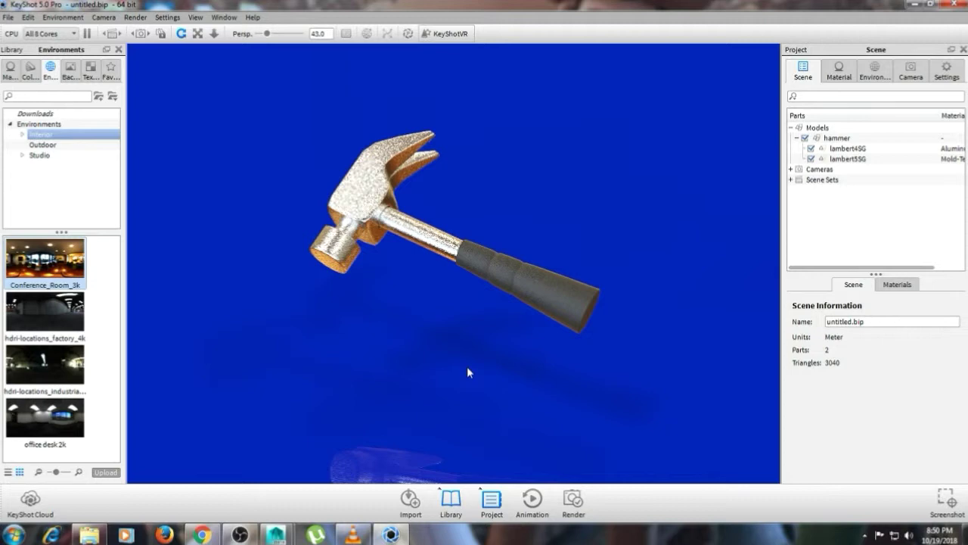
- Render the hammer as a still JPEG image at the 1920 x 1289 preset resolution in default render mode
click(573, 503)
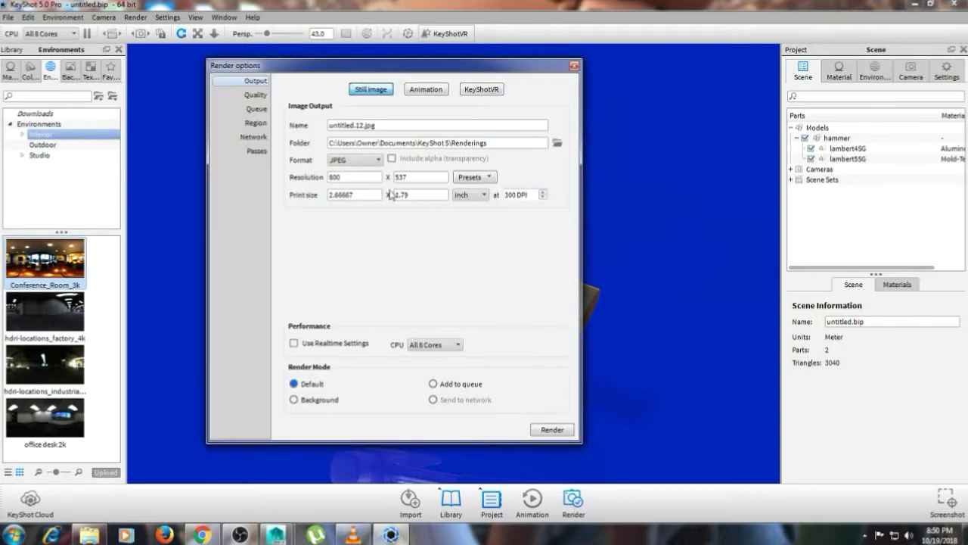
click(470, 178)
click(495, 194)
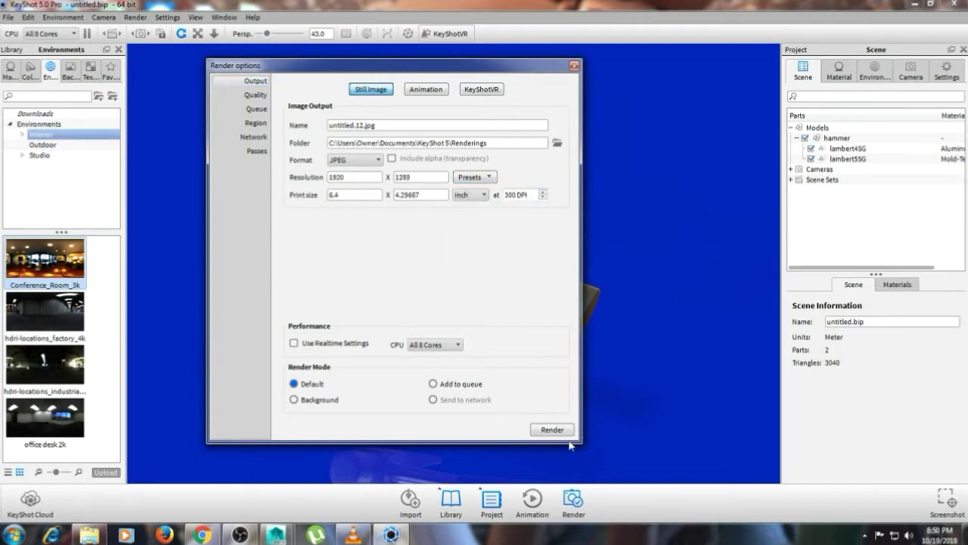
click(552, 429)
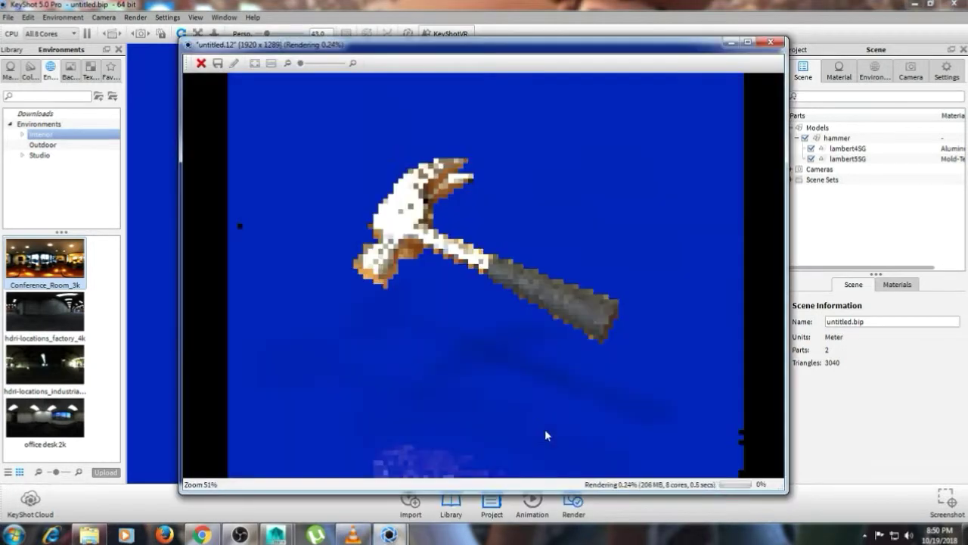